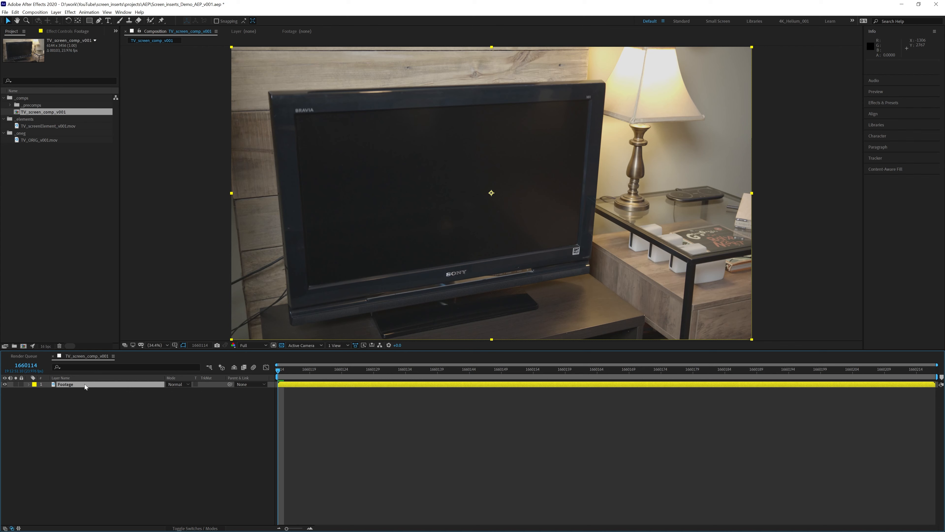
- Label the Footage layer green and duplicate it as Footage 2
left_click(34, 384)
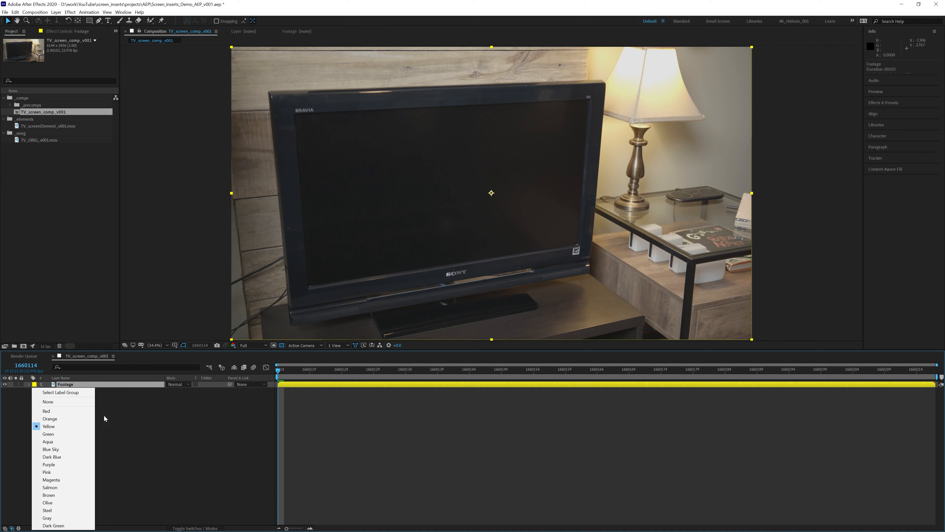
left_click(49, 434)
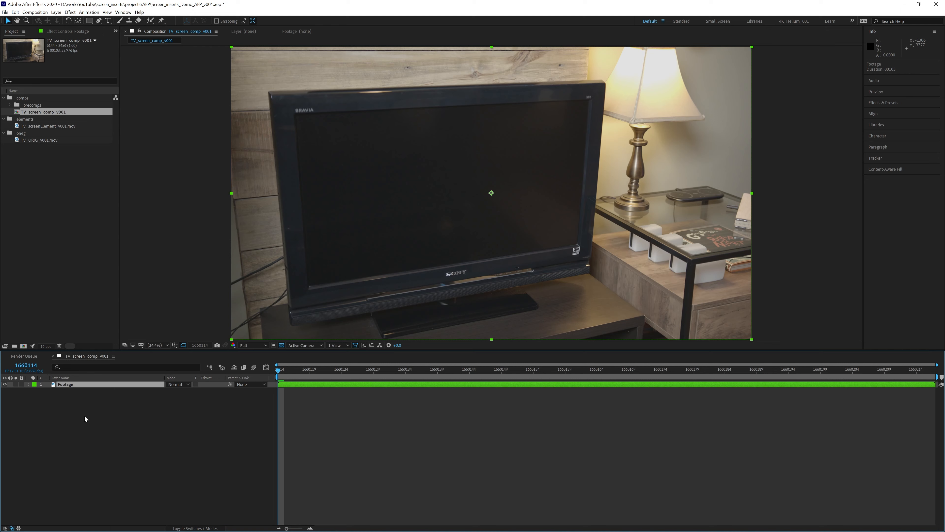
key("ctrl+d")
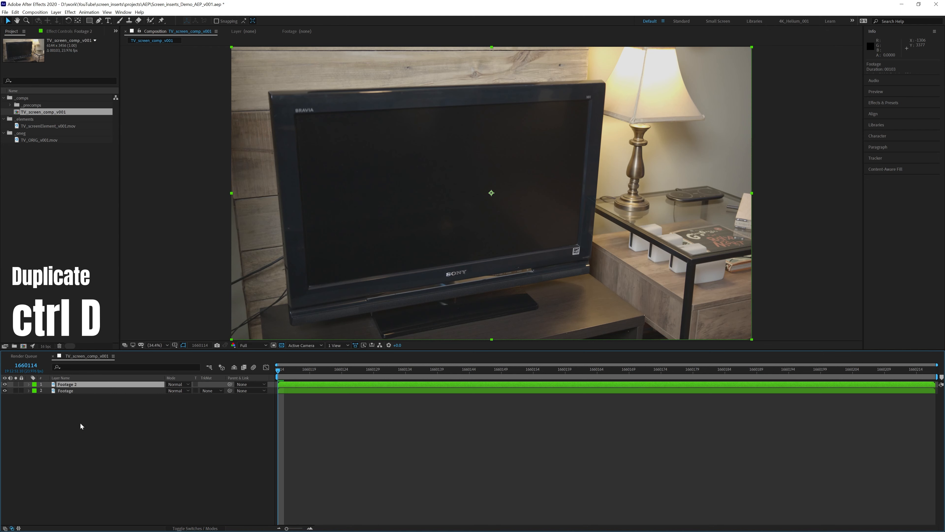
left_click(68, 391)
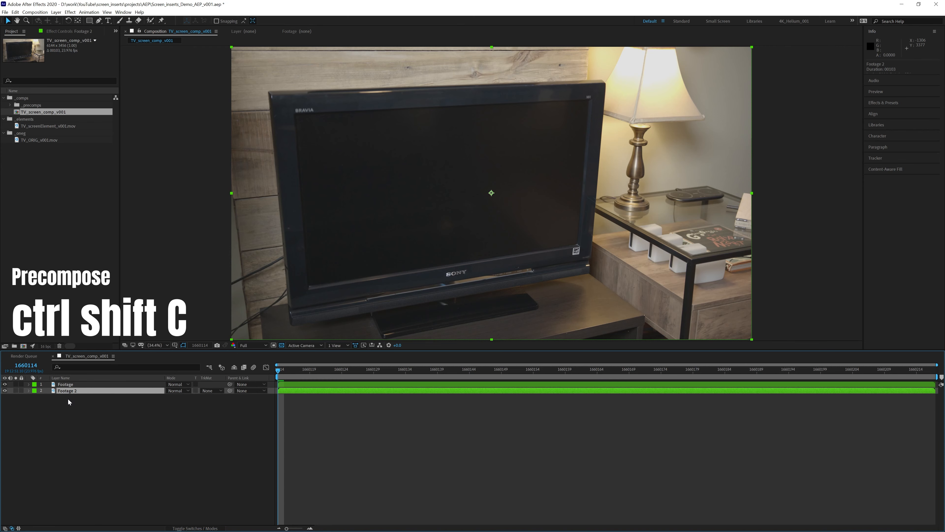
- Precompose Footage 2 with all attributes moved into a new comp named Tracking comp_001
key("ctrl+shift+c")
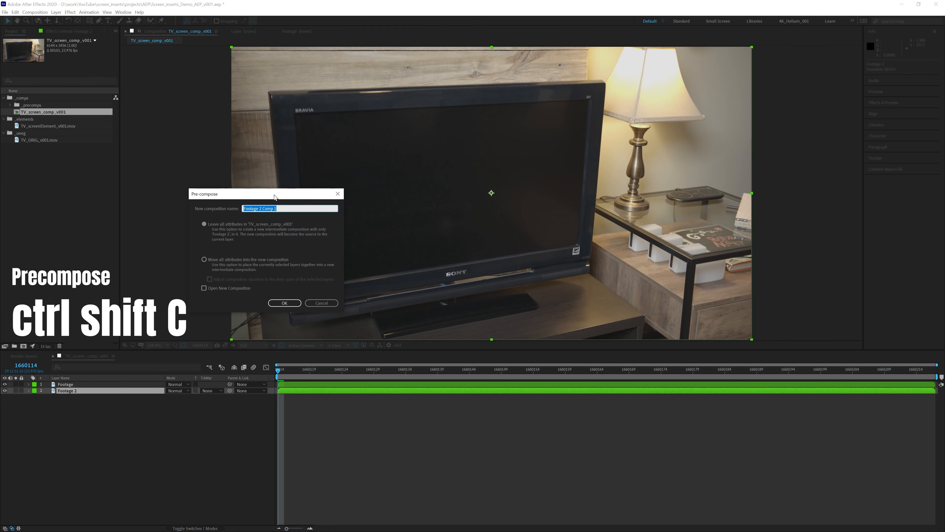
left_click(204, 259)
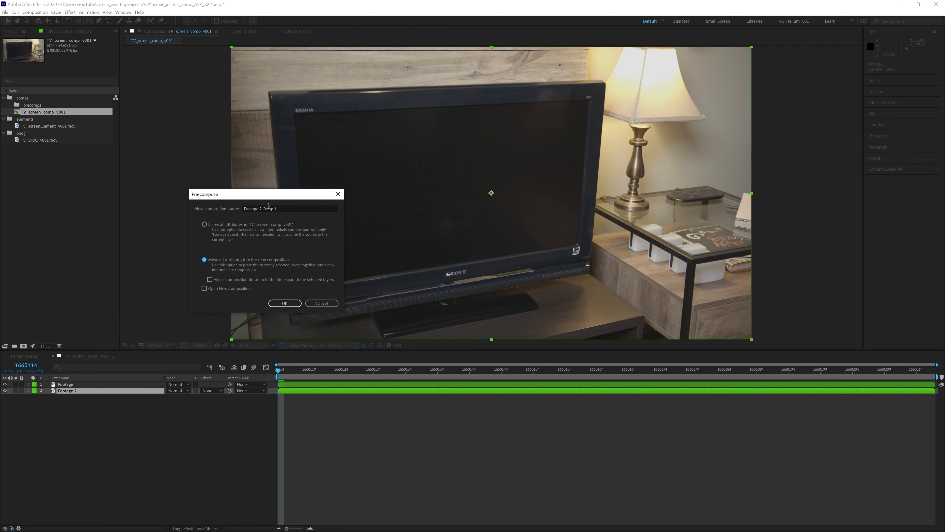
left_click_drag(282, 209, 166, 218)
type("Tracking comp_001")
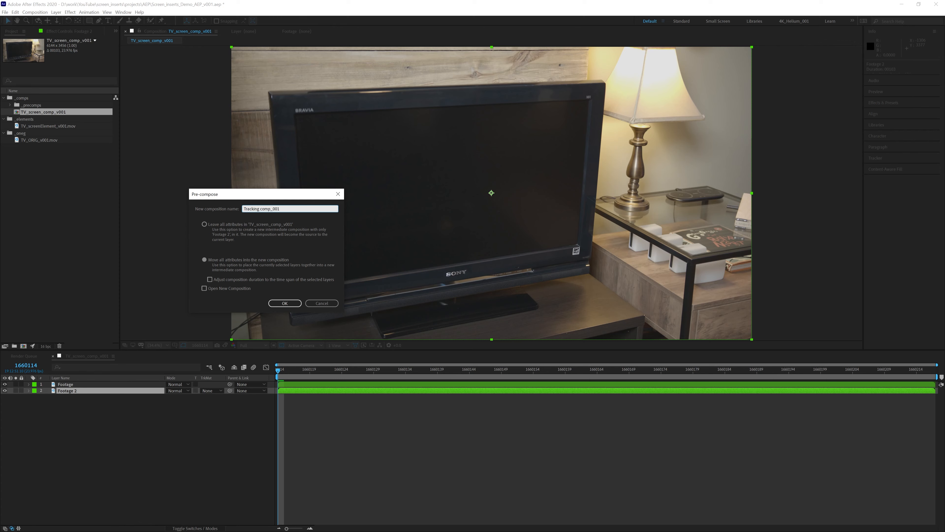
key("Return")
- Give the Tracking comp_001 layer a Dark Green label, hide it, and check inside the precomp
left_click(34, 390)
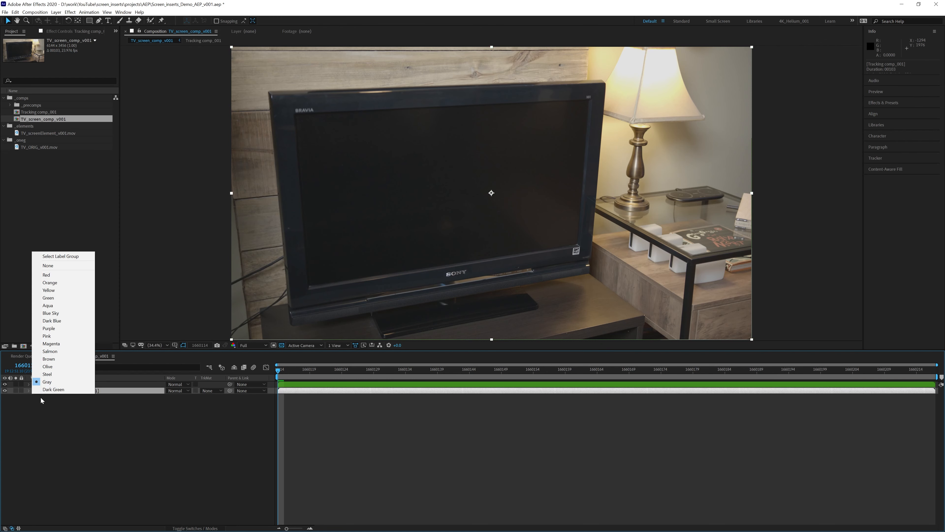
left_click(52, 389)
left_click(88, 409)
left_click(82, 391)
left_click(33, 390)
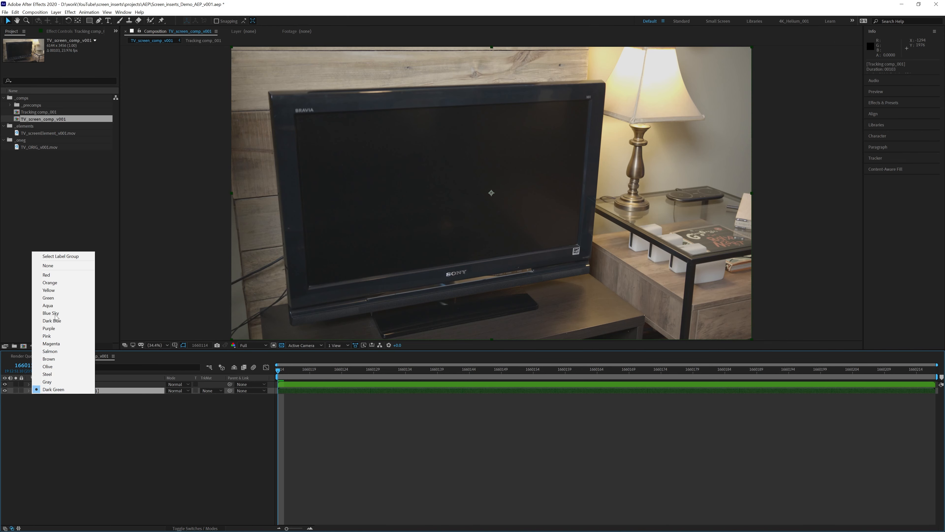
left_click(6, 390)
left_click(6, 390)
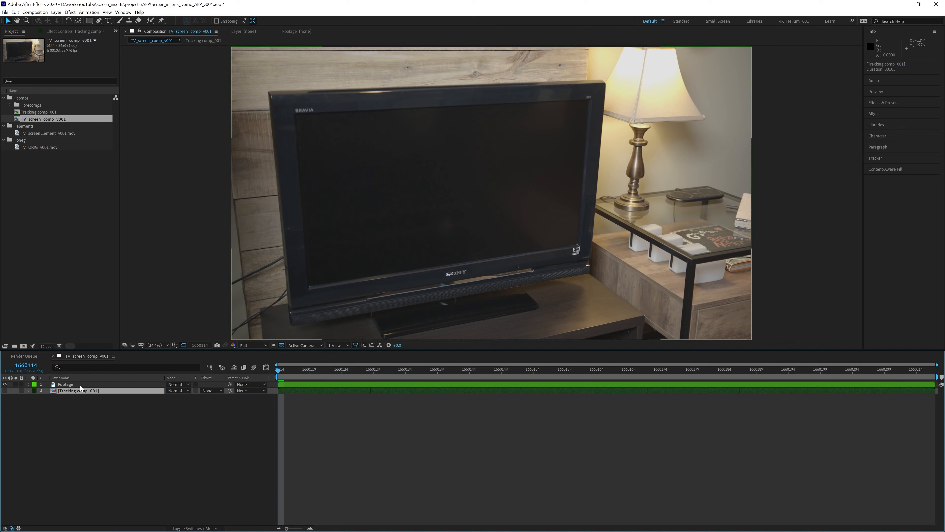
double_click(55, 392)
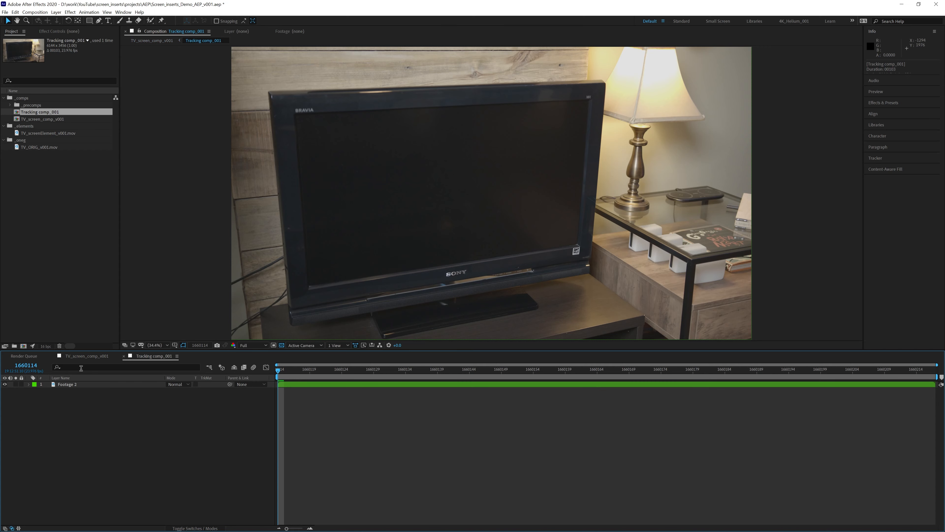
left_click(78, 359)
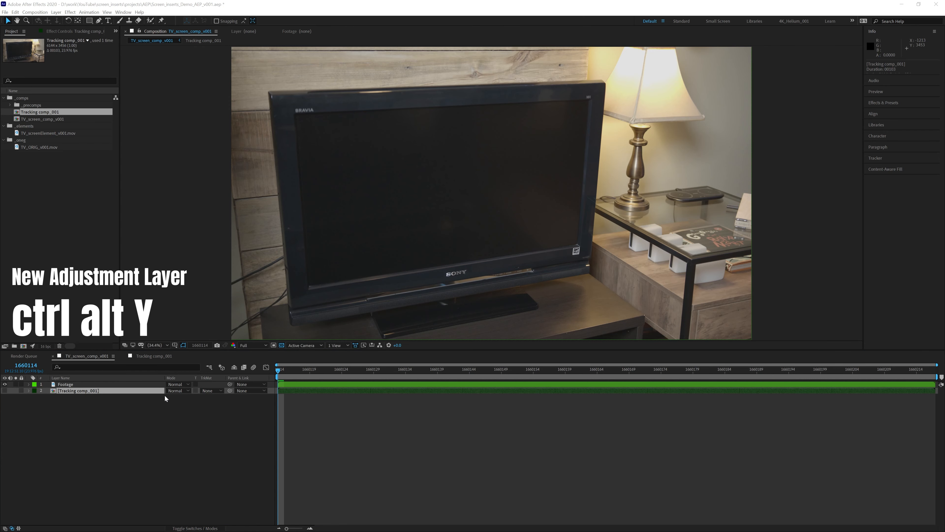
- Add an adjustment layer named color and make it a guide layer
key("ctrl+alt+y")
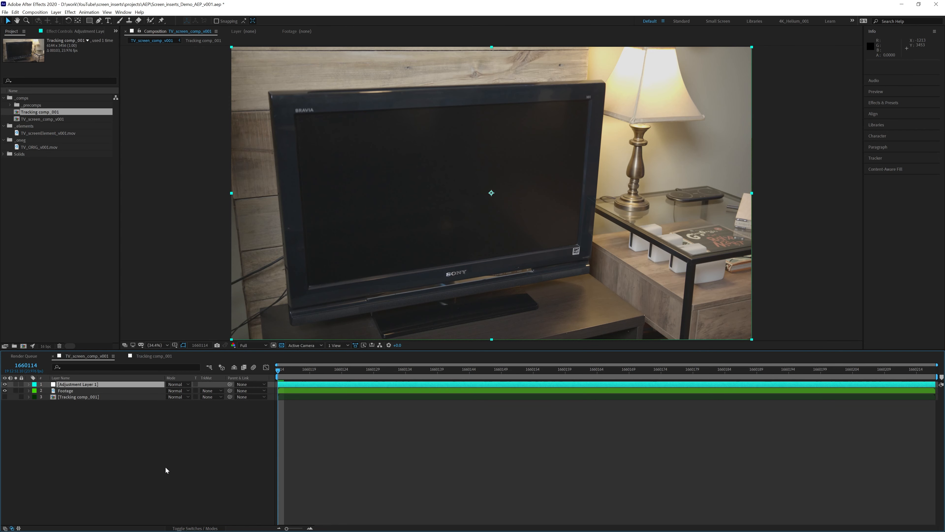
key("Return")
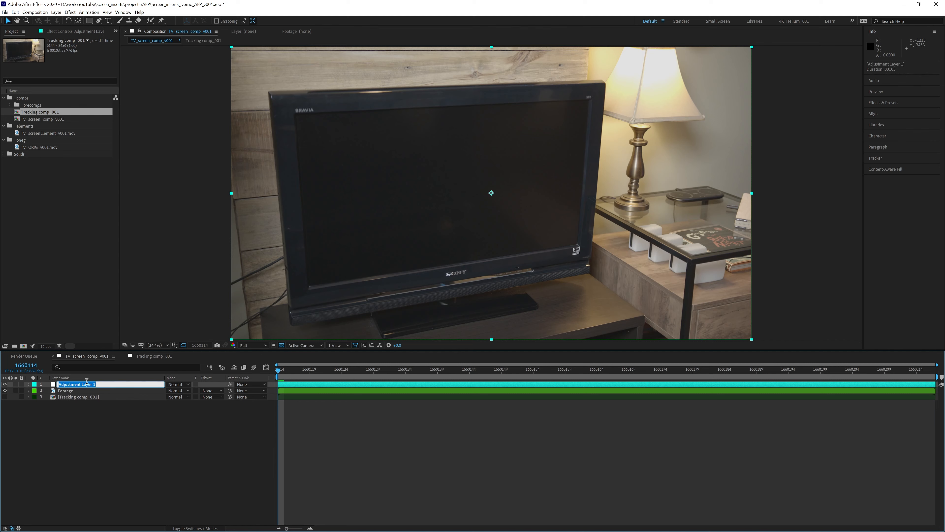
type("color")
key("Return")
right_click(66, 383)
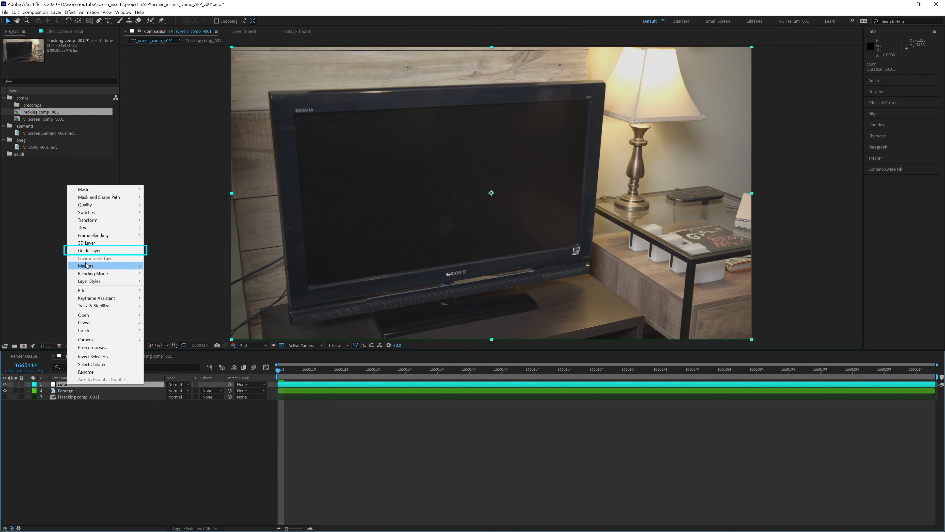
left_click(90, 251)
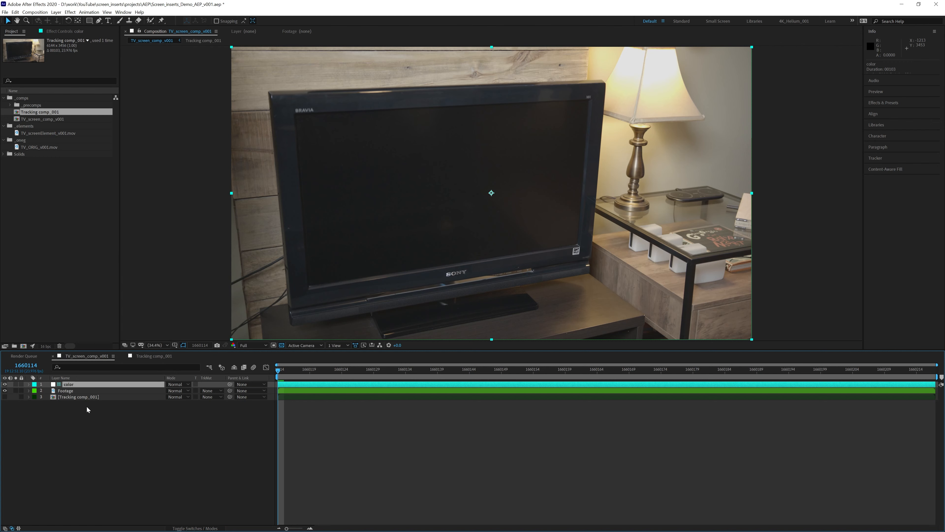
- Apply Lumetri Color to the color layer, raising Contrast (typed 125) and Saturation in Basic Correction
left_click(889, 104)
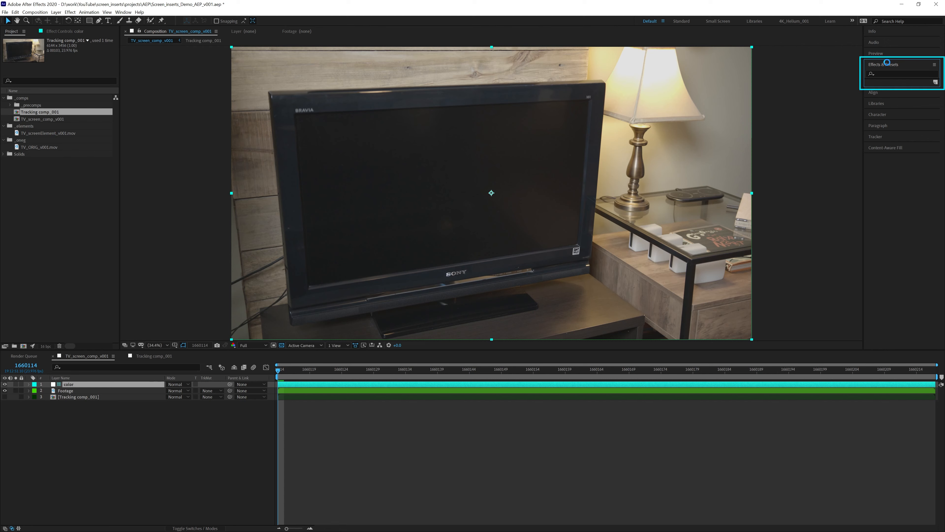
left_click(887, 74)
type("lume")
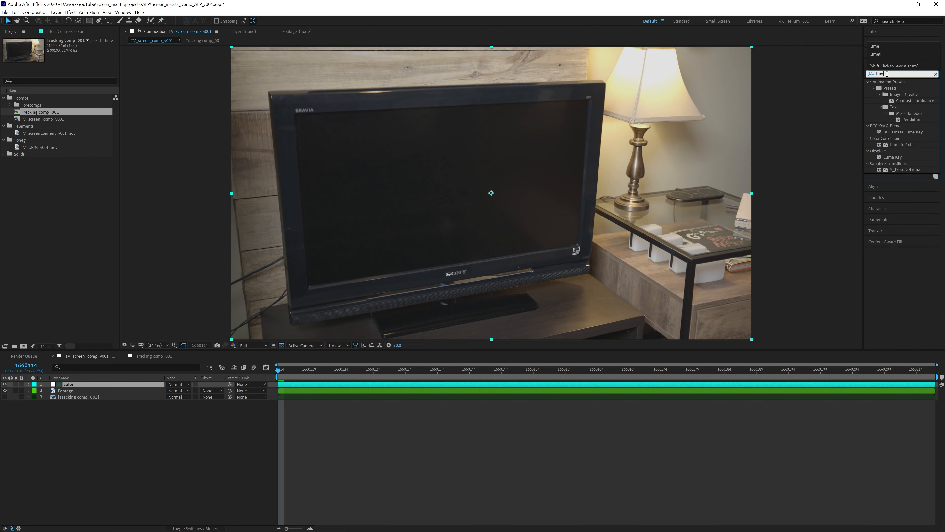
type("t")
left_click_drag(903, 88, 82, 387)
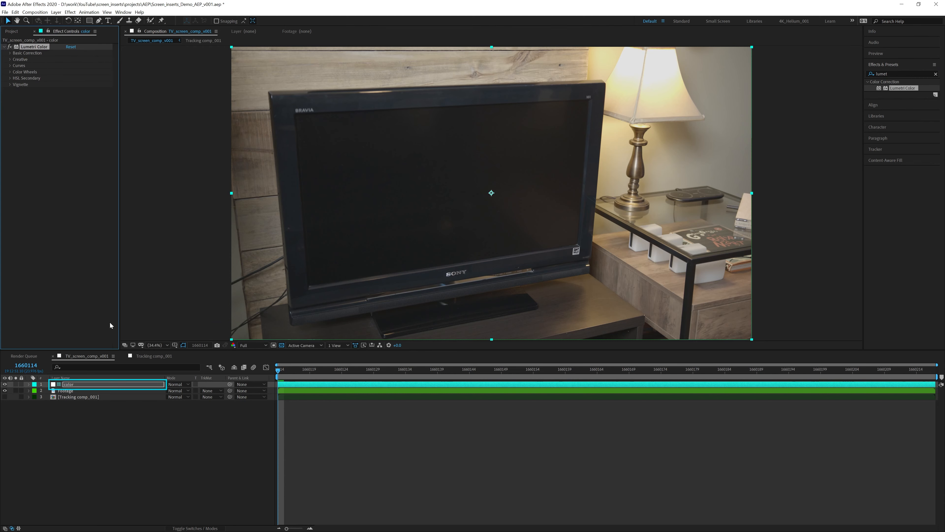
left_click(10, 55)
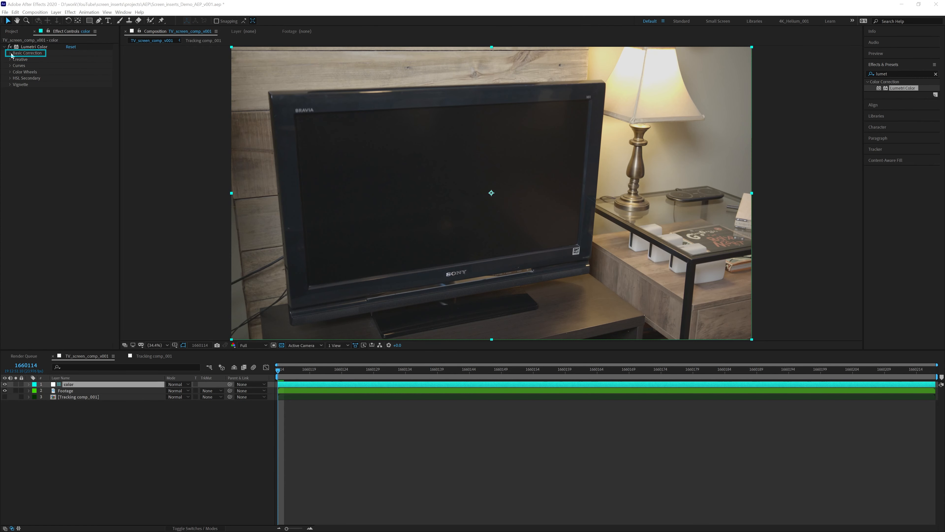
left_click(10, 55)
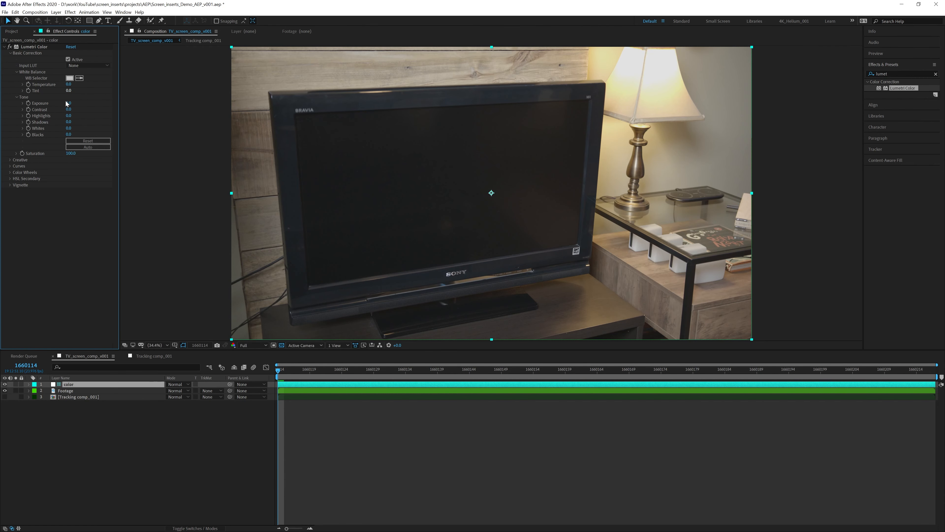
left_click(69, 109)
type("125")
key("Return")
left_click_drag(71, 109, 76, 110)
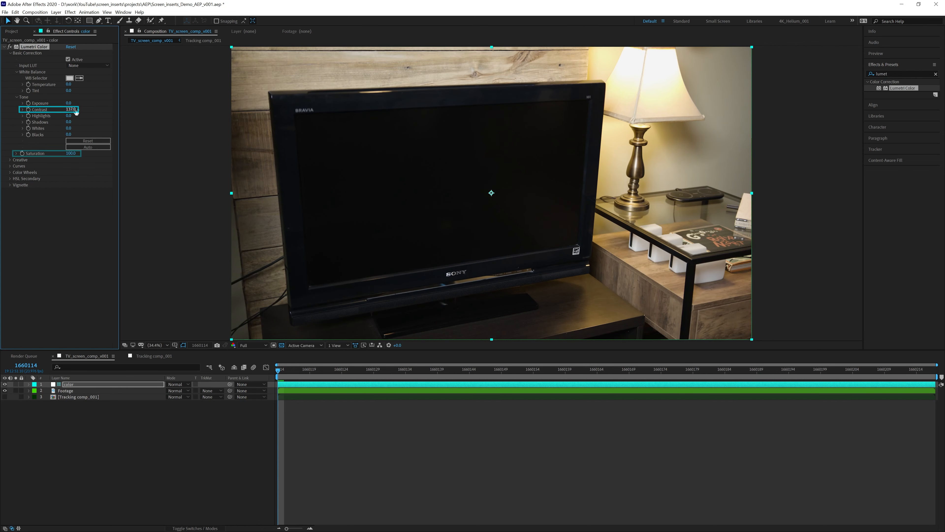
left_click_drag(71, 153, 80, 153)
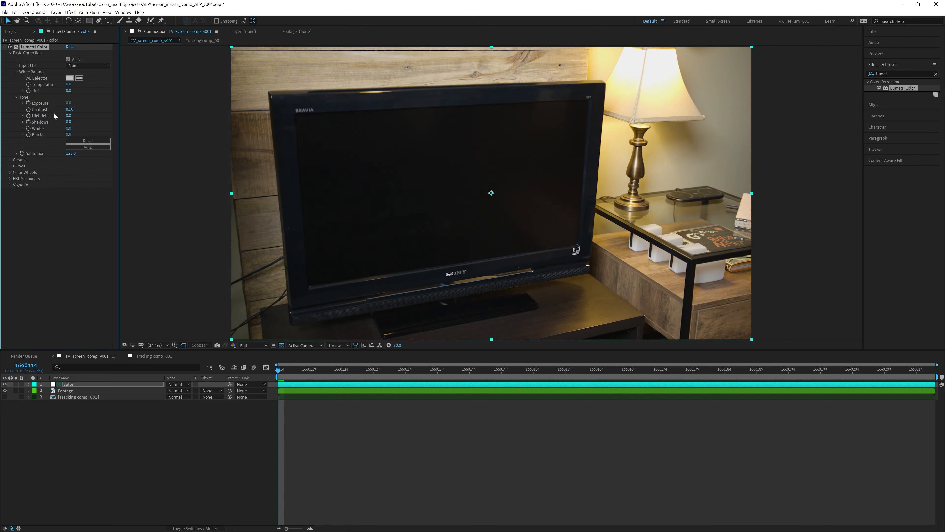
key("ctrl+z")
- Toggle the color correction on and off to compare, then copy the Lumetri Color effect
left_click(78, 350)
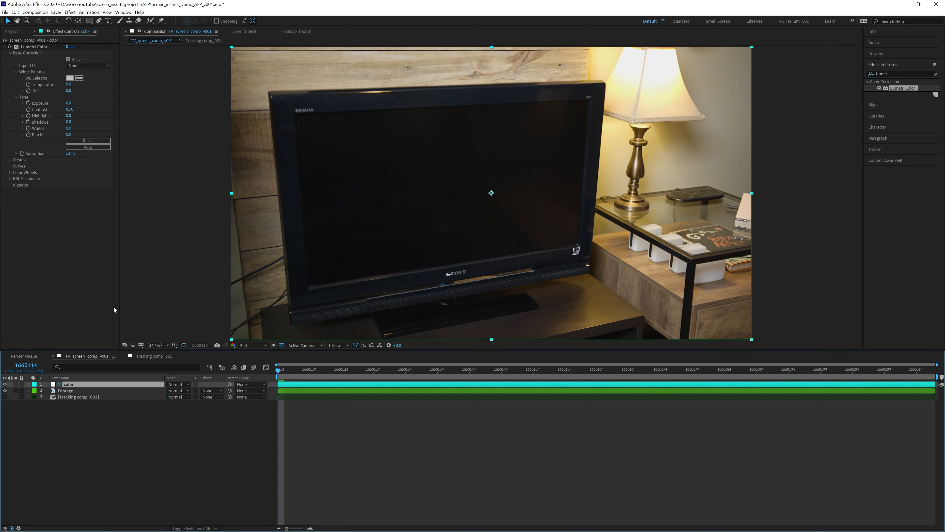
left_click(6, 385)
left_click(6, 384)
left_click(6, 384)
left_click(5, 385)
left_click(5, 385)
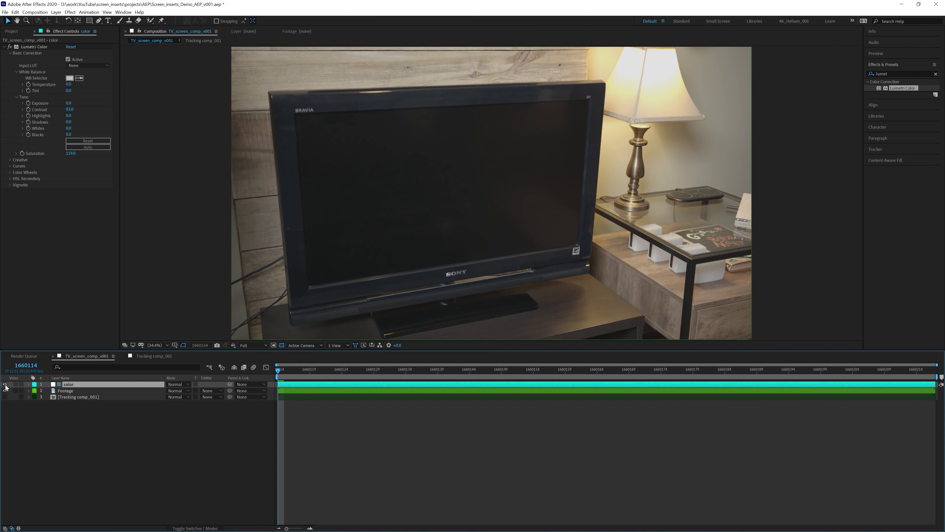
left_click(5, 385)
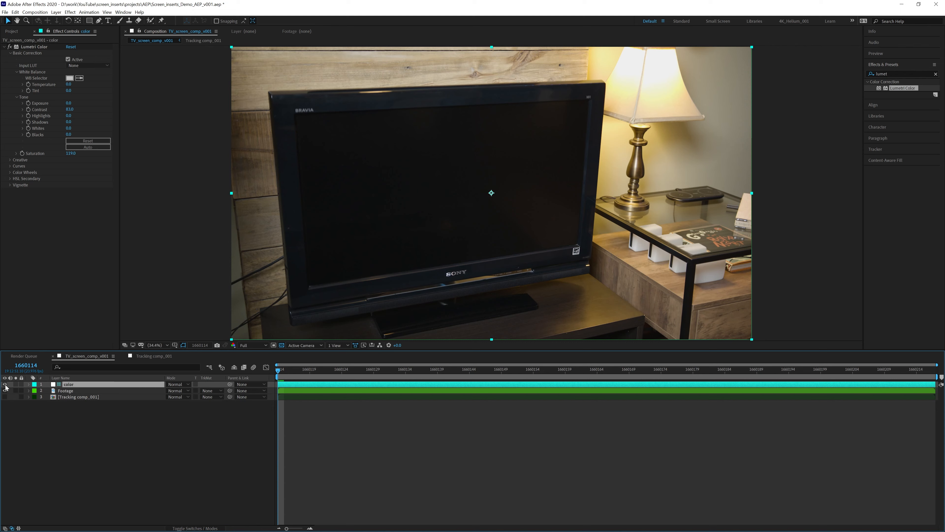
left_click(36, 47)
key("ctrl+c")
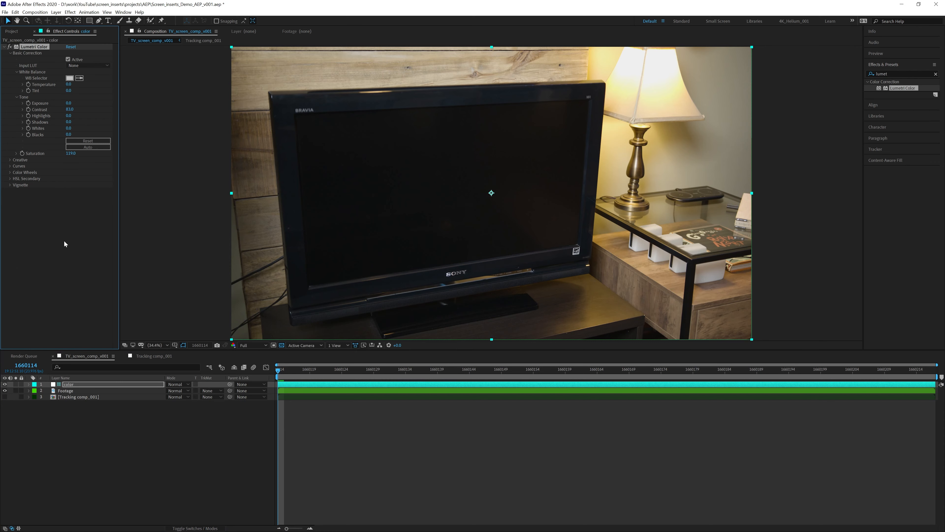
- Paste the Lumetri Color effect onto Footage 2 inside Tracking comp_001
double_click(88, 398)
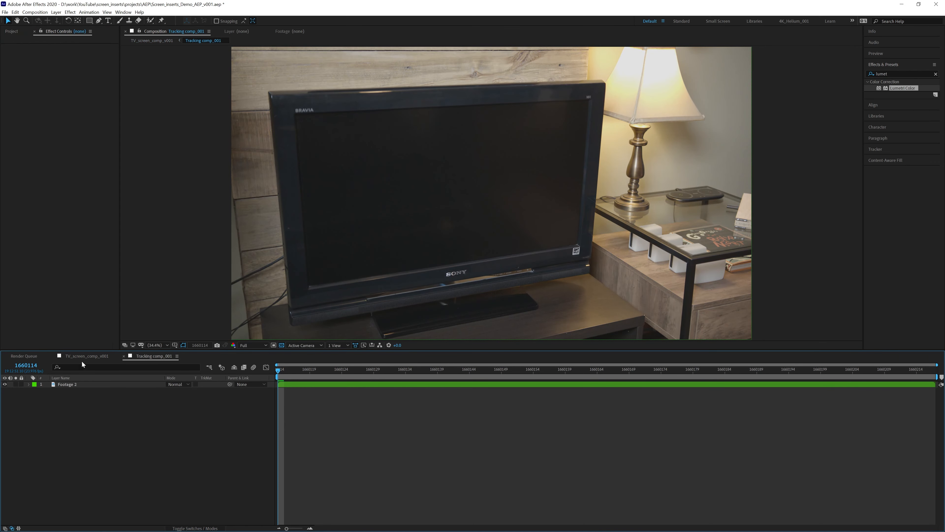
left_click(76, 385)
key("ctrl+v")
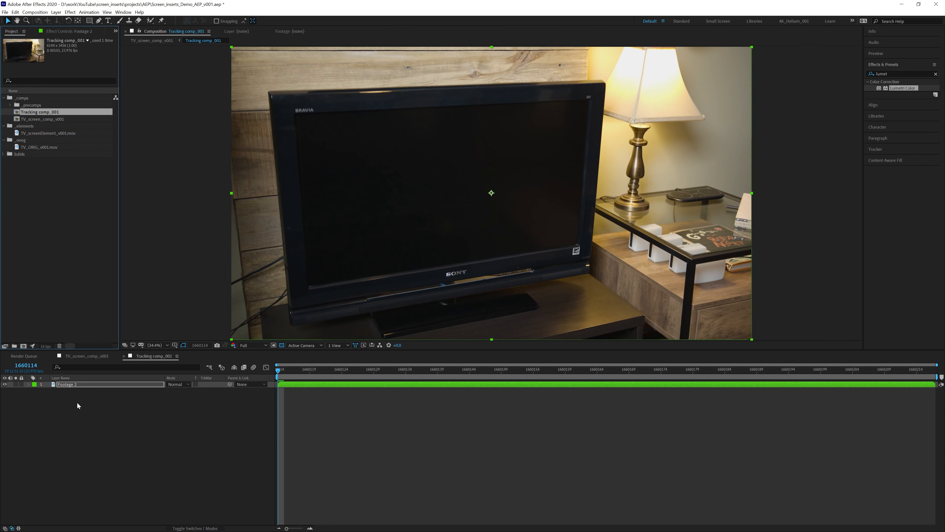
left_click(92, 356)
- Apply Mocha AE to the Tracking comp_001 layer and launch the Mocha plugin
left_click(79, 396)
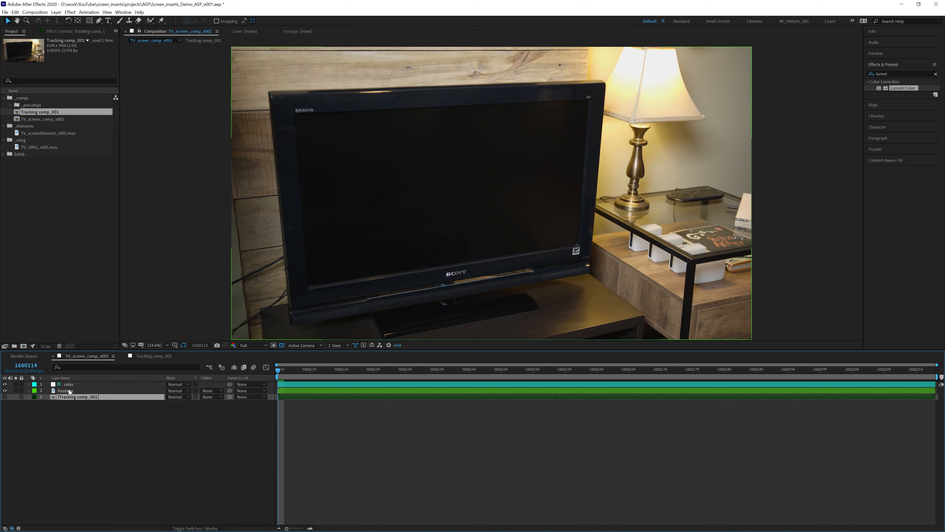
left_click(69, 391)
left_click(70, 396)
left_click(70, 390)
left_click(71, 397)
left_click(898, 73)
type("mocha")
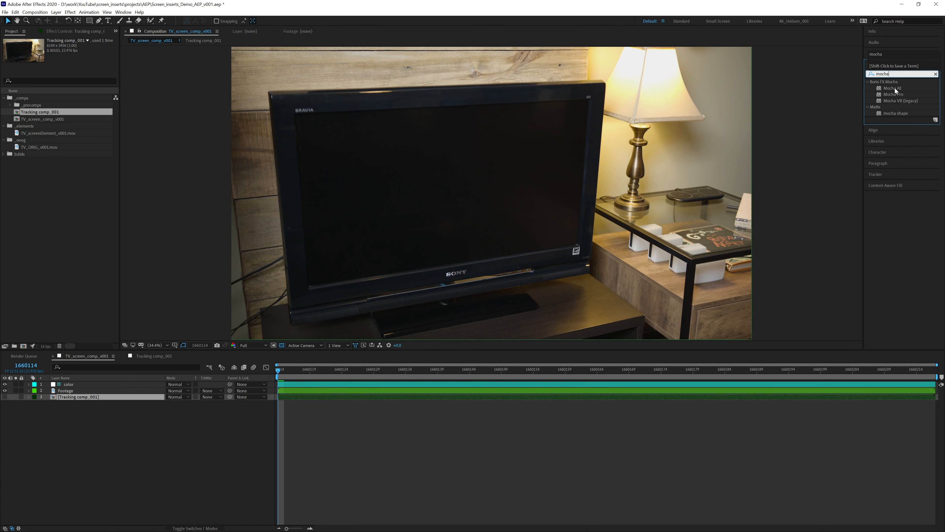
left_click_drag(888, 89, 79, 399)
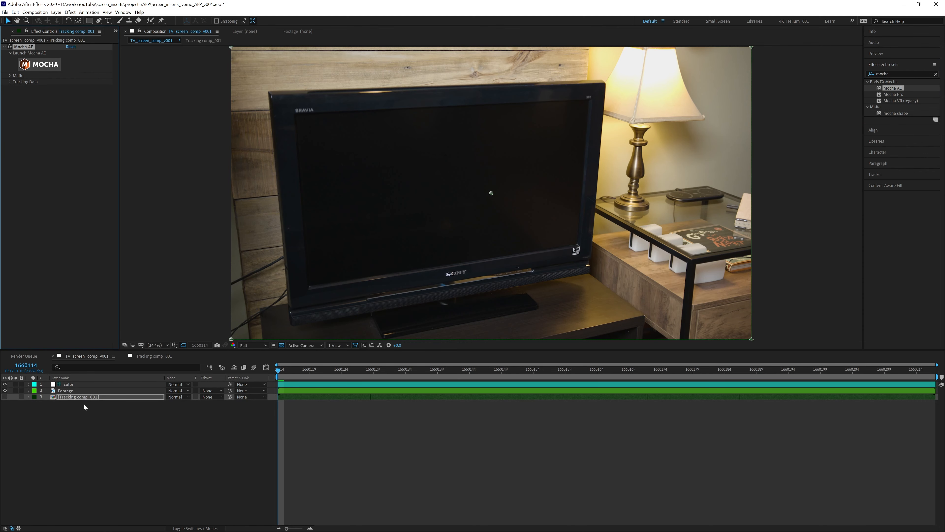
left_click(46, 65)
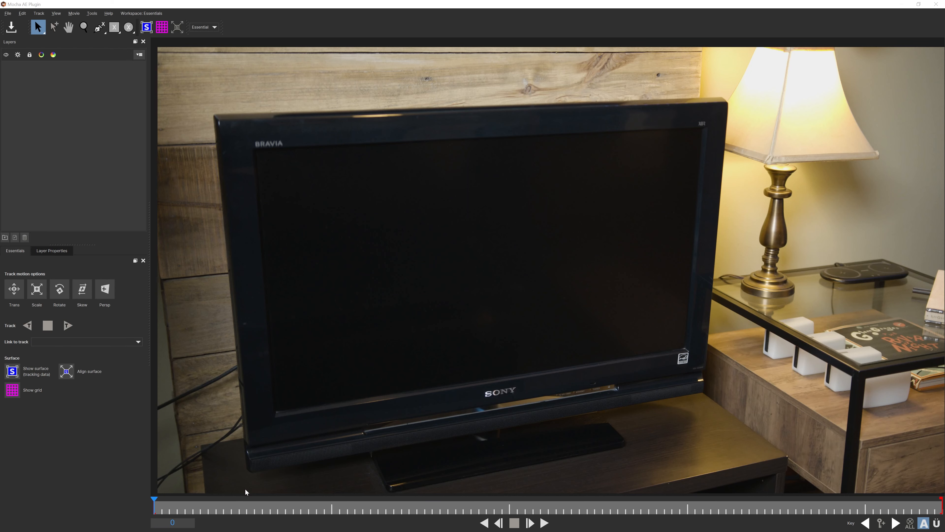
- Switch Mocha to the Classic workspace and fit the TV clip in the viewer
left_click(151, 13)
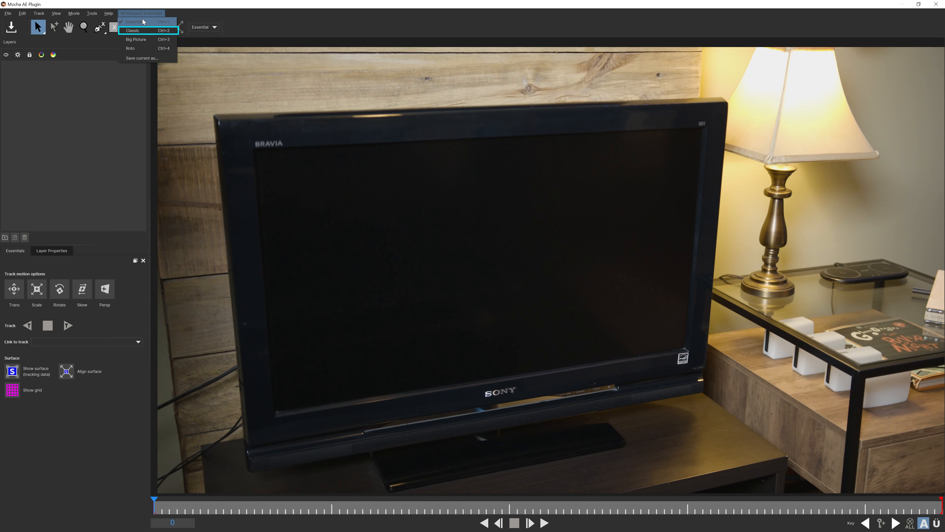
left_click(142, 32)
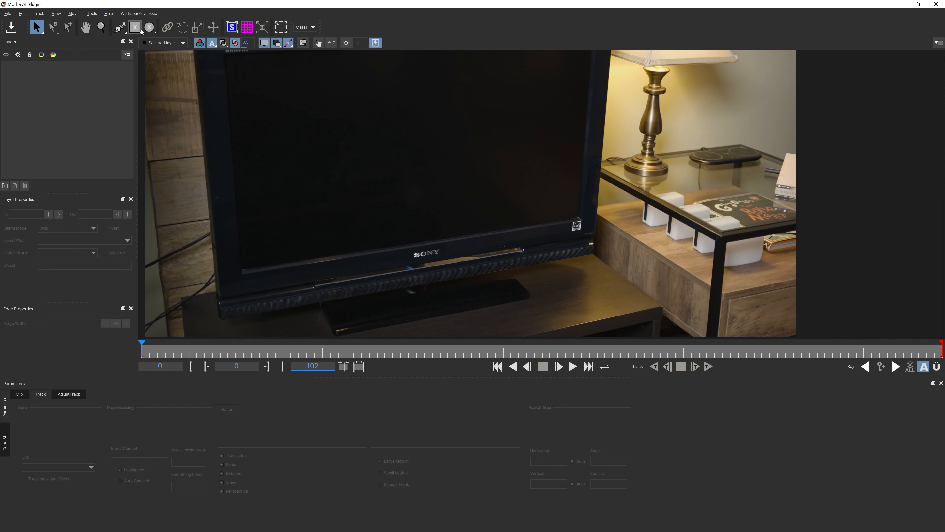
left_click_drag(357, 152, 417, 205)
key("z")
key("x")
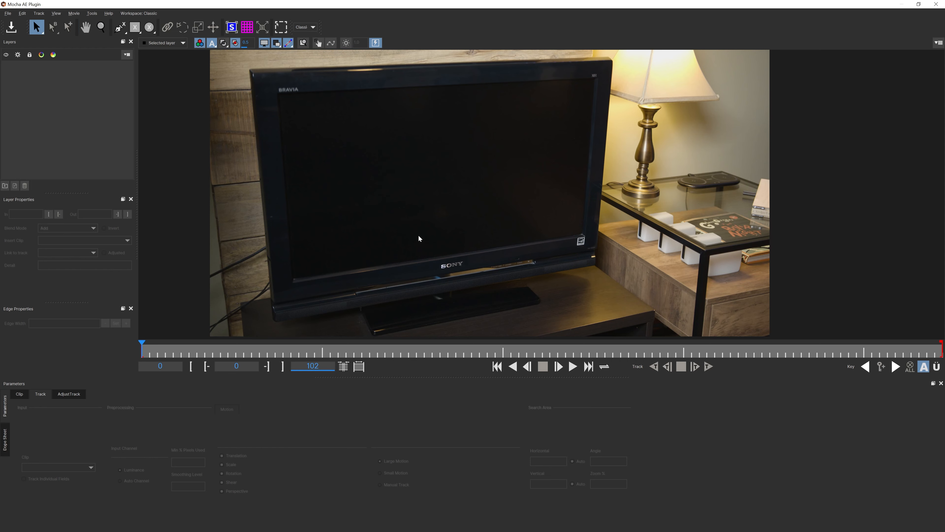
key("x")
left_click_drag(458, 201, 462, 170)
key("z")
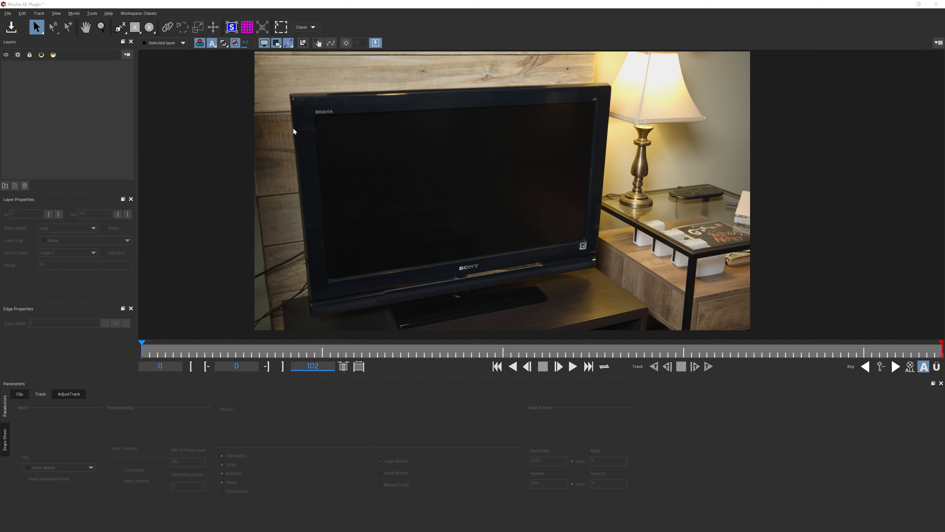
left_click(120, 28)
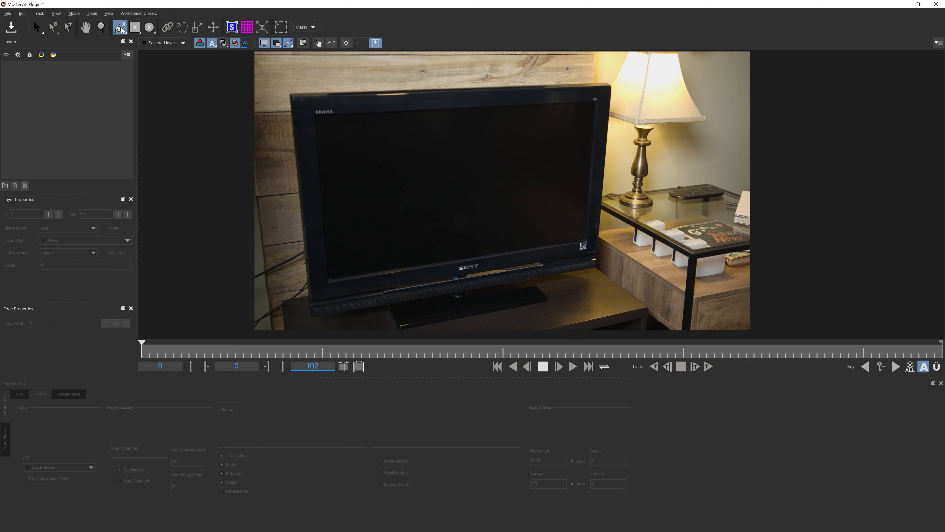
- Draw a closed X-spline shape around the TV's corners
left_click(286, 91)
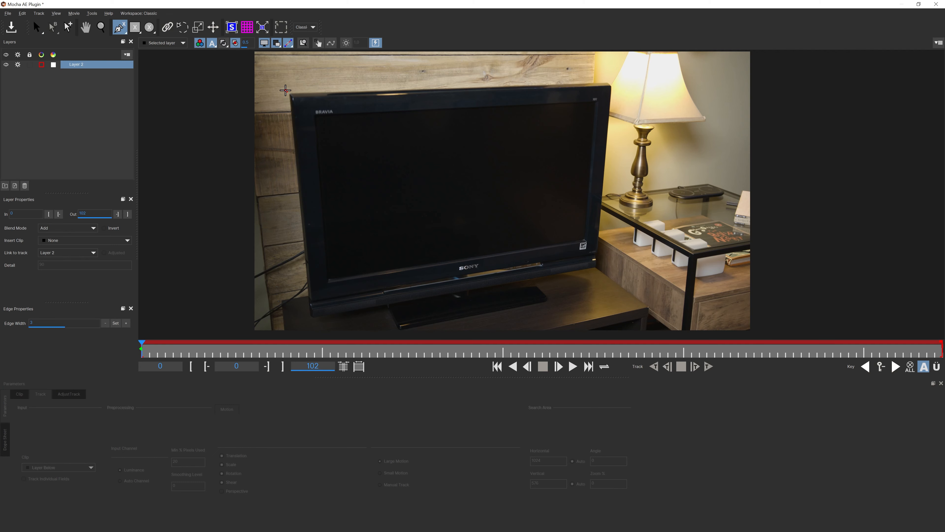
left_click(598, 268)
left_click(562, 271)
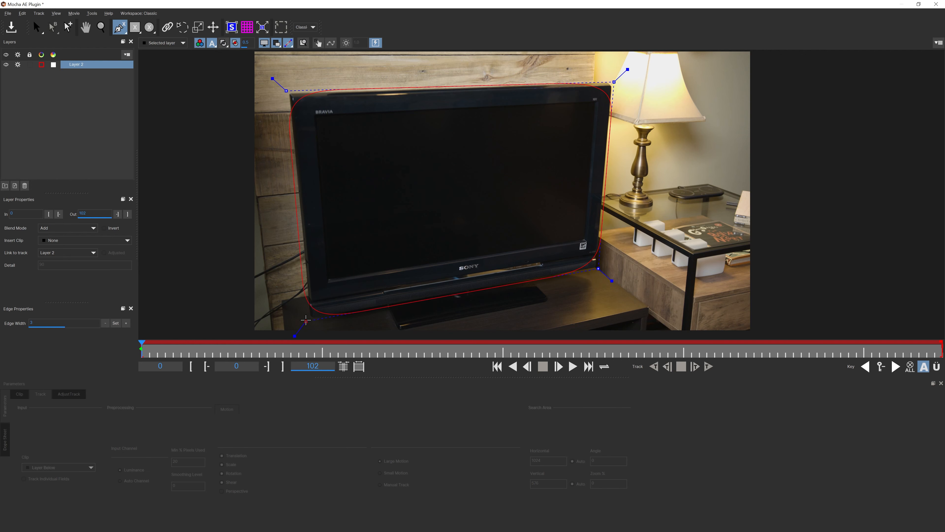
left_click(308, 325)
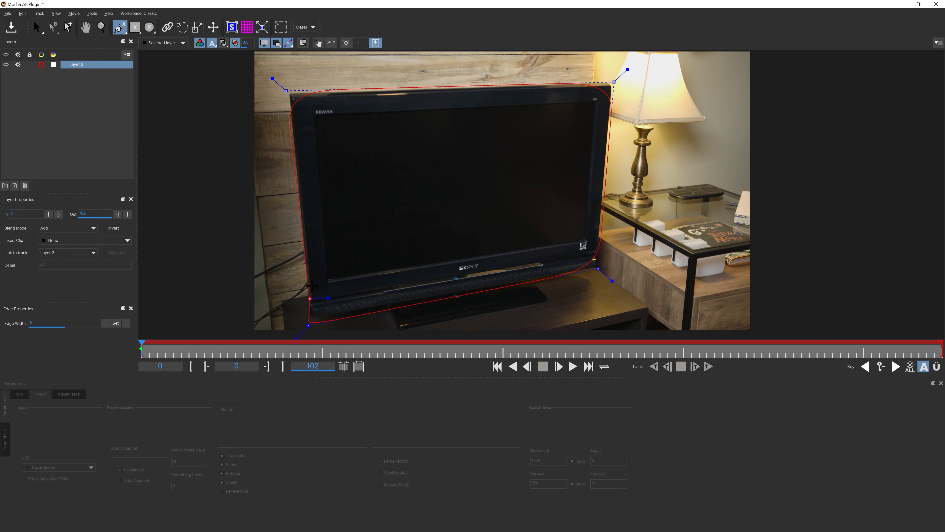
right_click(292, 206)
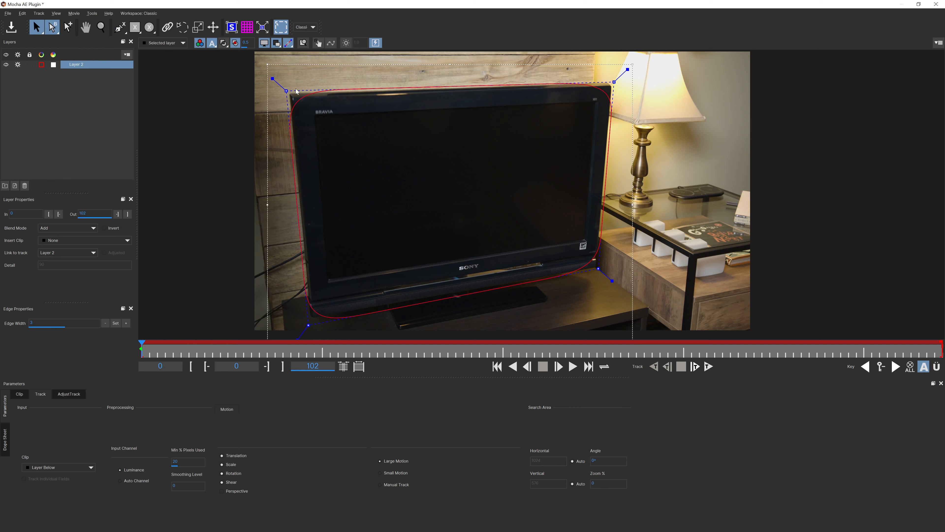
- Sharpen the shape's top-left and top-right corners
left_click(272, 78)
left_click_drag(272, 78, 269, 75)
left_click_drag(634, 70, 635, 67)
- Sharpen the shape's bottom-right and bottom-left corners
left_click_drag(612, 281, 614, 283)
key("x")
left_click_drag(335, 324, 319, 287)
key("x")
left_click_drag(414, 193, 383, 246)
key("z")
left_click_drag(434, 209, 449, 225)
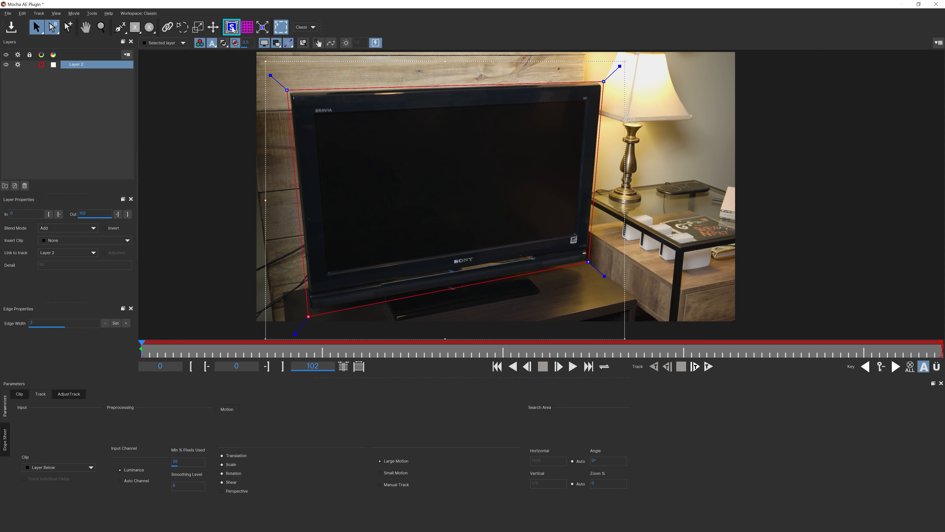
- Move the surface's top-right corner onto the TV screen's top-right corner
key("z")
left_click_drag(421, 128, 389, 95)
key("x")
left_click_drag(467, 150, 414, 124)
key("z")
key("x")
left_click_drag(435, 160, 364, 208)
key("z")
left_click_drag(400, 227, 466, 136)
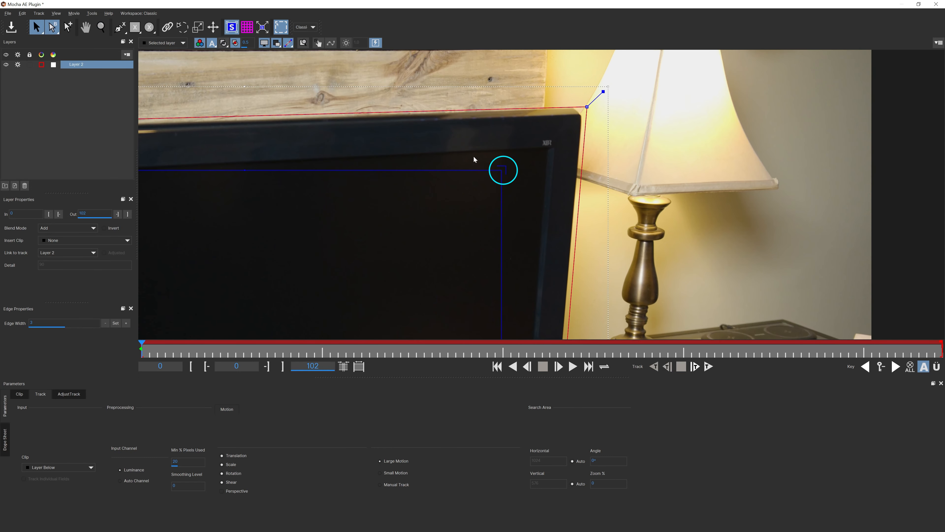
left_click_drag(502, 170, 543, 150)
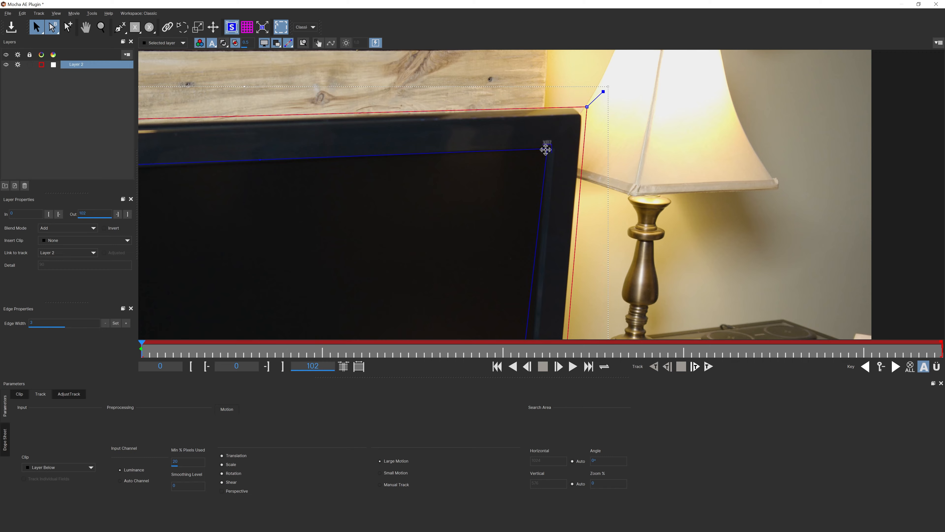
- Align the surface's top-left and bottom-left corners with the screen corners
key("x")
left_click_drag(317, 222, 559, 197)
left_click_drag(283, 195, 389, 213)
key("z")
left_click_drag(346, 182, 323, 158)
key("s")
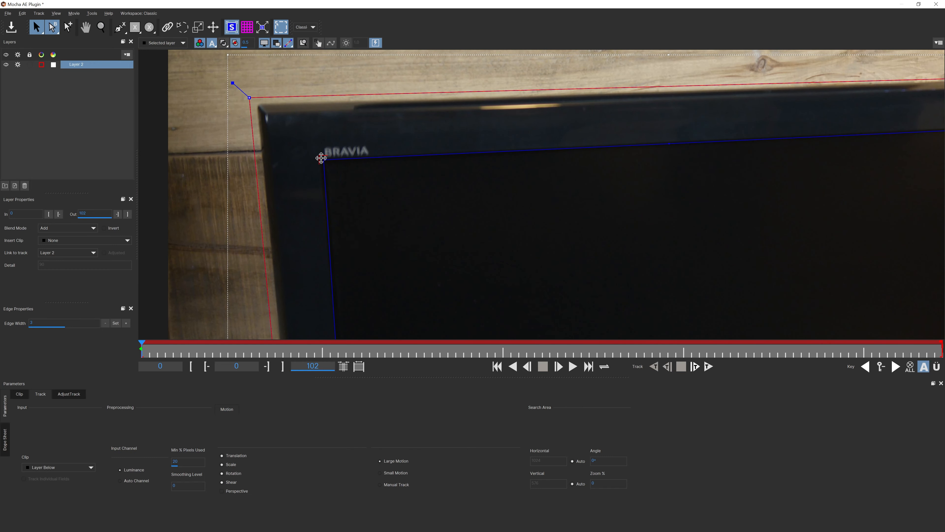
key("x")
left_click_drag(367, 276, 347, 71)
left_click_drag(370, 305, 335, 119)
left_click_drag(297, 228, 302, 190)
- Align the surface's bottom-right corner with the screen's bottom-right corner
key("x")
left_click_drag(524, 172, 246, 215)
left_click_drag(513, 182, 432, 201)
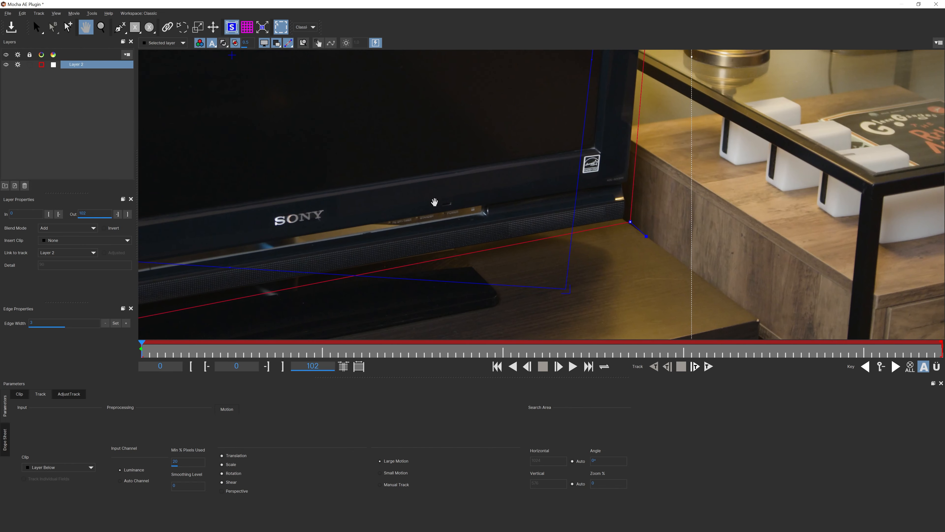
key("s")
left_click_drag(564, 290, 595, 151)
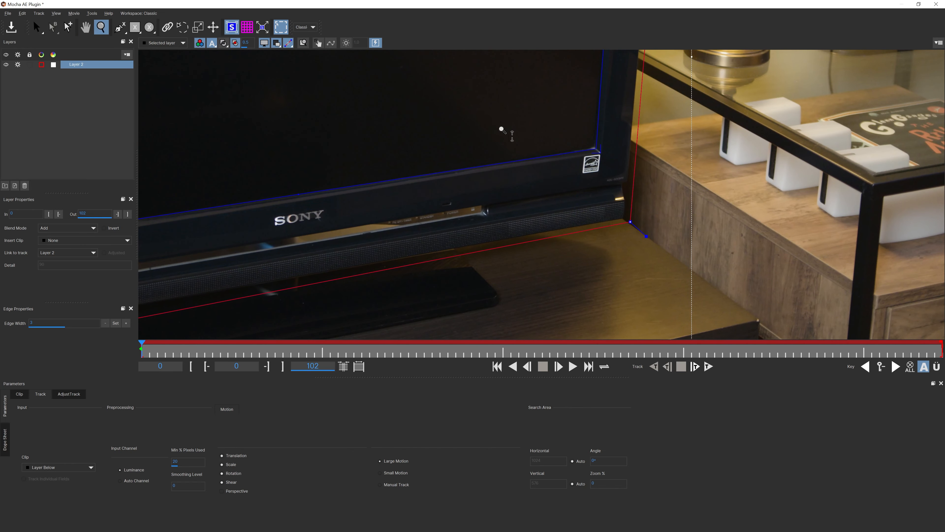
- Zoom back out to frame the whole TV in the viewer
key("x")
scroll(469, 119, "down", 3)
left_click_drag(452, 130, 461, 189)
key("z")
key("x")
key("z")
key("x")
key("z")
key("x")
key("s")
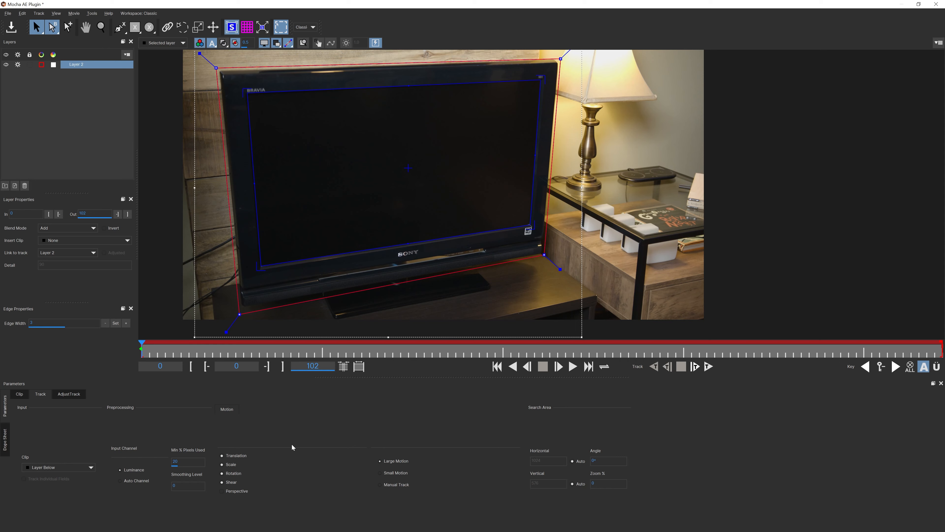
- Track Layer 2 forward from frame 0, stopping at frame 95
left_click(694, 366)
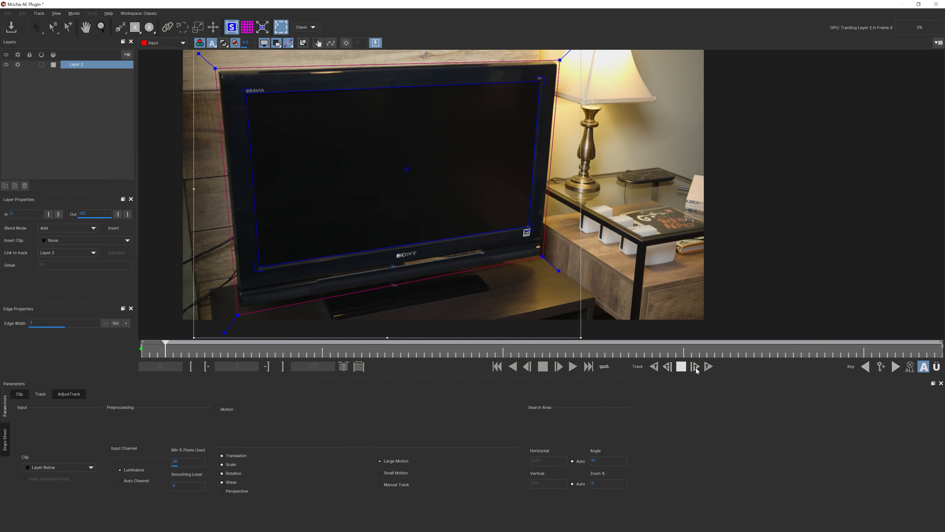
left_click(709, 367)
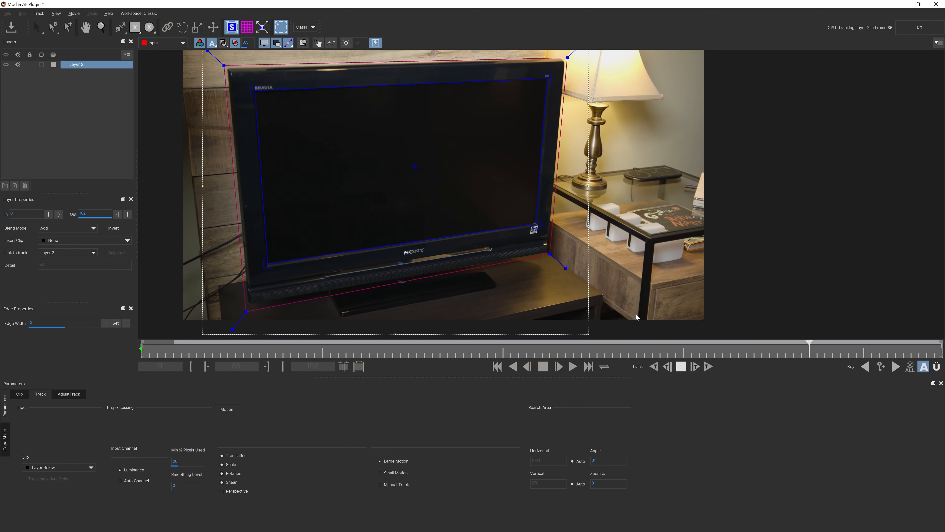
key("space")
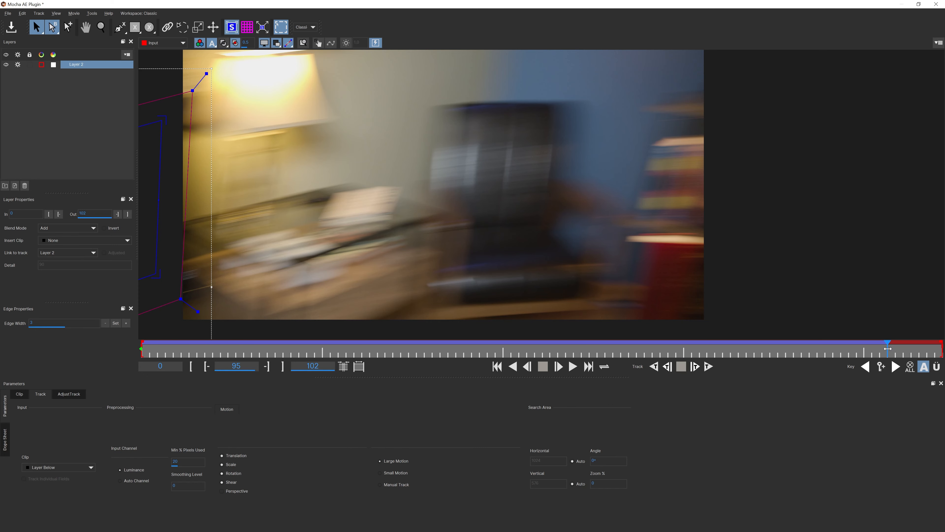
- Check the tracked surface on frames 67 and 51, zoomed in on the TV
left_click_drag(885, 348, 543, 343)
key("z")
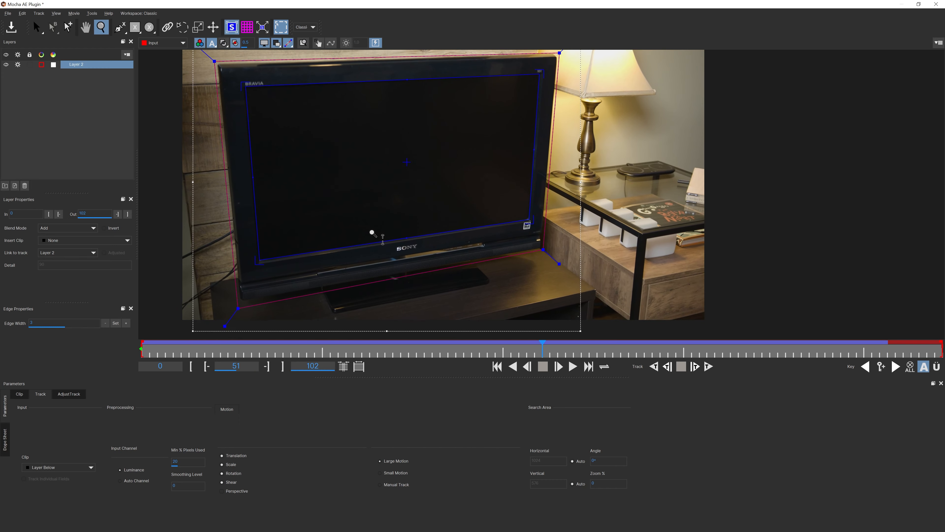
left_click_drag(368, 246, 359, 138)
key("x")
left_click_drag(318, 237, 459, 121)
key("z")
key("x")
left_click_drag(443, 205, 513, 55)
- Compare the track at frame 0 and mid-clip at the top-left, top-right and bottom-right corners
left_click_drag(544, 353, 142, 354)
key("x")
left_click_drag(309, 71, 327, 171)
left_click_drag(142, 353, 644, 358)
key("x")
left_click_drag(706, 156, 409, 201)
left_click_drag(644, 352, 141, 352)
key("x")
left_click_drag(536, 317, 521, 112)
key("z")
key("x")
left_click_drag(521, 149, 515, 220)
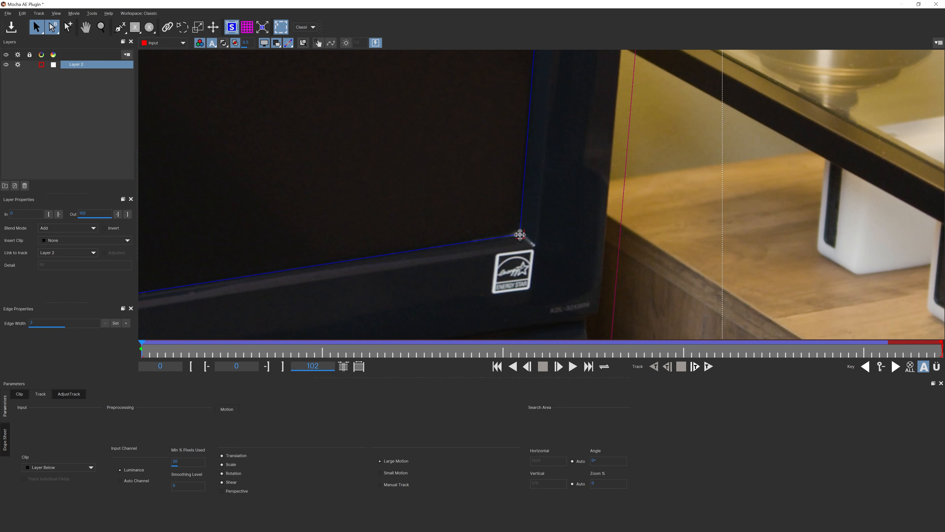
- Check frame 89 for drift along the TV's lower edge
left_click_drag(141, 350, 841, 367)
key("z")
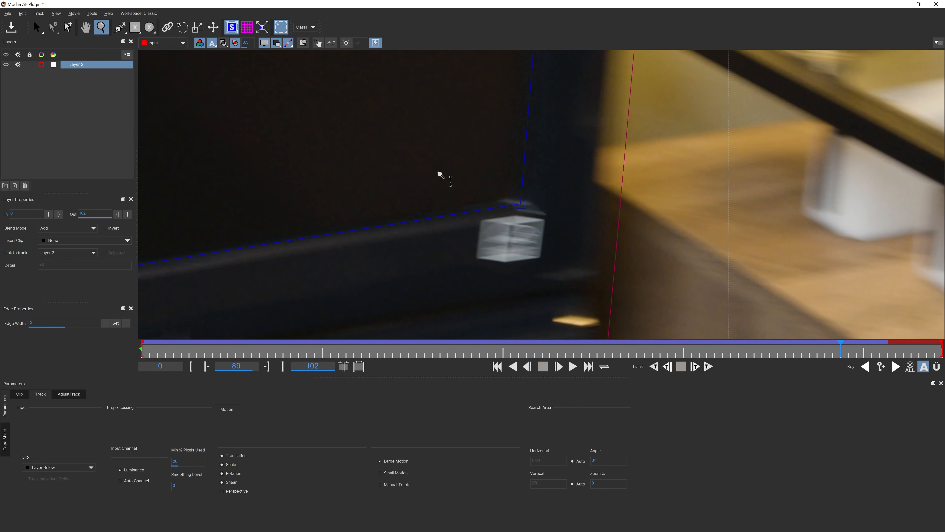
left_click_drag(391, 132, 386, 203)
key("x")
left_click_drag(356, 164, 571, 286)
key("z")
left_click_drag(375, 182, 375, 285)
key("x")
left_click_drag(338, 231, 547, 171)
key("z")
left_click_drag(389, 164, 464, 193)
key("x")
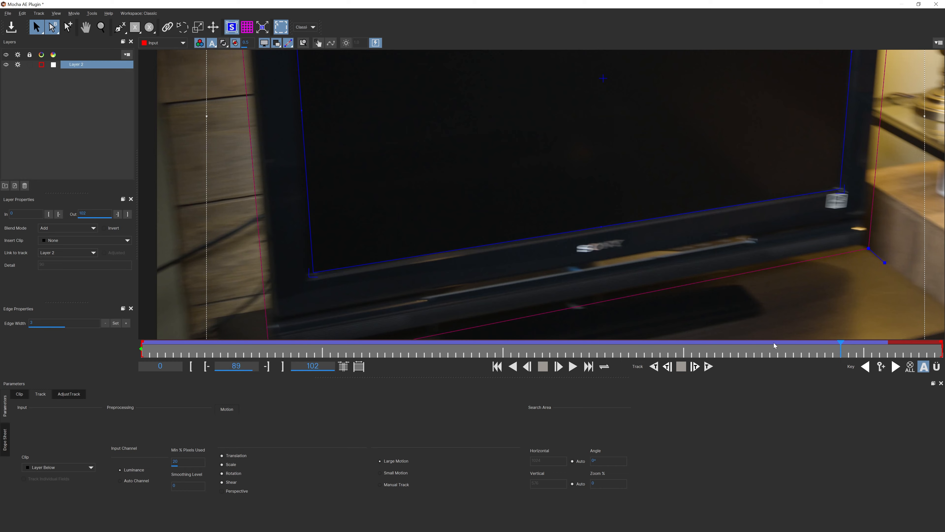
- Inspect the bottom-left corner, then bring up AdjustTrack at frame 87
key("x")
left_click_drag(454, 223, 541, 165)
key("z")
left_click_drag(495, 216, 589, 205)
key("x")
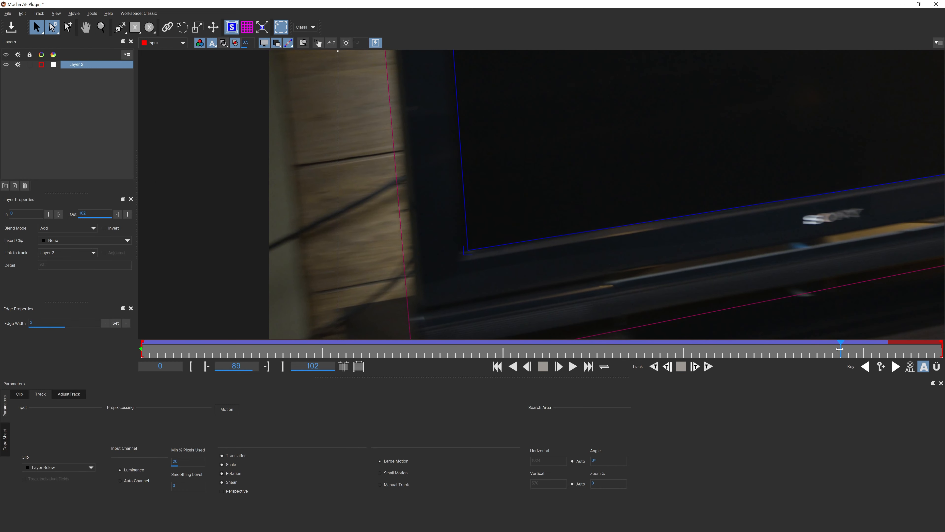
left_click_drag(829, 352, 821, 353)
left_click(67, 394)
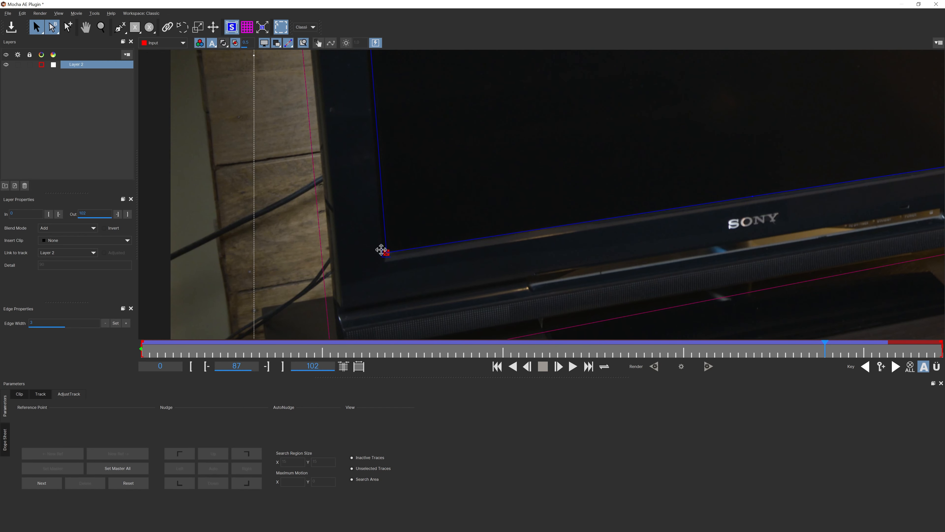
- Set the bottom-left corner as reference point and follow it through to frame 92
left_click(386, 252)
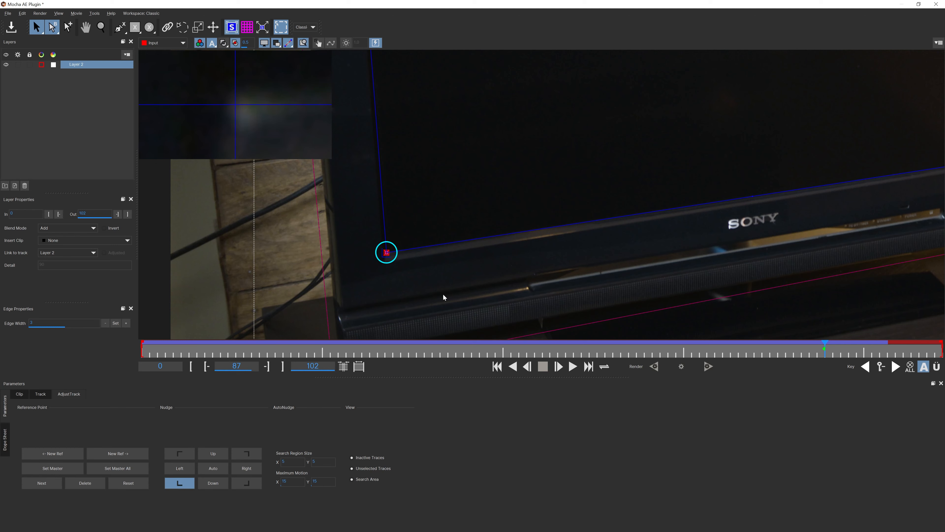
key("x")
left_click_drag(418, 320, 463, 336)
key("z")
left_click_drag(464, 304, 528, 241)
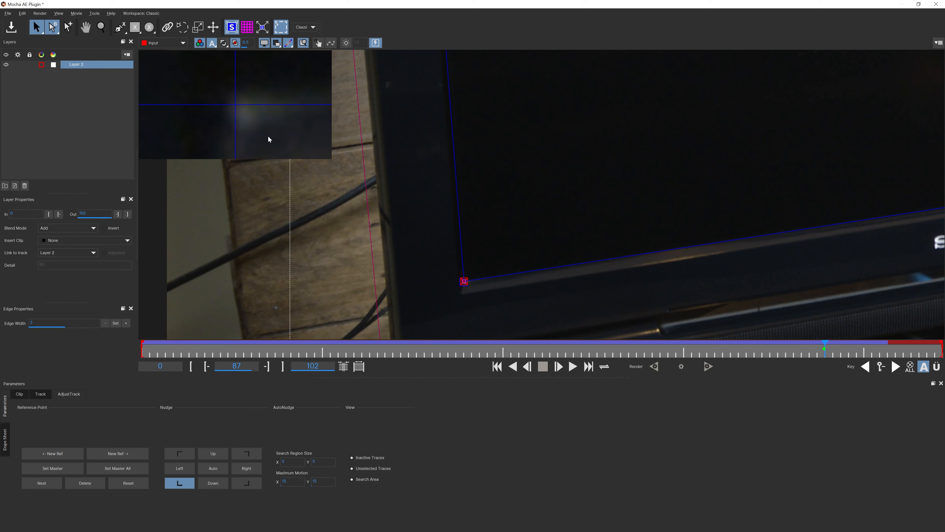
left_click(559, 367)
left_click(559, 366)
left_click(559, 367)
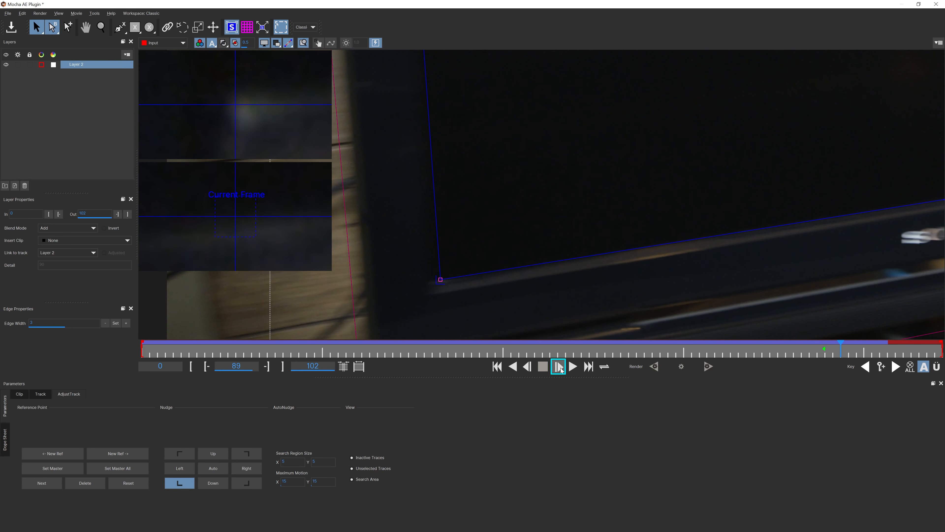
left_click(559, 367)
left_click(559, 367)
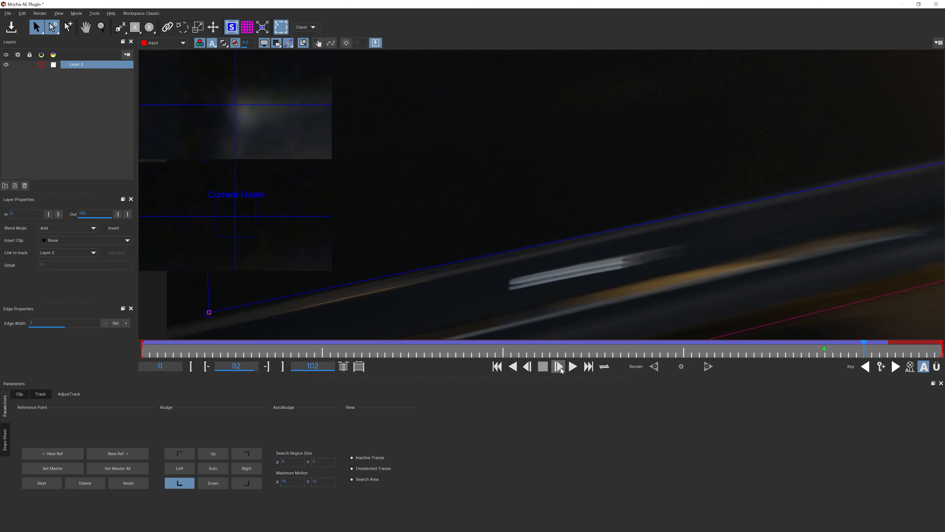
key("x")
left_click_drag(626, 215, 757, 214)
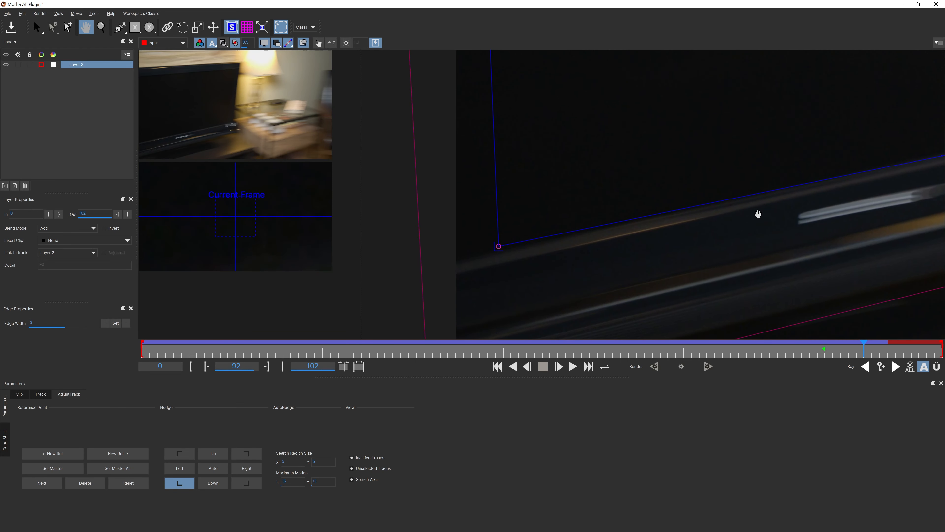
- Step back one frame and frame the bottom-right track corner
left_click(527, 367)
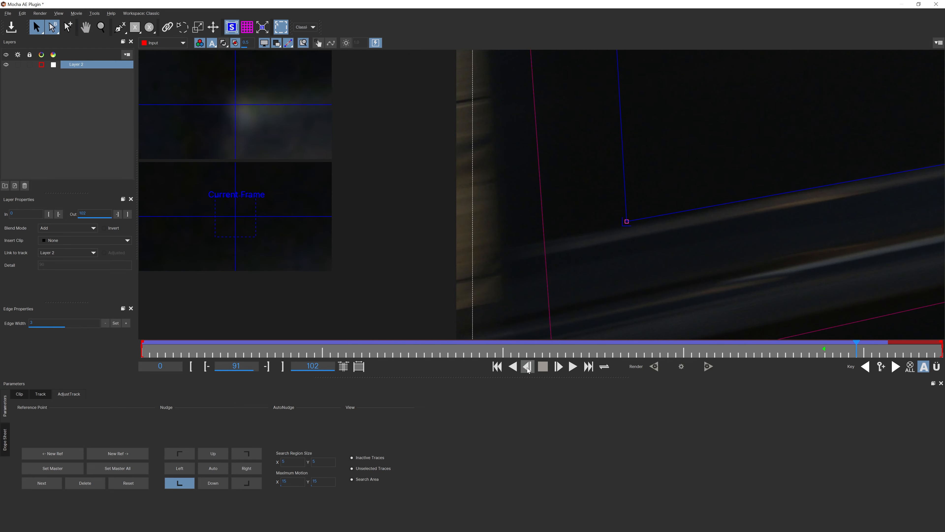
key("x")
left_click_drag(607, 219, 566, 270)
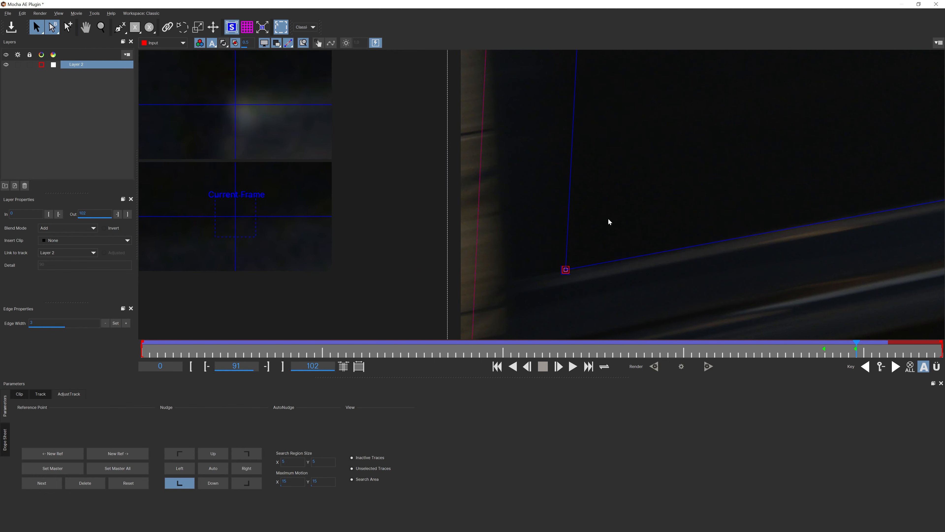
key("x")
left_click_drag(604, 188, 607, 266)
left_click_drag(625, 205, 596, 333)
- Nudge the bottom-right surface corner up onto the TV bezel
left_click_drag(562, 160, 549, 173)
key("x")
left_click_drag(706, 209, 407, 205)
left_click_drag(683, 152, 682, 144)
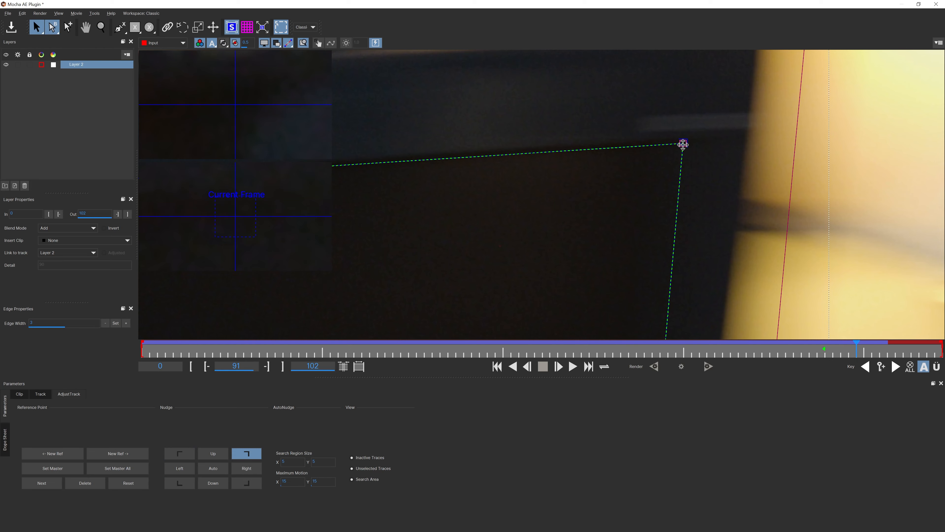
key("x")
left_click_drag(670, 294, 666, 123)
left_click_drag(683, 266, 683, 252)
scroll(684, 252, "down", 8)
left_click_drag(495, 202, 639, 233)
- Check the fit on frames 94 and 93 and adjust the top-right surface corner
left_click_drag(856, 351, 878, 352)
left_click_drag(467, 160, 705, 123)
scroll(705, 123, "down", 2)
left_click_drag(876, 352, 872, 353)
left_click_drag(651, 141, 524, 231)
left_click_drag(443, 166, 441, 173)
left_click_drag(456, 327, 454, 320)
left_click_drag(648, 209, 664, 291)
left_click(676, 183)
mouse_move(681, 250)
left_mouse_down()
mouse_move(680, 221)
mouse_move(681, 238)
left_mouse_up()
left_click(559, 367)
left_click(530, 369)
left_click(531, 369)
left_click(531, 369)
left_click(531, 369)
left_click(530, 369)
left_click(531, 369)
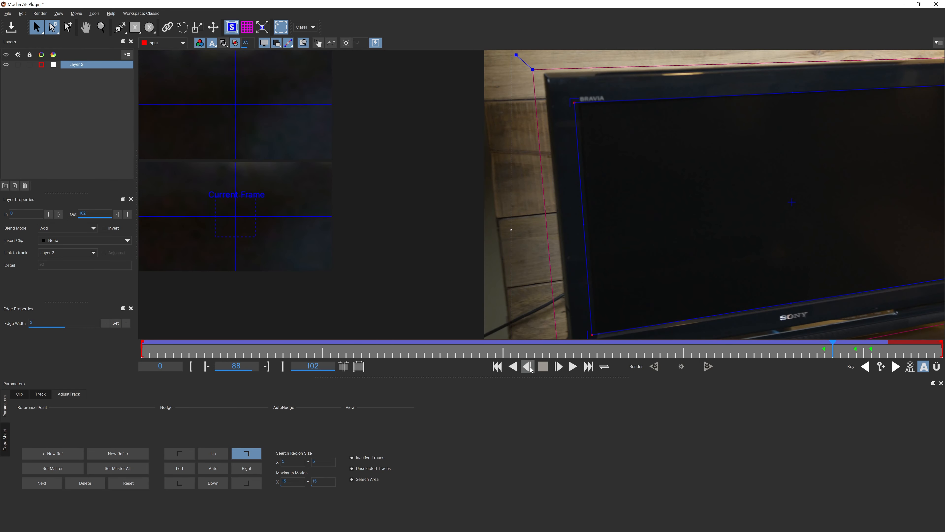
left_click(531, 369)
- On frames 87–89, reposition the top-left and bottom-left surface corners onto the screen edges
key("x")
left_click_drag(563, 242, 543, 256)
key("z")
left_click_drag(543, 255, 524, 221)
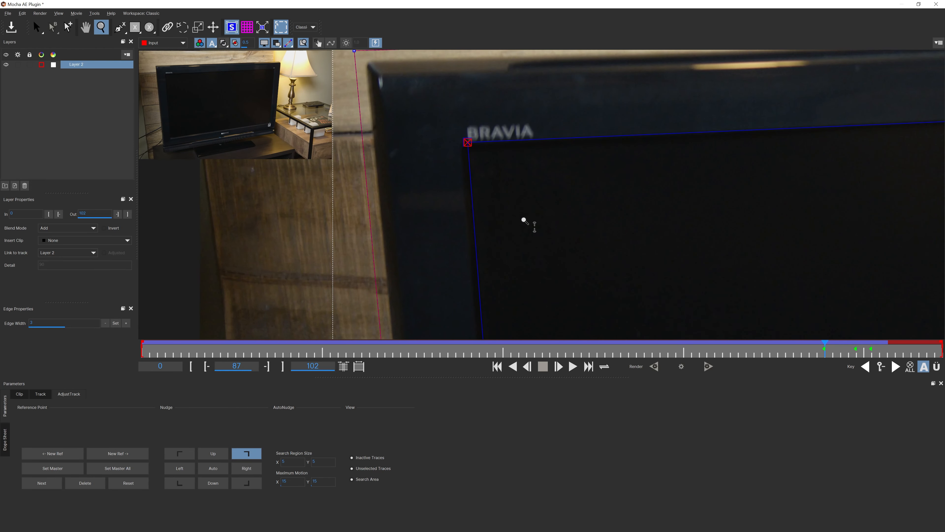
left_click(558, 366)
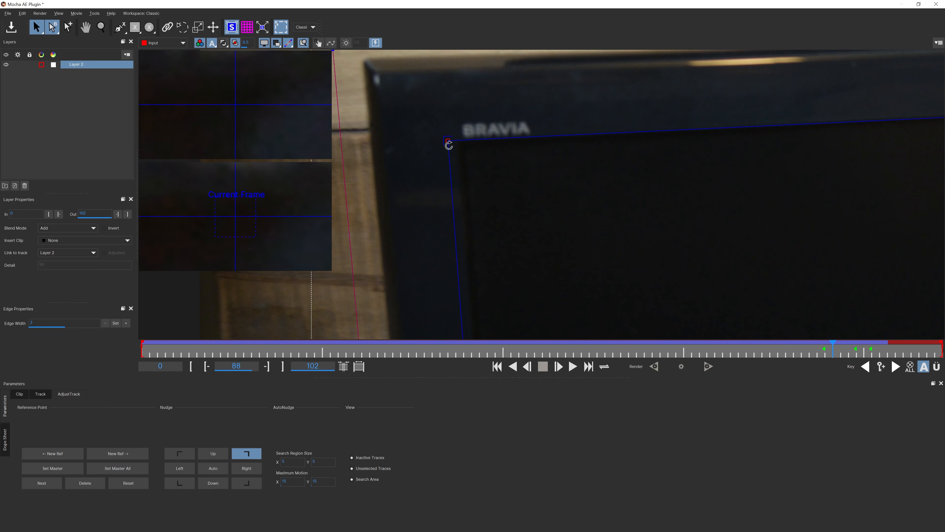
left_click(558, 367)
left_click_drag(414, 142, 442, 139)
key("x")
left_click_drag(468, 139, 439, 59)
left_click_drag(391, 270, 416, 265)
left_click_drag(856, 93, 665, 261)
left_click(641, 210)
- Touch up the bottom-left corner, then scrub from frame 90 to review the adjusted track
key("z")
key("x")
left_click_drag(260, 316, 481, 82)
left_click(443, 224)
left_click_drag(840, 349, 511, 350)
key("z")
left_click_drag(514, 234, 514, 260)
mouse_move(511, 349)
left_mouse_down()
mouse_move(203, 350)
mouse_move(878, 351)
mouse_move(142, 350)
mouse_move(307, 347)
left_mouse_up()
- Return to the clip start, save the Mocha session and close Mocha
left_click(41, 394)
left_click(69, 394)
key("asterisk")
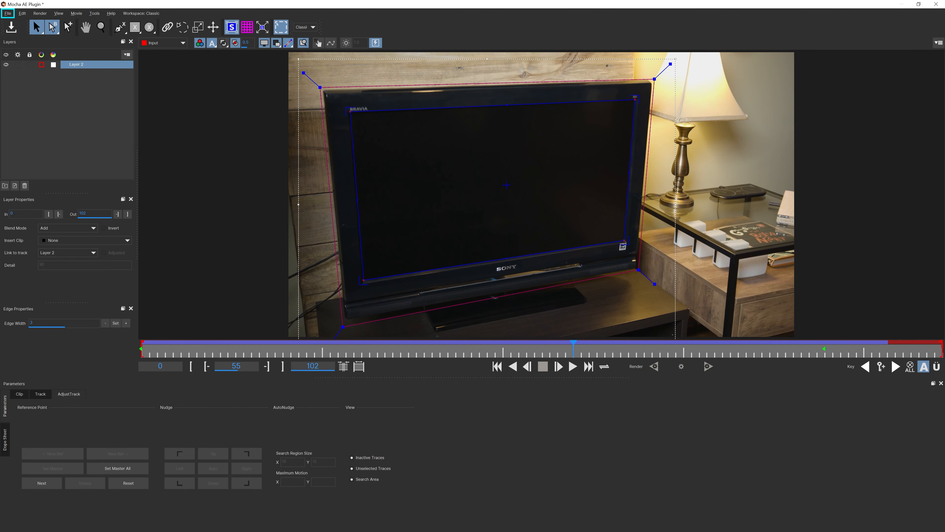
left_click(9, 14)
left_click(21, 32)
left_click(936, 6)
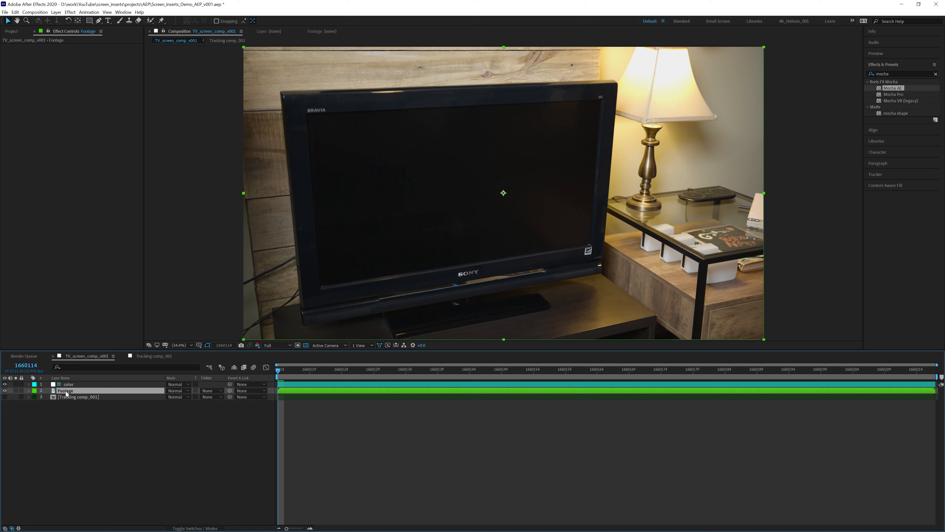
- Add a new comp-size black solid layer
left_click(56, 11)
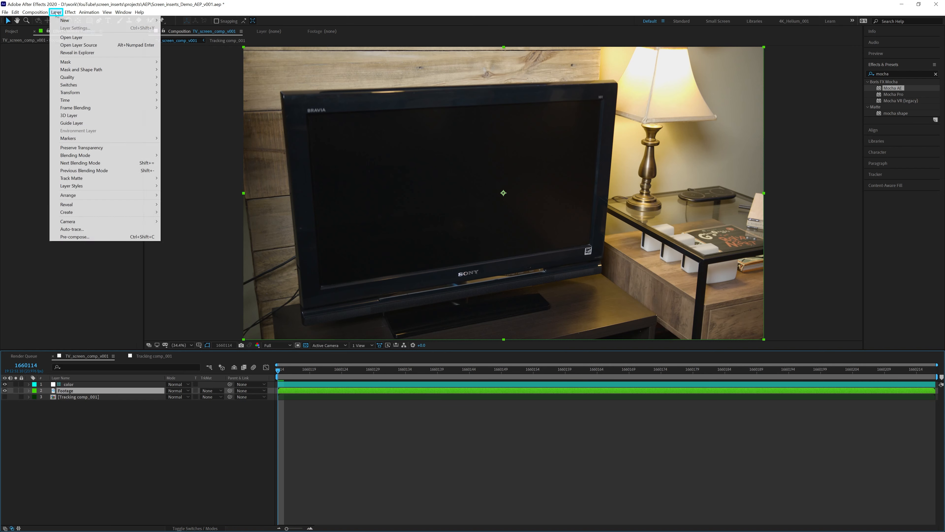
mouse_move(111, 20)
left_click(207, 28)
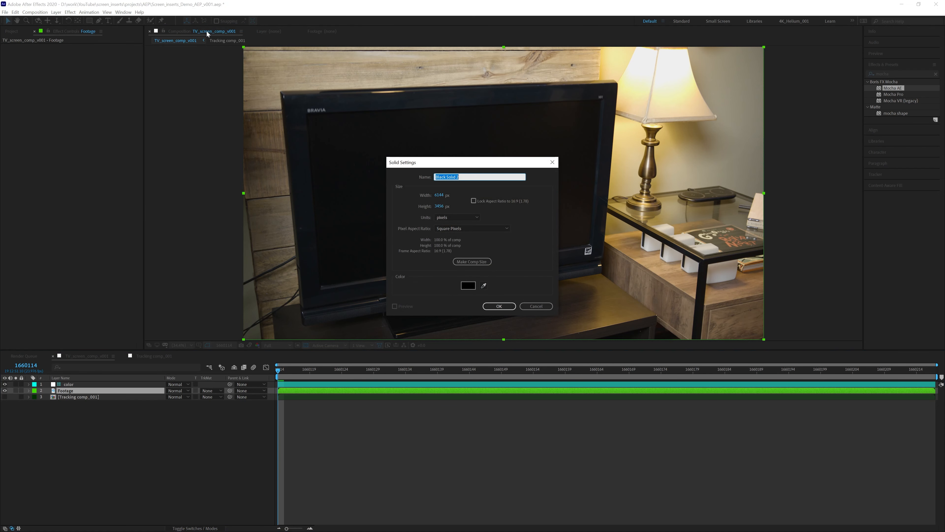
left_click(484, 261)
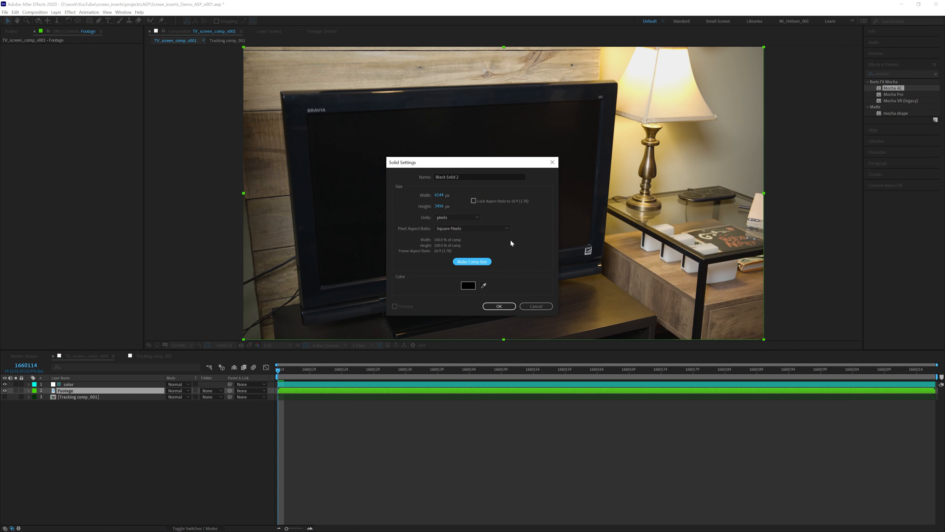
left_click(498, 306)
- Export Layer 2's Mocha track as Corner Pin (Support Motion Blur) to Black Solid 2
left_click(73, 403)
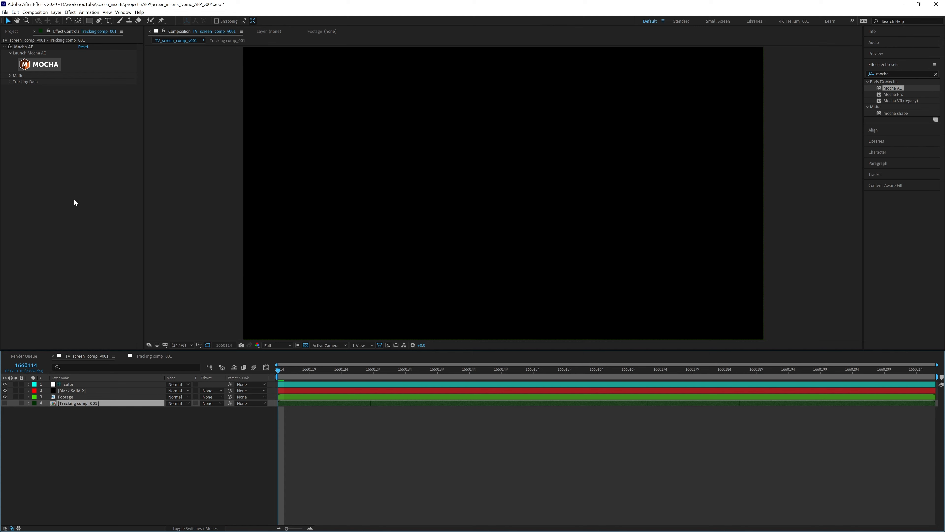
left_click(10, 82)
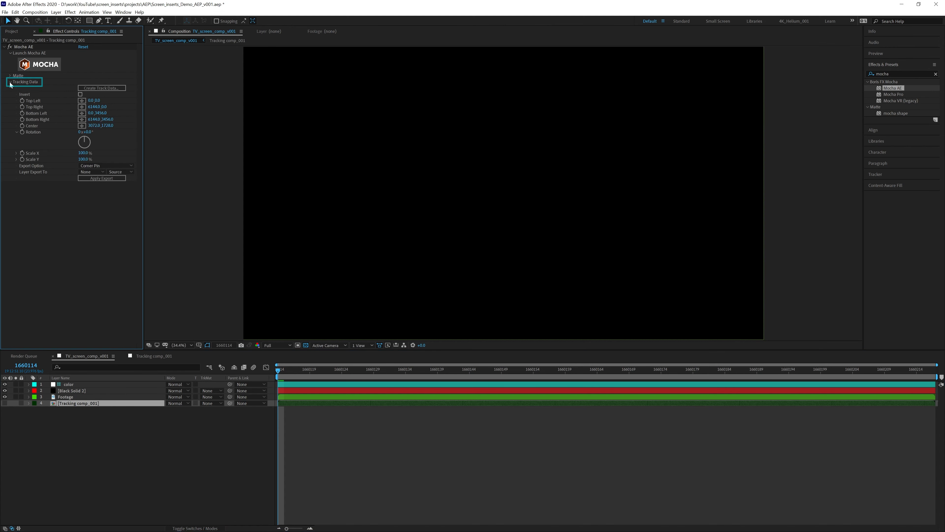
left_click(115, 89)
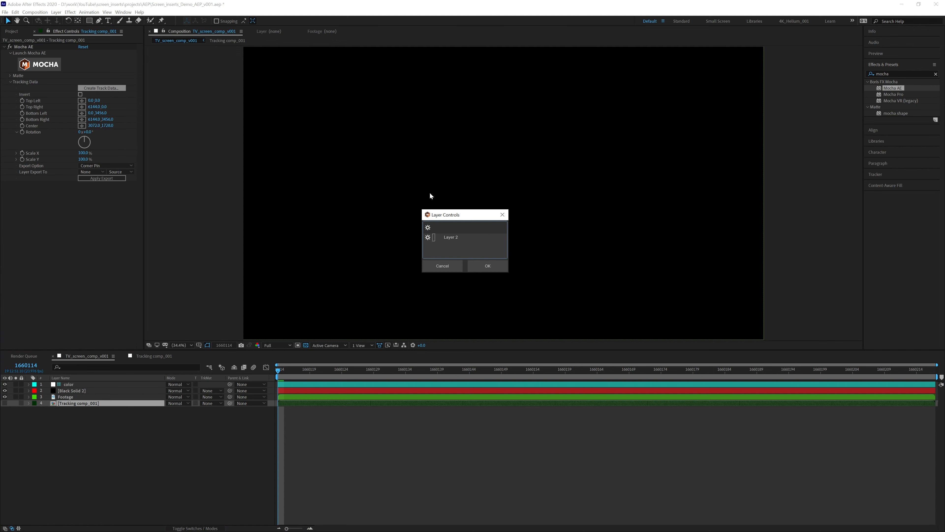
left_click(456, 237)
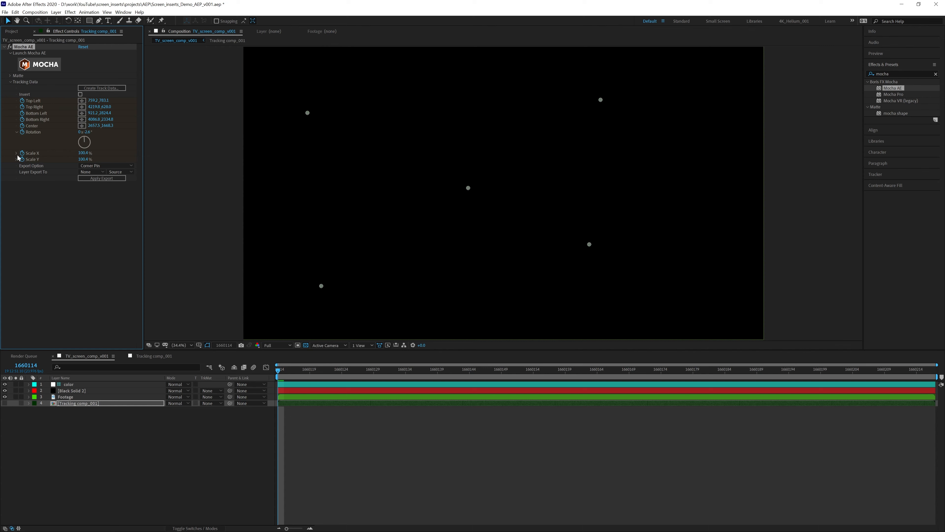
left_click(95, 167)
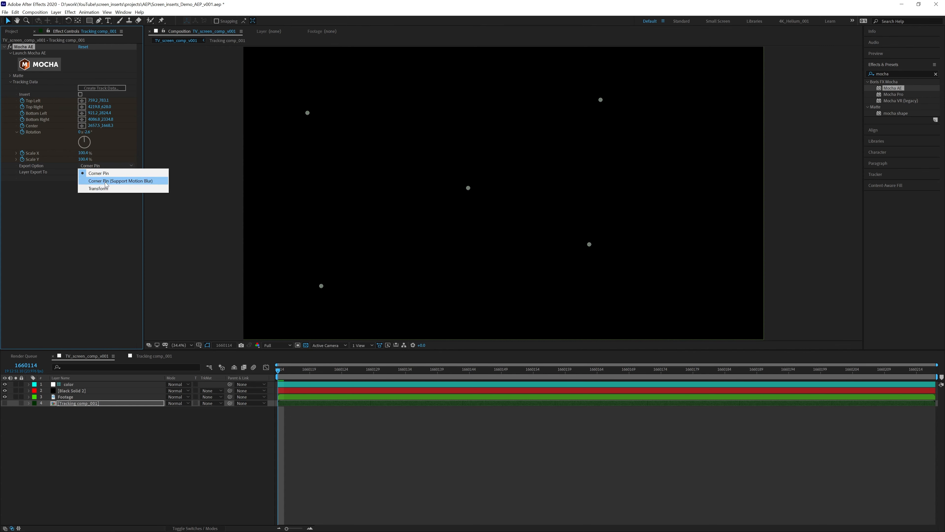
left_click(104, 182)
left_click(91, 172)
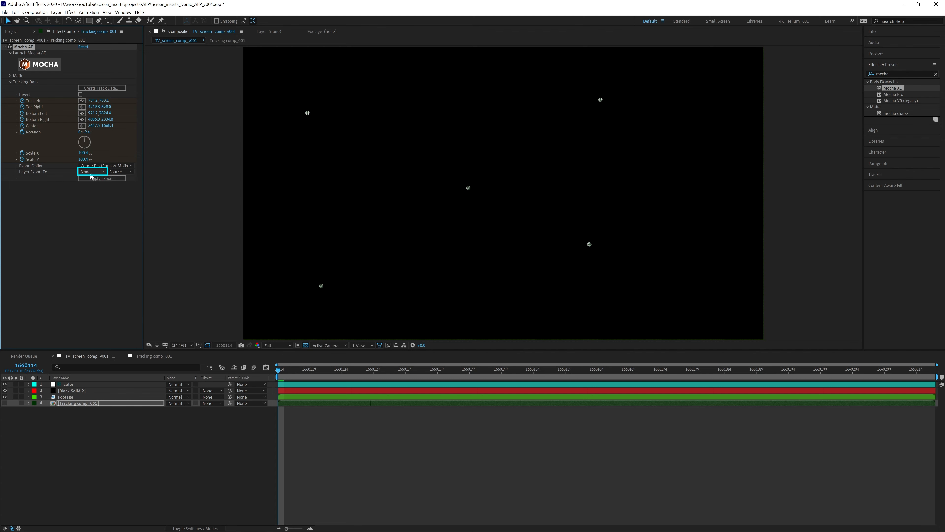
left_click(96, 197)
left_click(96, 177)
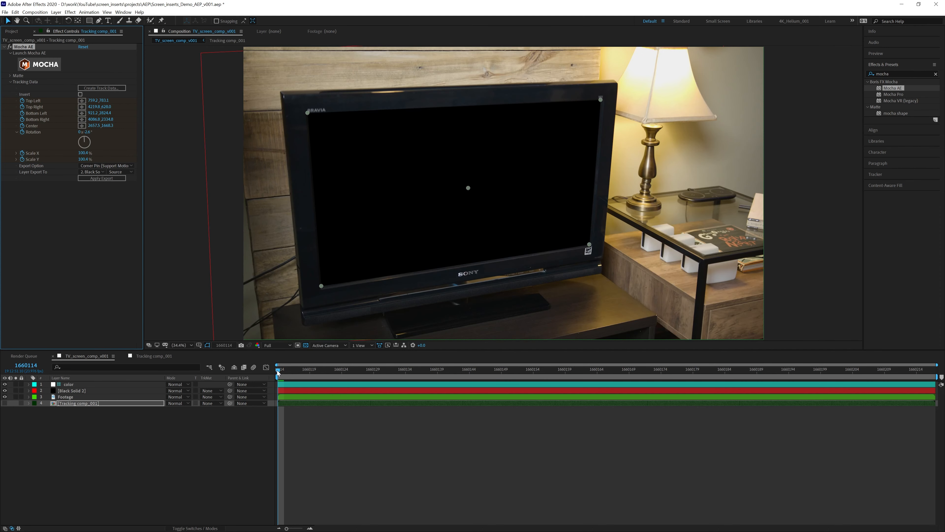
- Turn on motion blur for the composition and Black Solid 2, then preview playback
left_click(253, 367)
left_click(194, 528)
left_click(202, 384)
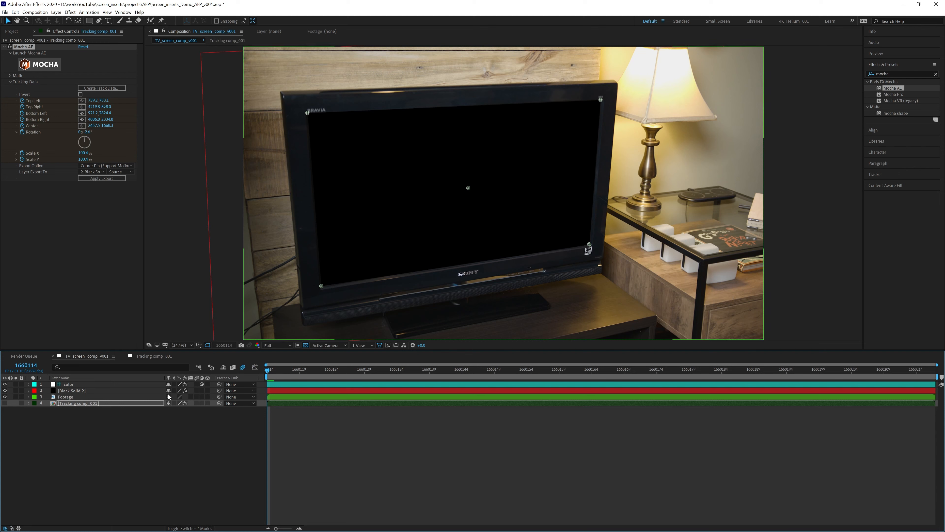
left_click(196, 391)
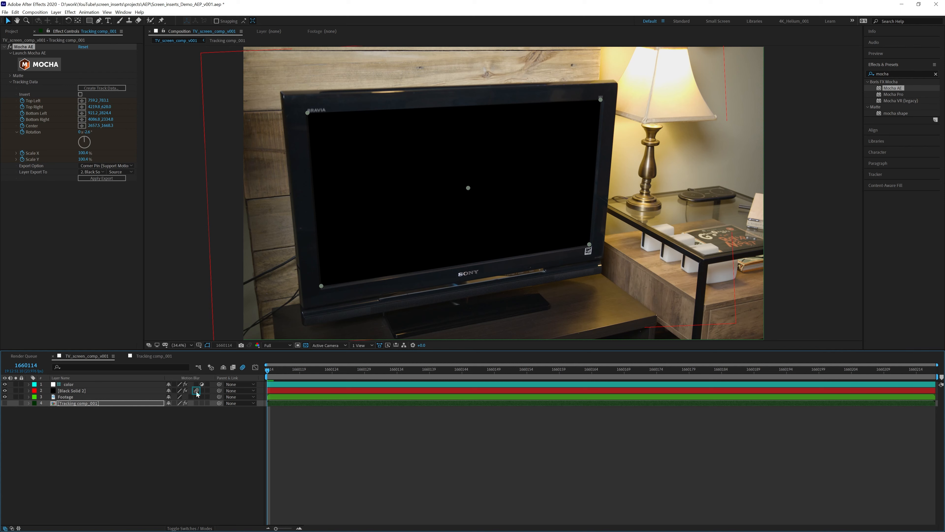
left_click(198, 527)
left_click(194, 440)
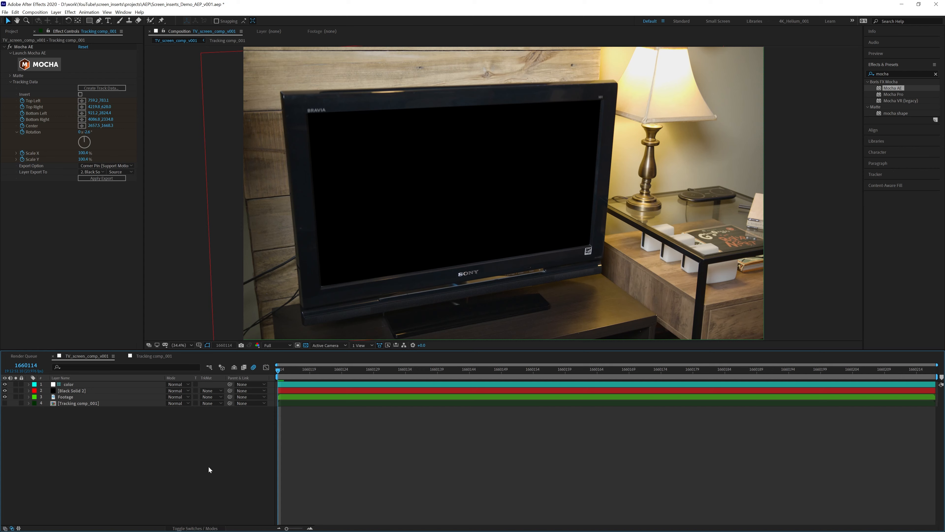
key("space")
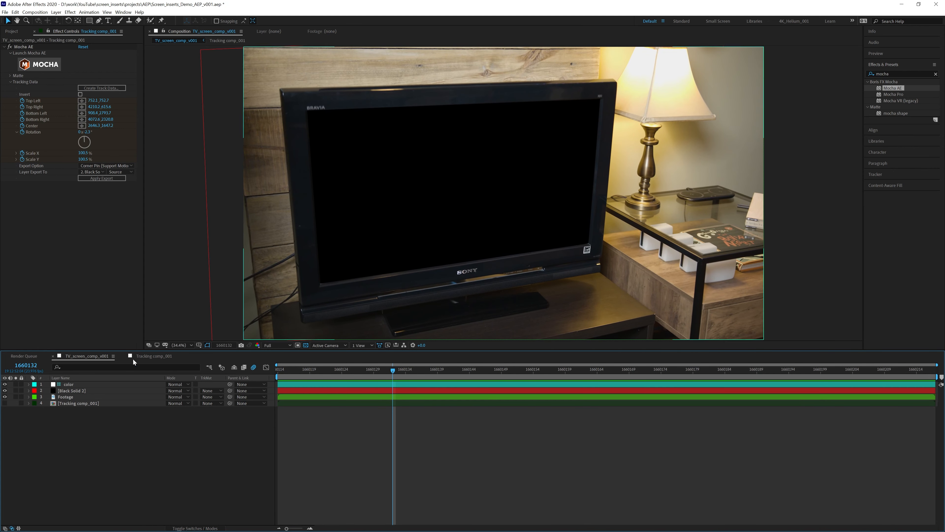
left_click(114, 356)
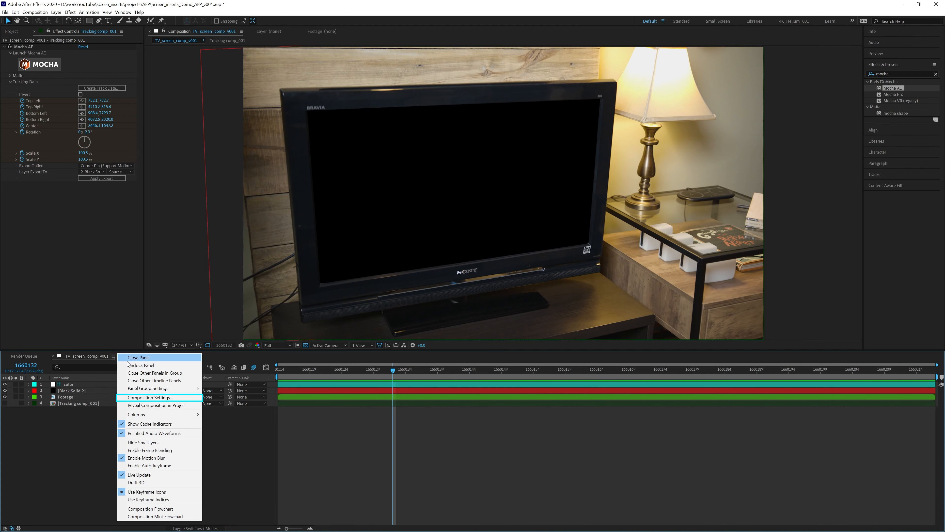
- In Composition Settings Advanced, set shutter angle 200 and phase -90, then preview
left_click(150, 397)
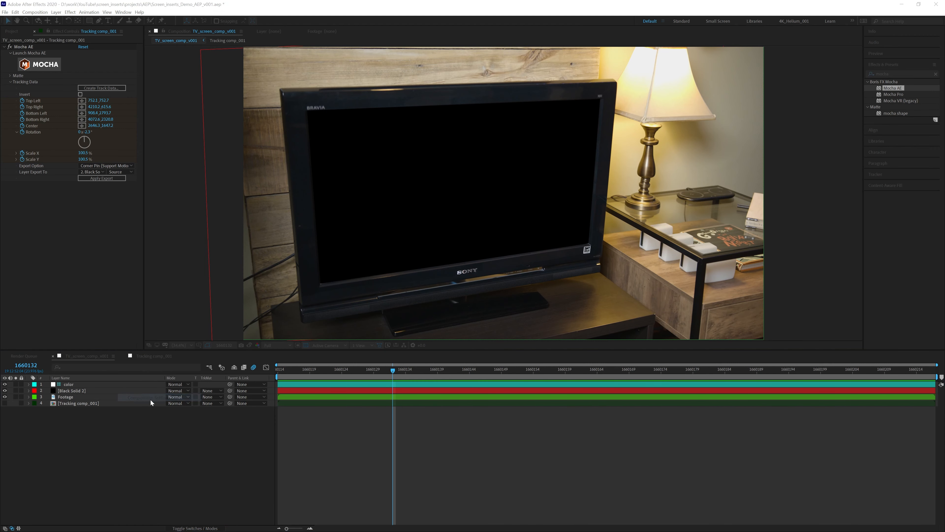
left_click(440, 200)
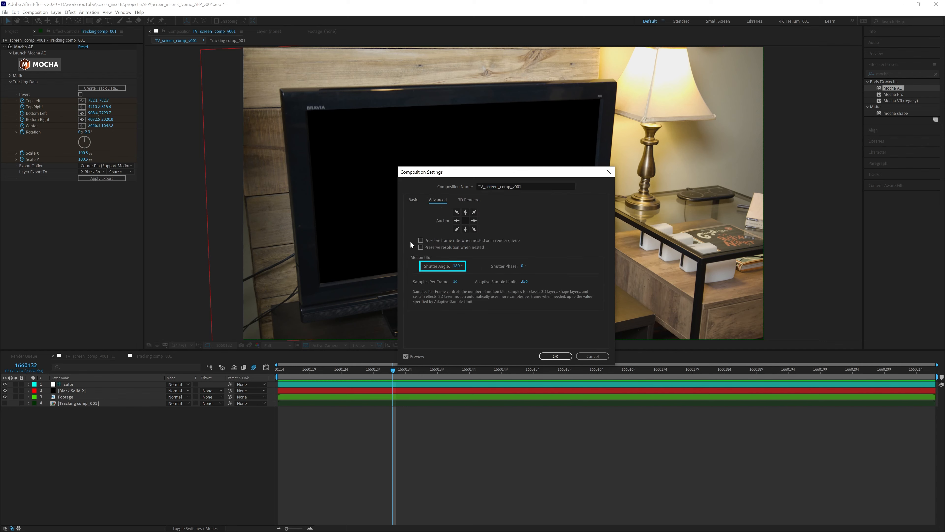
left_click(457, 266)
type("200")
key("Return")
left_click(523, 265)
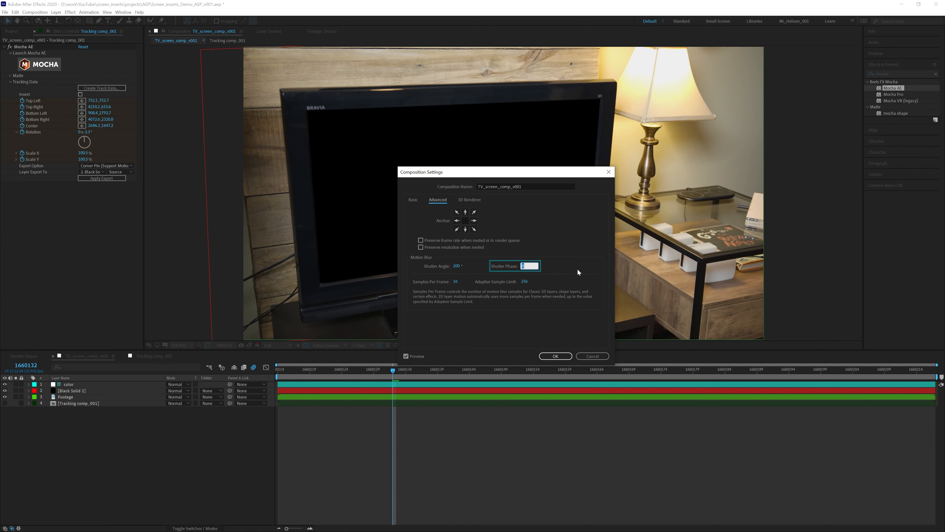
type("-90")
key("Return")
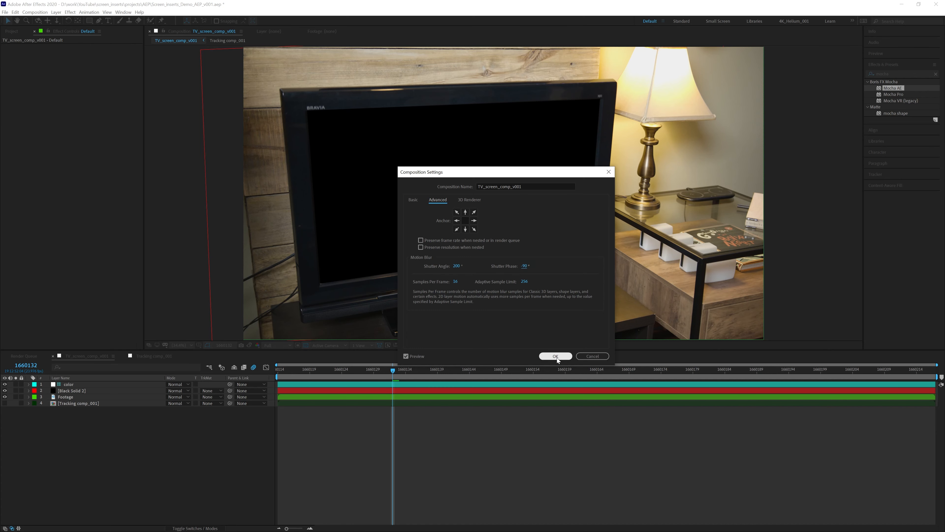
left_click(556, 356)
key("space")
mouse_move(285, 371)
left_mouse_down()
mouse_move(933, 386)
mouse_move(299, 378)
left_mouse_up()
left_click_drag(299, 379, 277, 378)
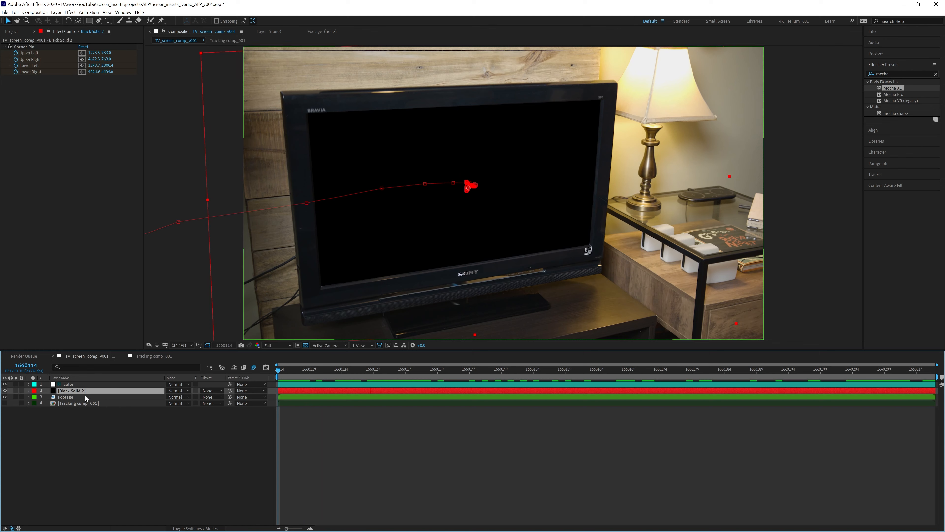
- Pre-compose Black Solid 2 as screen_comp_001, leaving all attributes in TV_screen_comp_v001
key("ctrl+shift+c")
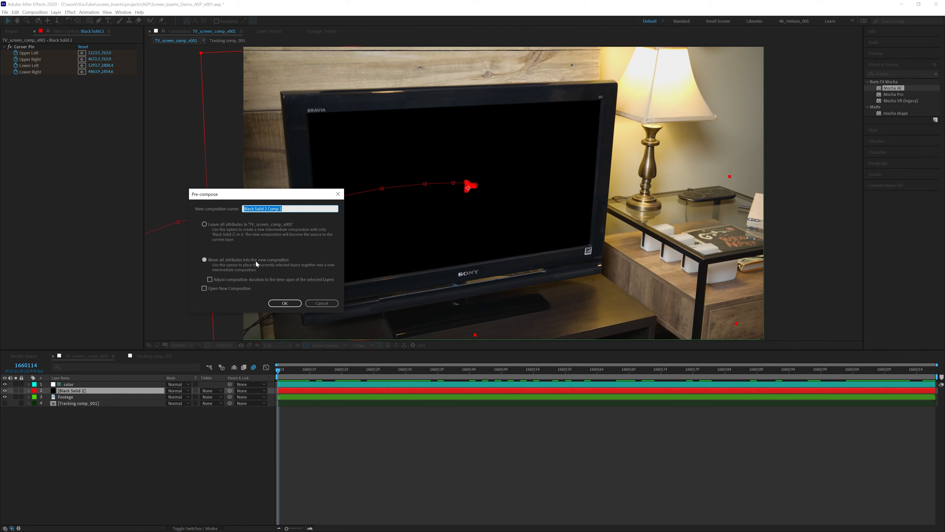
left_click(204, 224)
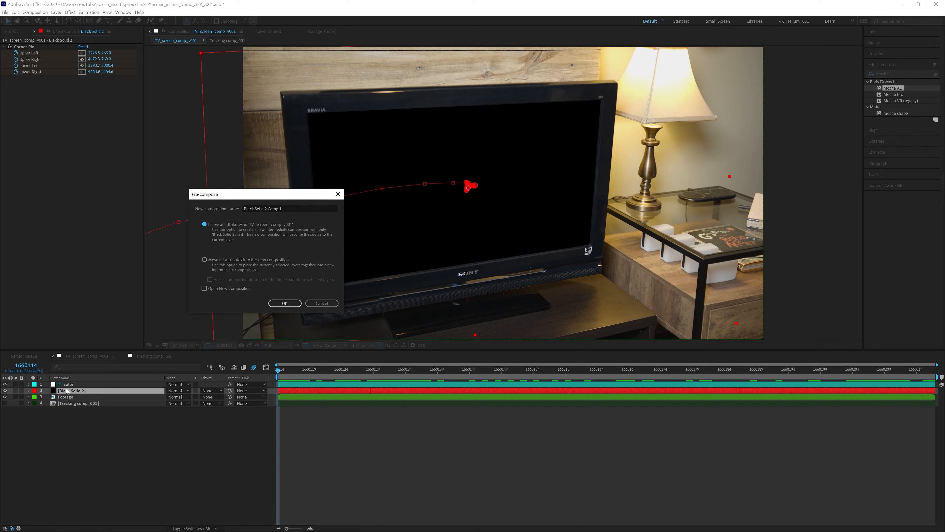
left_click(291, 209)
type("creen_comp_001")
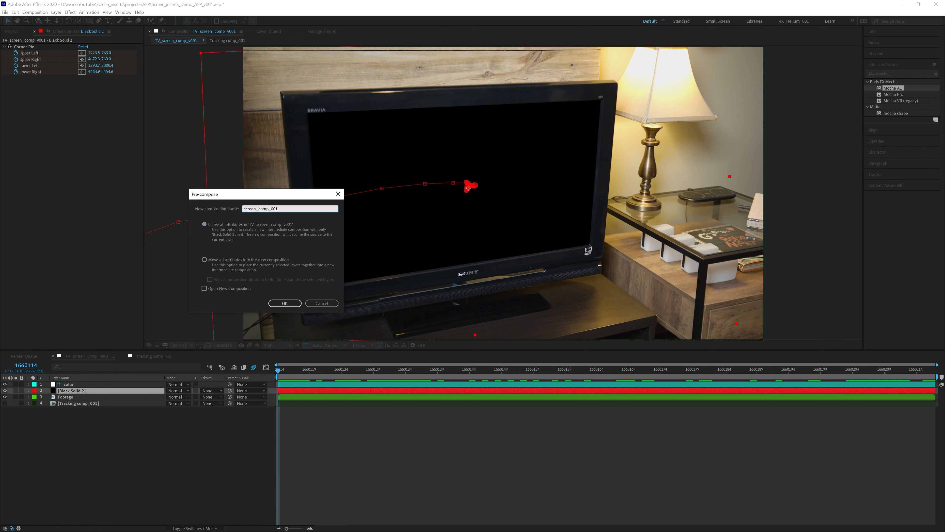
key("Return")
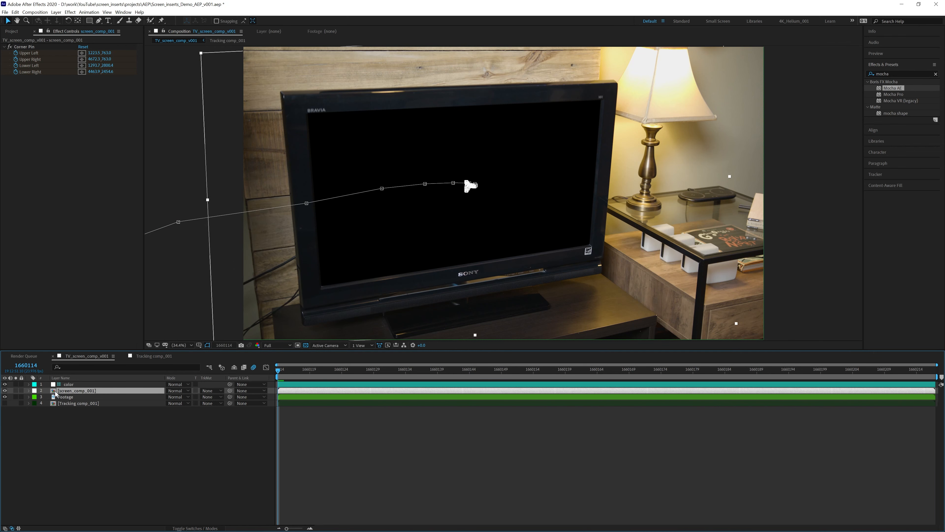
- Add TV_screenElement_v001.mov into screen_comp_001 above Black Solid 2, then play a preview
double_click(56, 390)
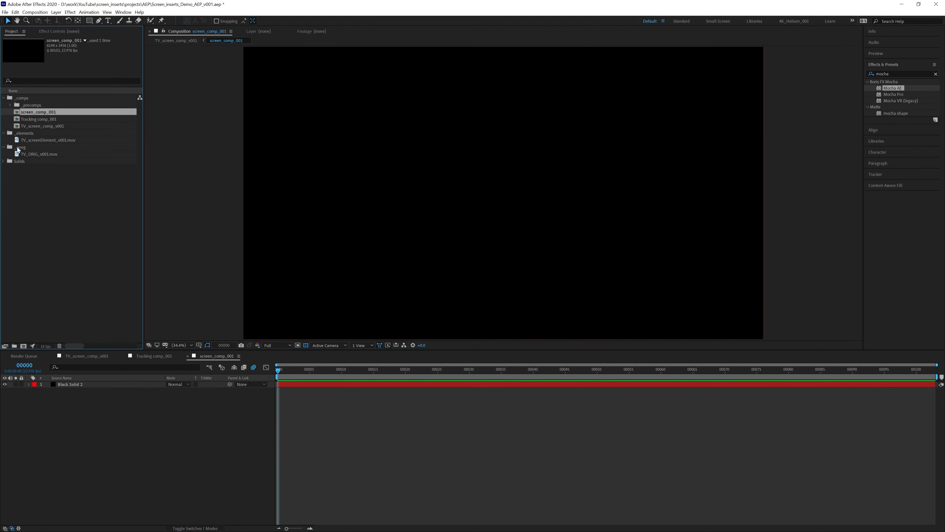
left_click_drag(17, 139, 80, 381)
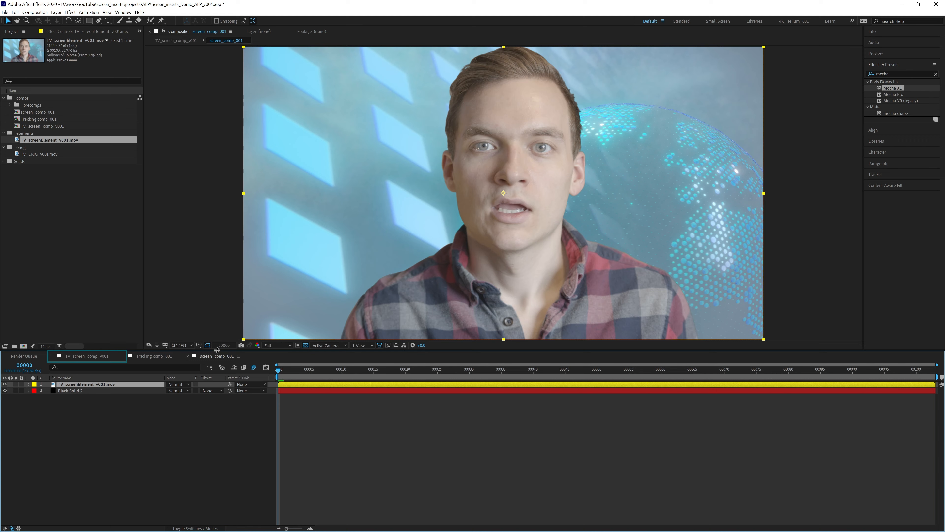
key("space")
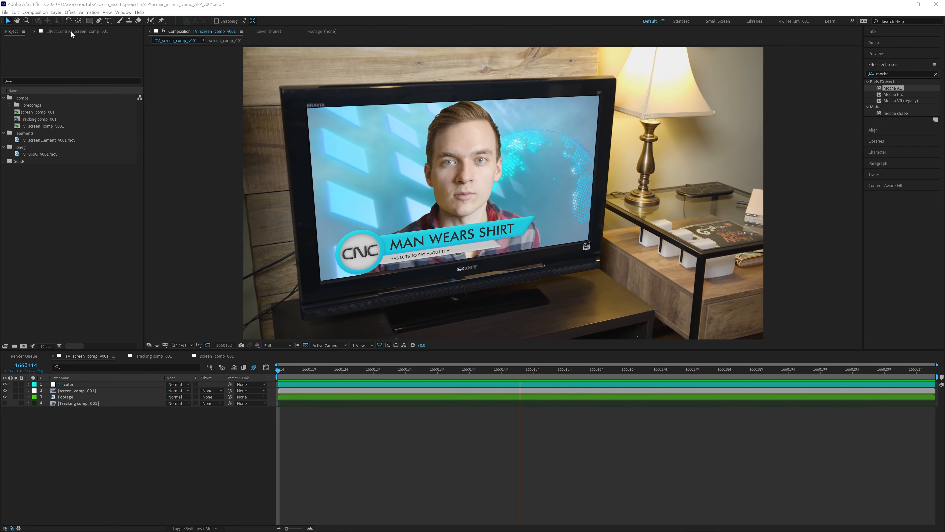
- Search Effects & Presets for 'levels' and apply Levels to the screen_comp_001 layer
left_click(71, 31)
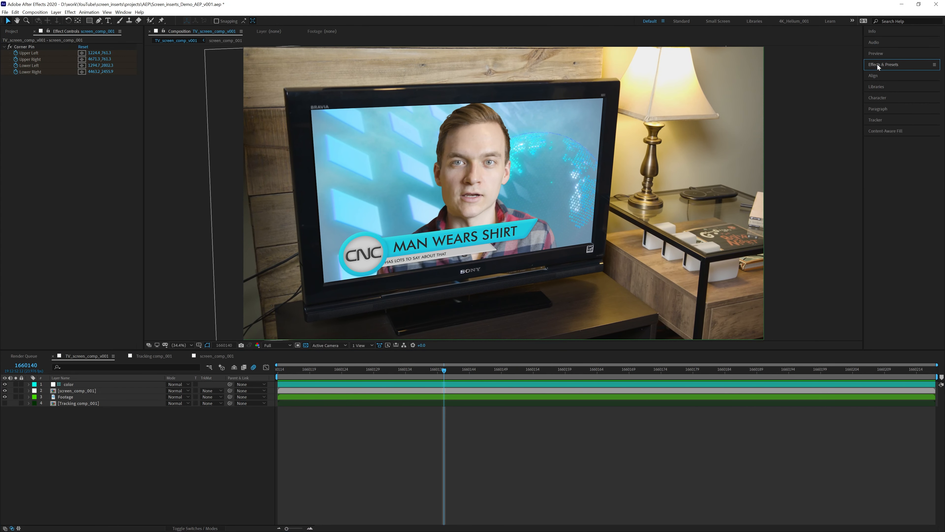
left_click(877, 65)
left_click_drag(891, 74, 834, 74)
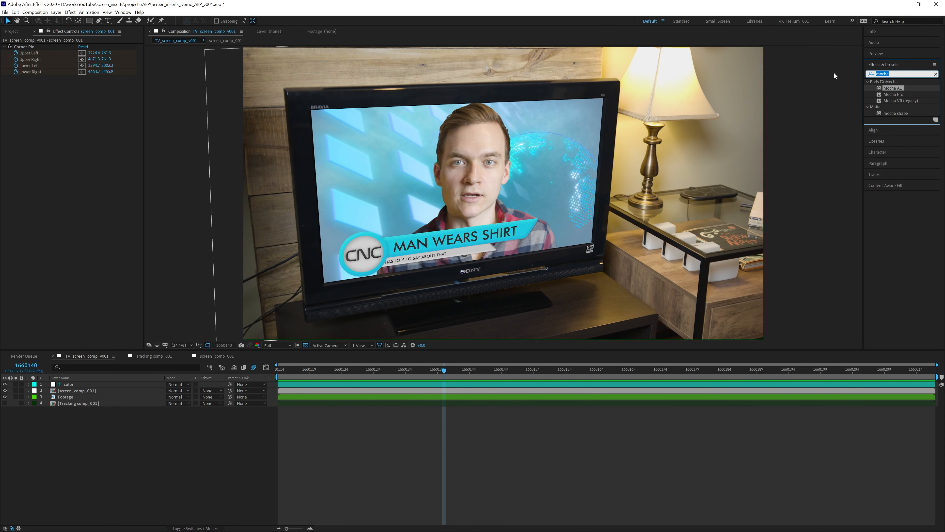
type("levels")
left_click_drag(896, 138, 77, 179)
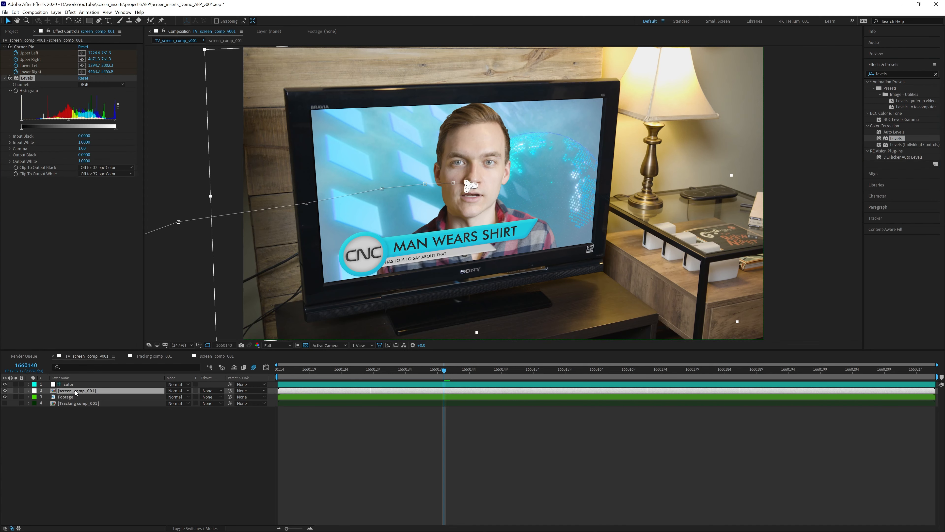
- Show only the red channel and zoom in on the CNC logo and SONY badge
left_click(257, 345)
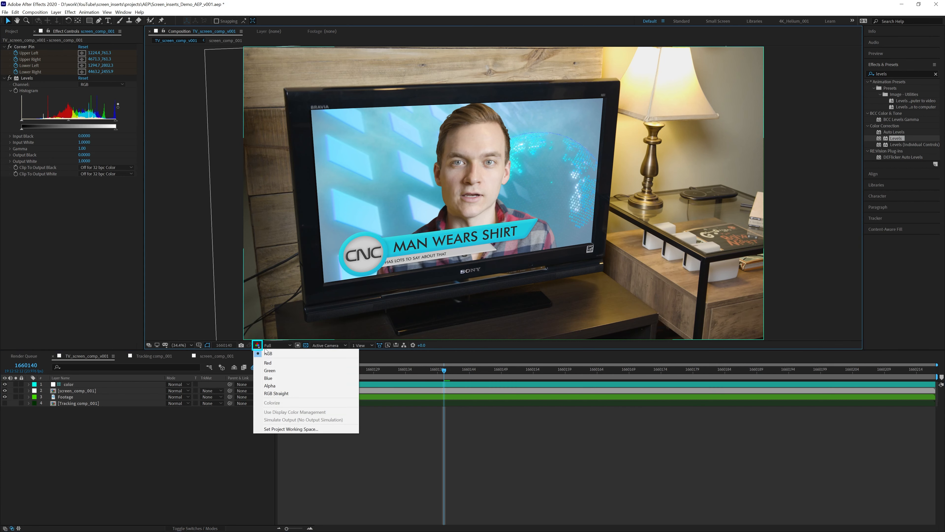
left_click(268, 363)
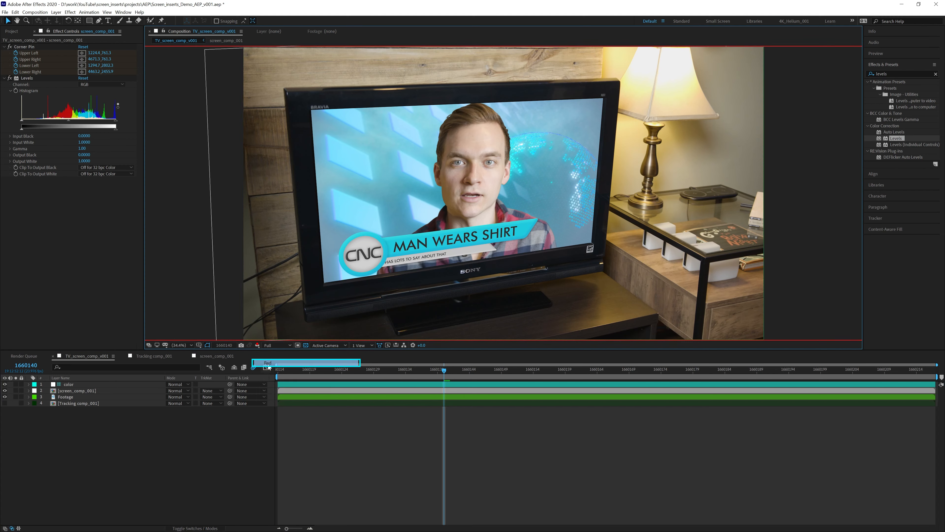
scroll(348, 191, "up", 2)
key("space")
left_click_drag(322, 191, 468, 130)
left_click_drag(355, 268, 417, 214)
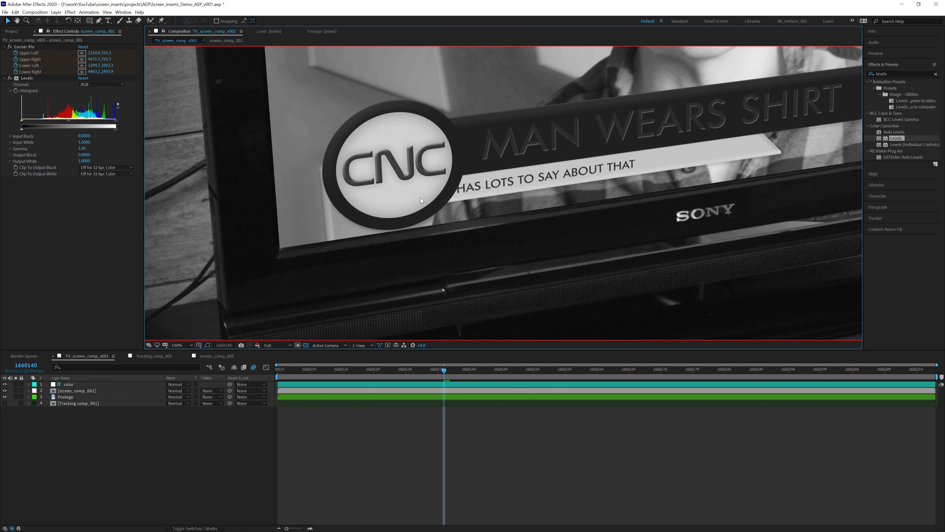
key("space")
left_click_drag(628, 132, 465, 206)
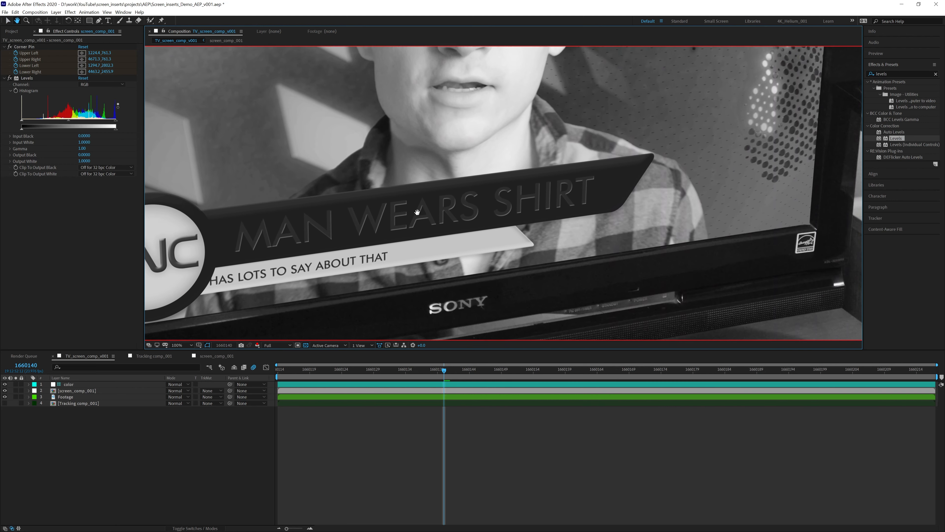
- Zoom out and pan to recenter the view on the TV screen, stand and lamp
scroll(463, 204, "down", 2)
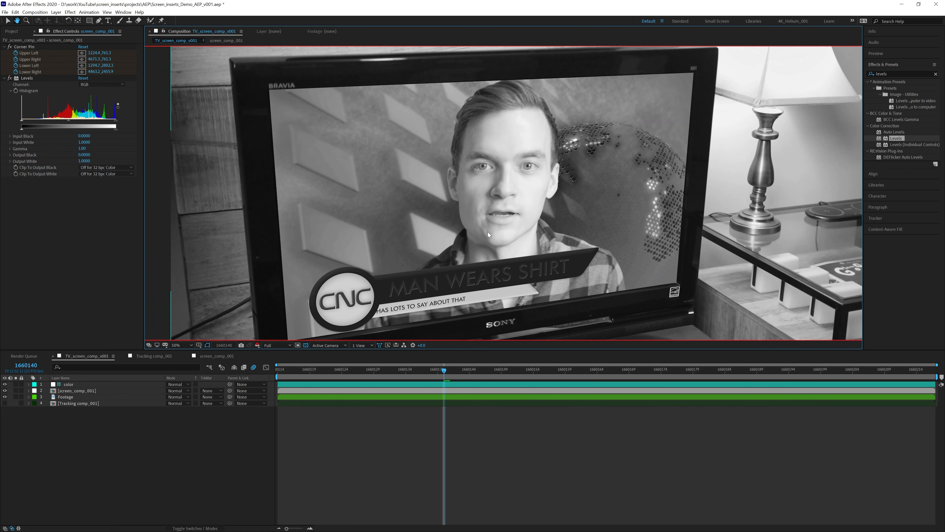
scroll(487, 232, "down", 2)
key("space")
left_click_drag(476, 244, 404, 237)
scroll(404, 237, "up", 2)
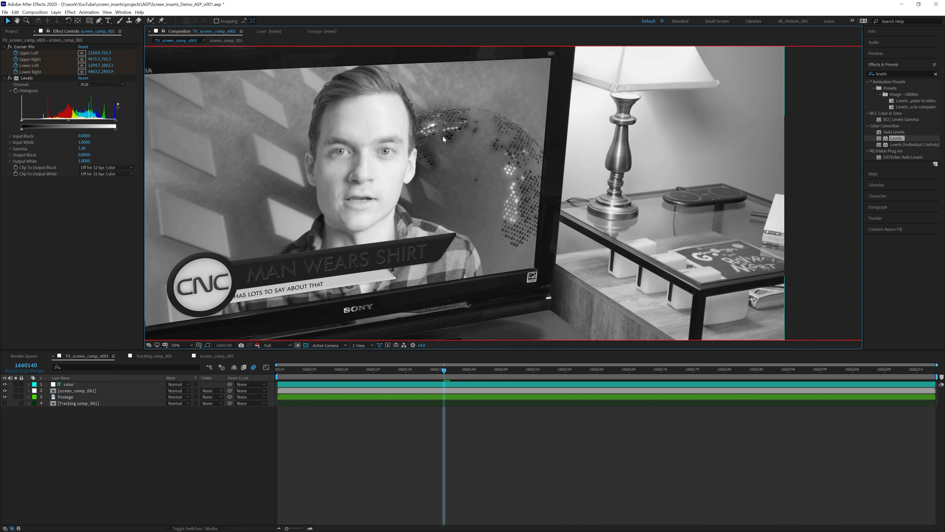
key("space")
left_click_drag(362, 267, 492, 210)
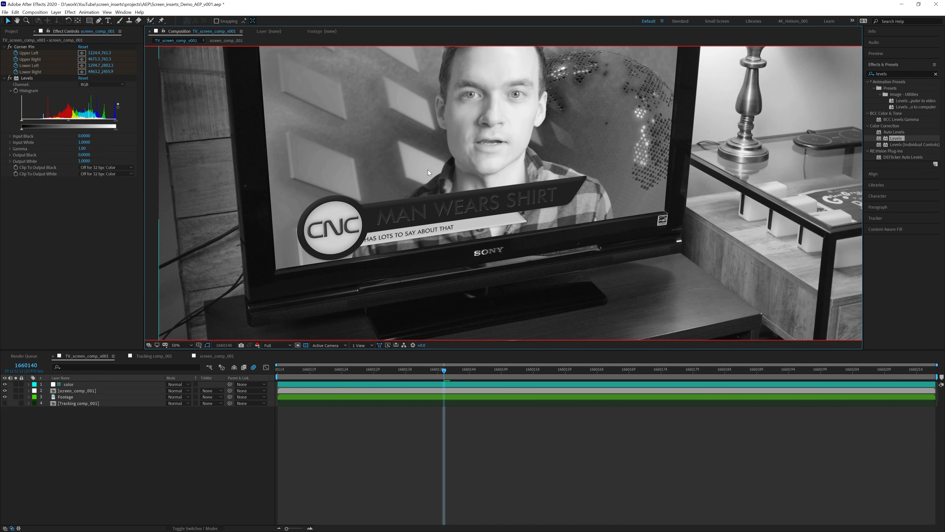
key("space")
left_click_drag(456, 159, 405, 204)
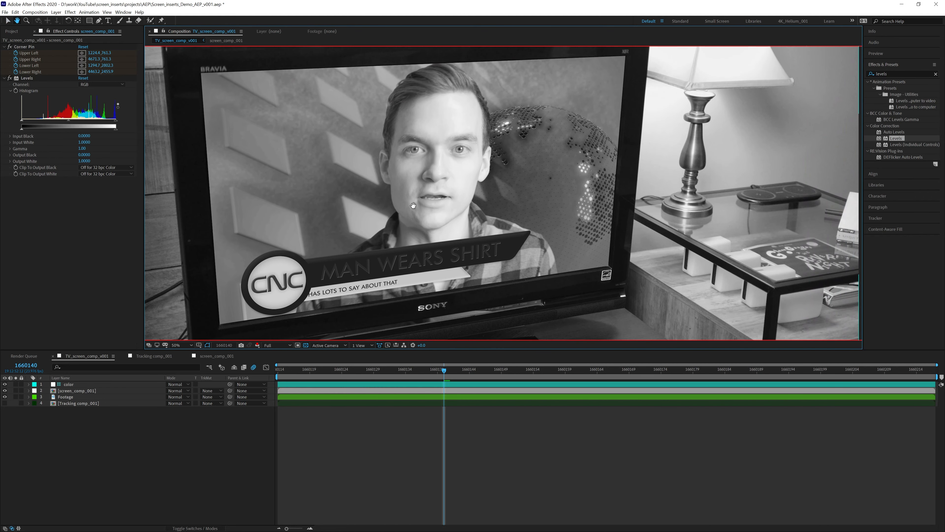
- Set the Levels channel to Red and raise Red Output Black to 0.0392
left_click(99, 84)
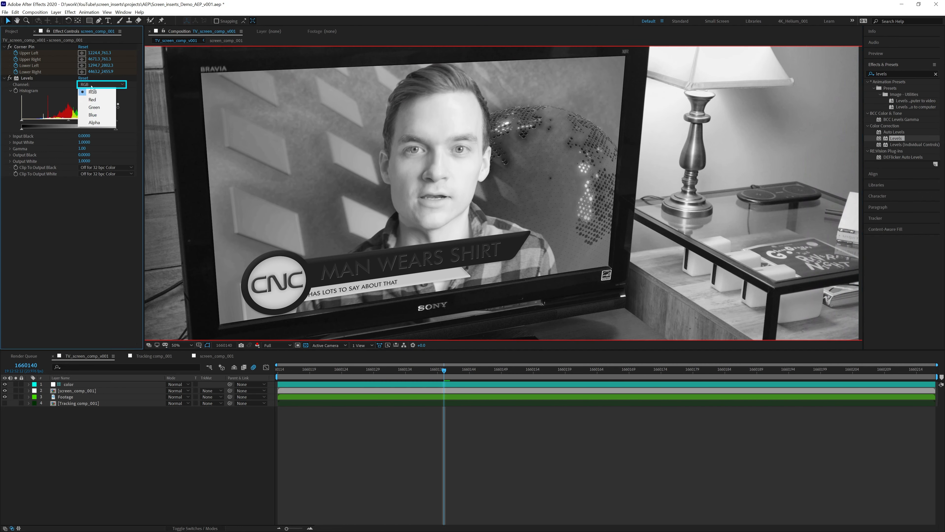
left_click(93, 100)
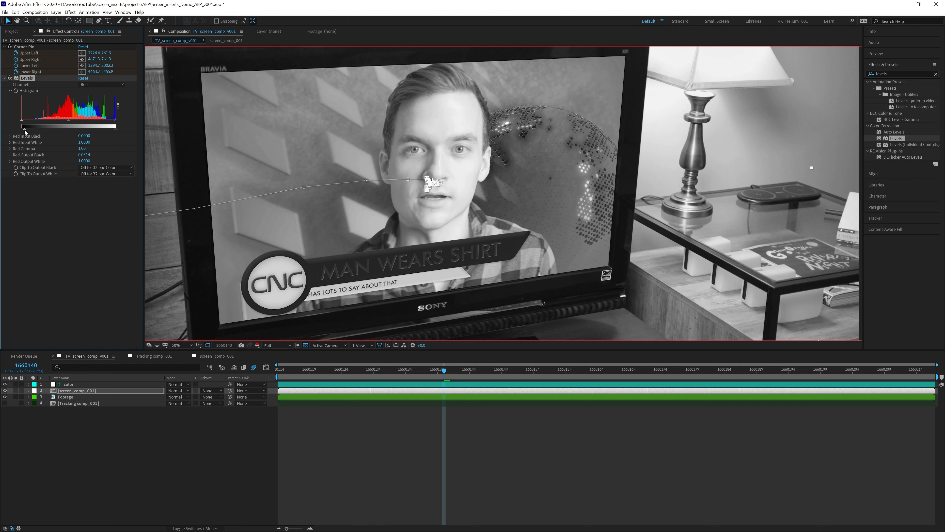
left_click_drag(25, 129, 26, 129)
key("comma")
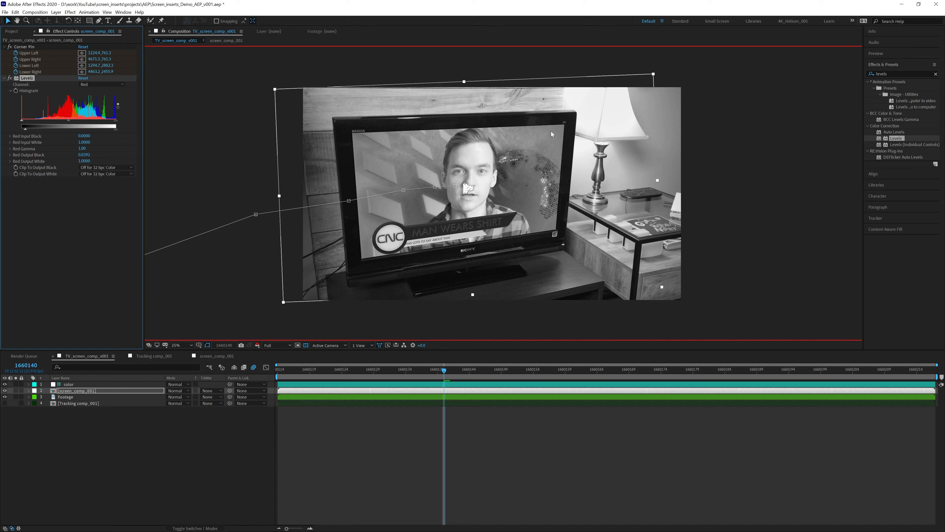
- View the green channel and lower Levels Green Output White to 0.9098
left_click(258, 345)
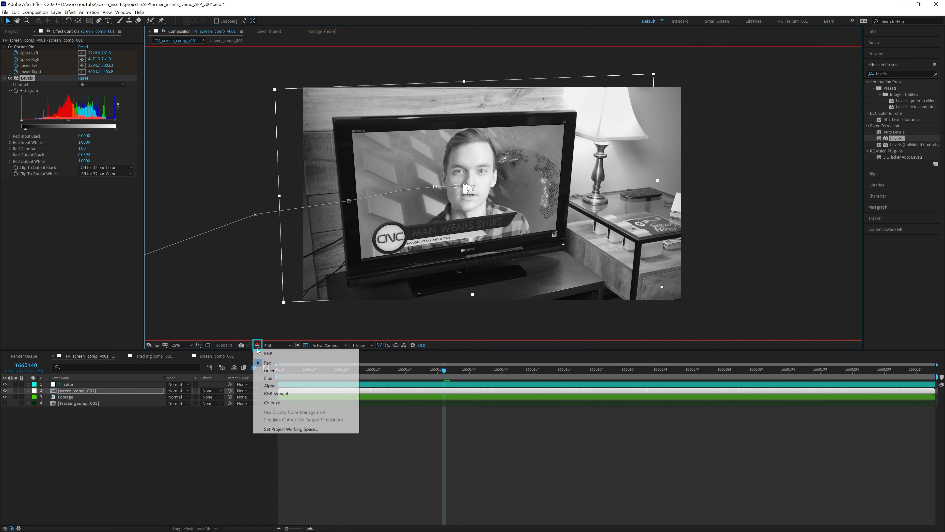
left_click(270, 370)
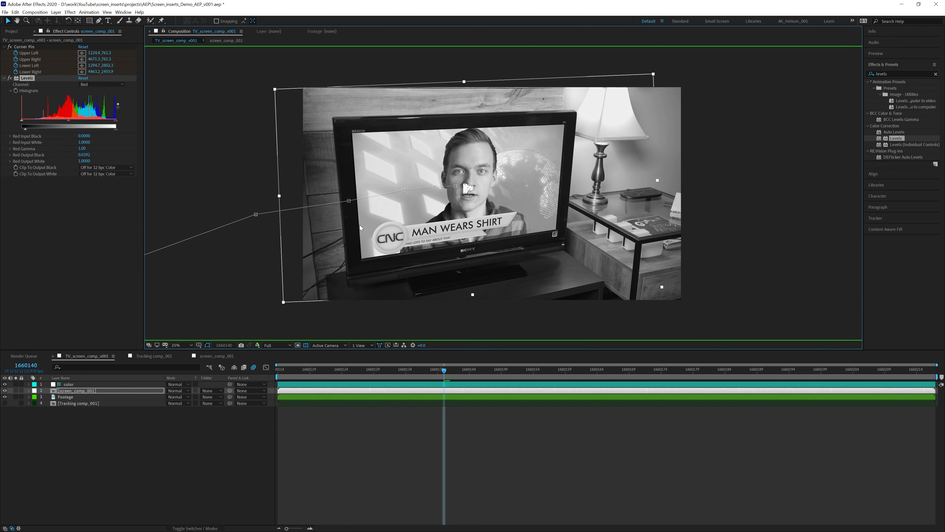
left_click(100, 84)
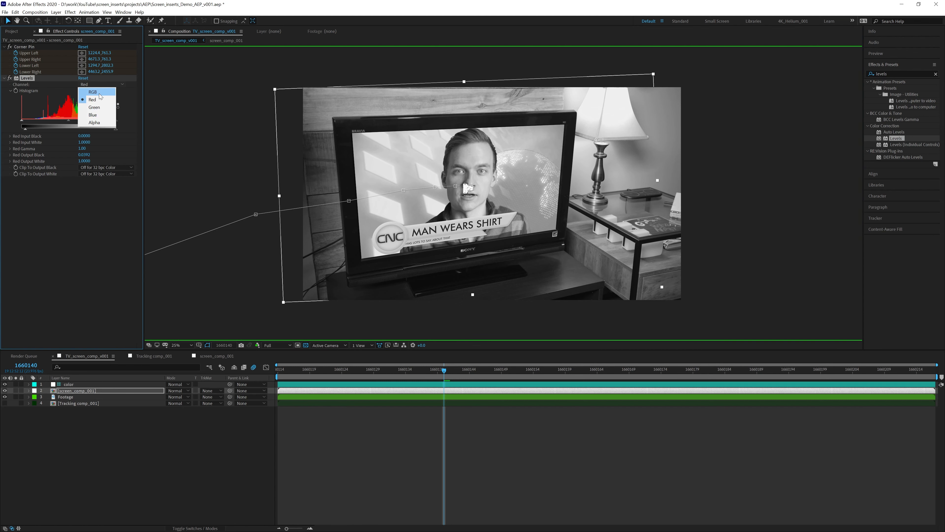
left_click(97, 107)
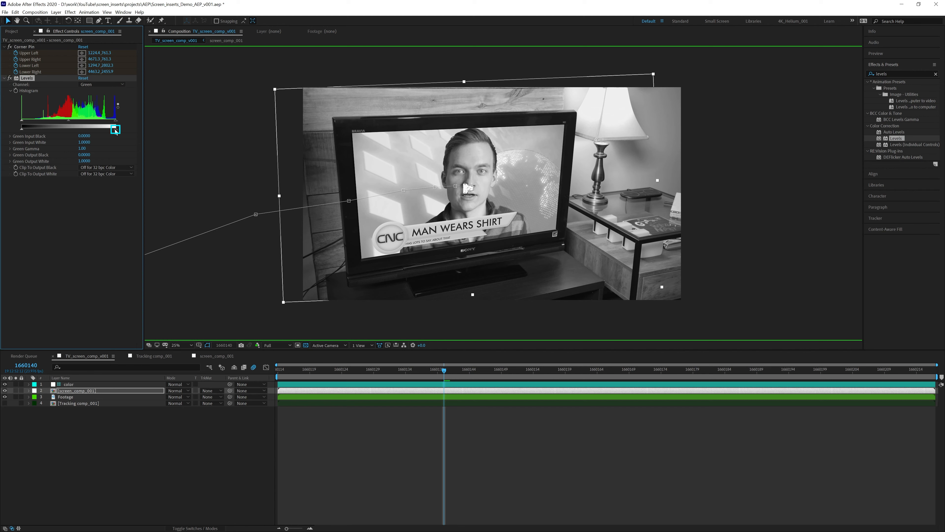
left_click_drag(114, 128, 105, 130)
- Set Blue Output Black to 0.1098 and Blue Output White to 0.8549, then return to full-color view
left_click(258, 345)
left_click(265, 377)
left_click(101, 85)
left_click(91, 116)
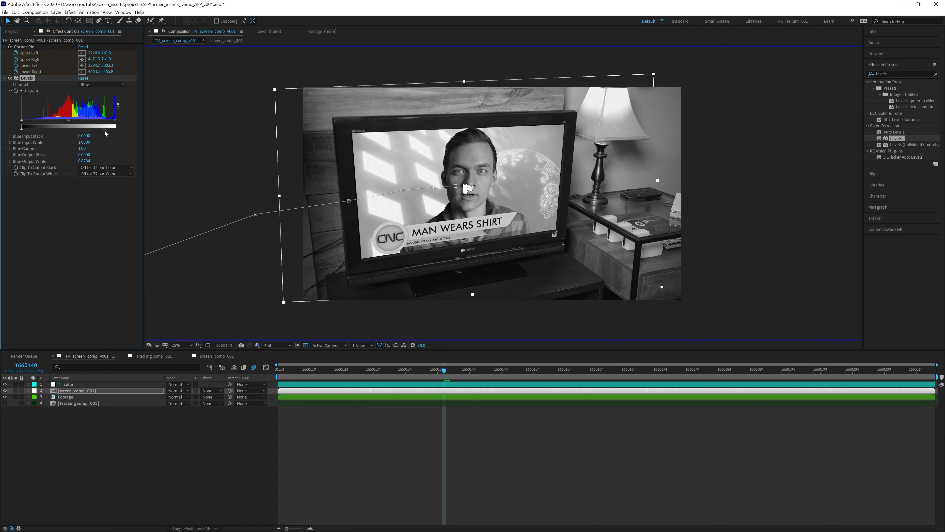
left_click_drag(22, 128, 30, 129)
left_click_drag(105, 129, 103, 129)
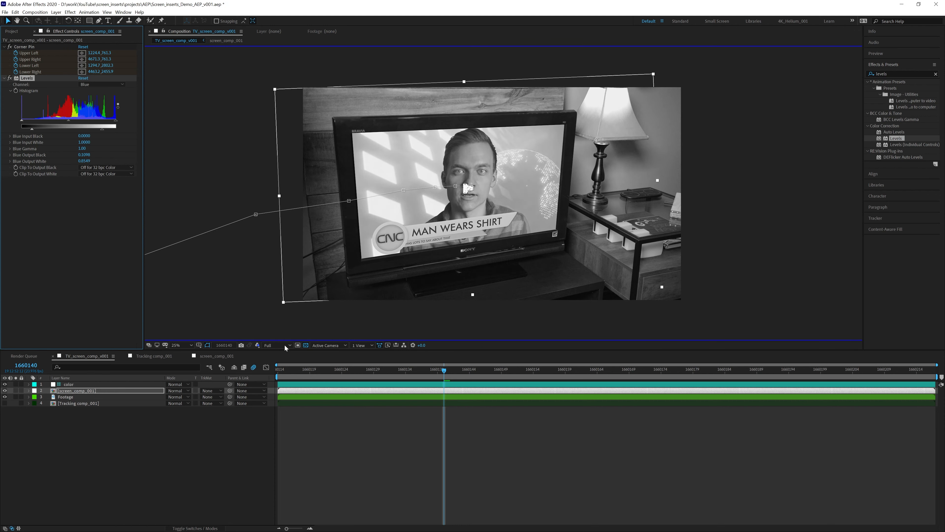
left_click(258, 345)
left_click(264, 353)
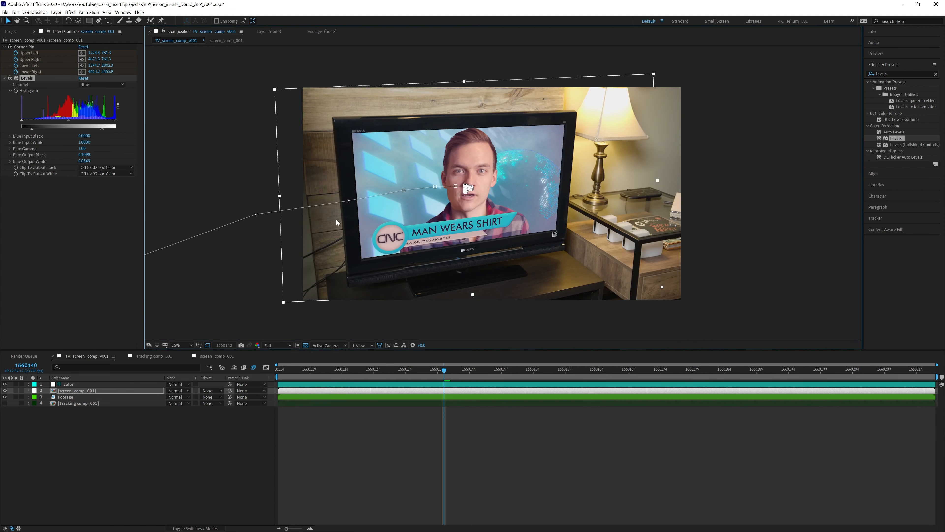
- Deselect the screen layer, zoom in, and switch the Levels channel to Red
left_click(228, 277)
scroll(249, 264, "up", 2)
left_click_drag(382, 180, 422, 188)
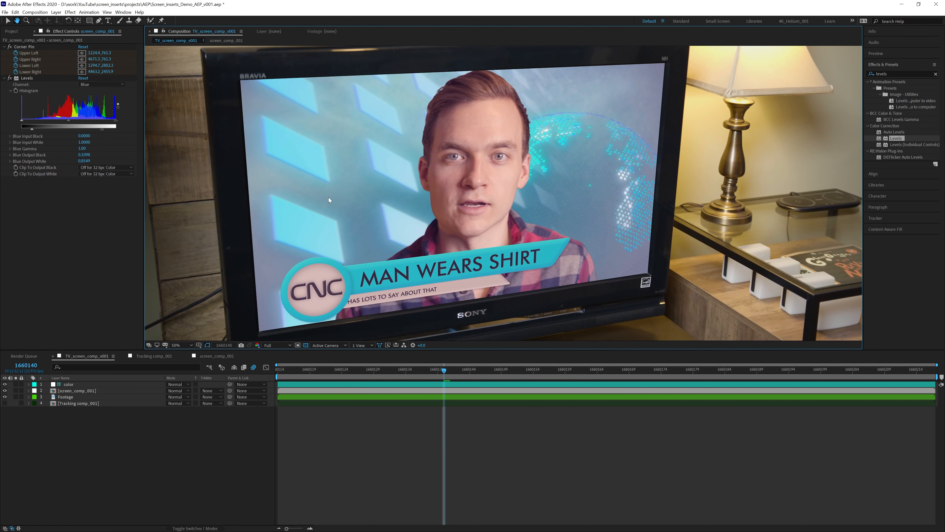
left_click(105, 84)
left_click(98, 100)
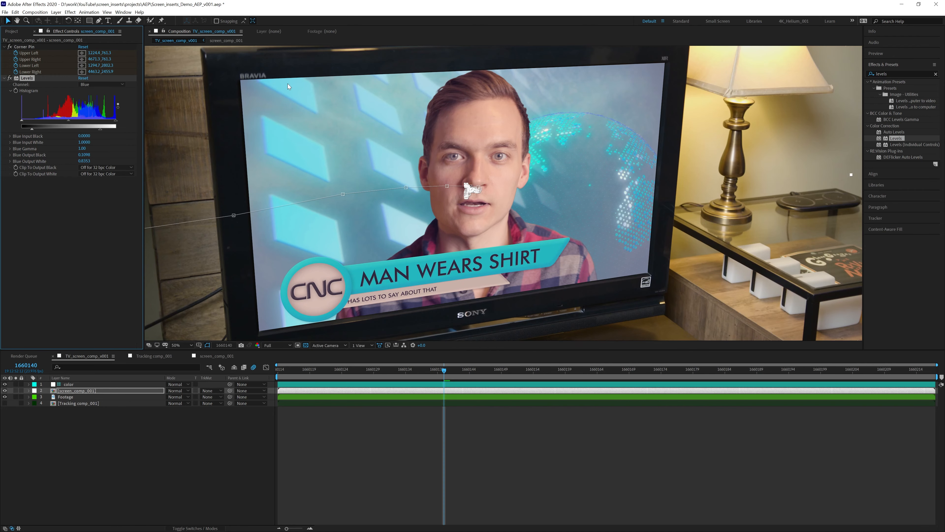
- Zoom and pan across the TV to inspect the BRAVIA corner and CNC lower third
left_click_drag(272, 110, 314, 216)
scroll(275, 188, "up", 1)
left_click_drag(269, 174, 444, 167)
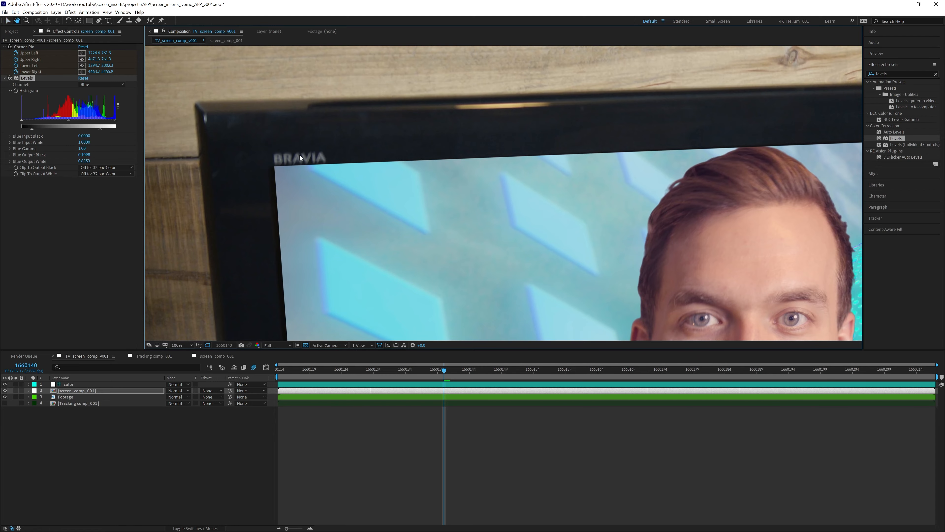
scroll(288, 157, "down", 1)
left_click_drag(401, 202, 297, 92)
left_click_drag(341, 237, 274, 129)
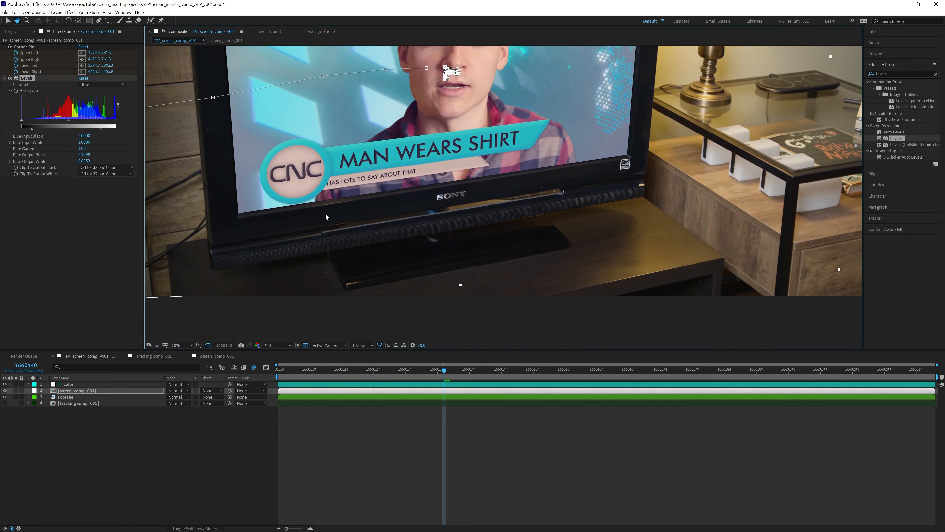
scroll(325, 214, "up", 1)
left_click_drag(299, 195, 603, 239)
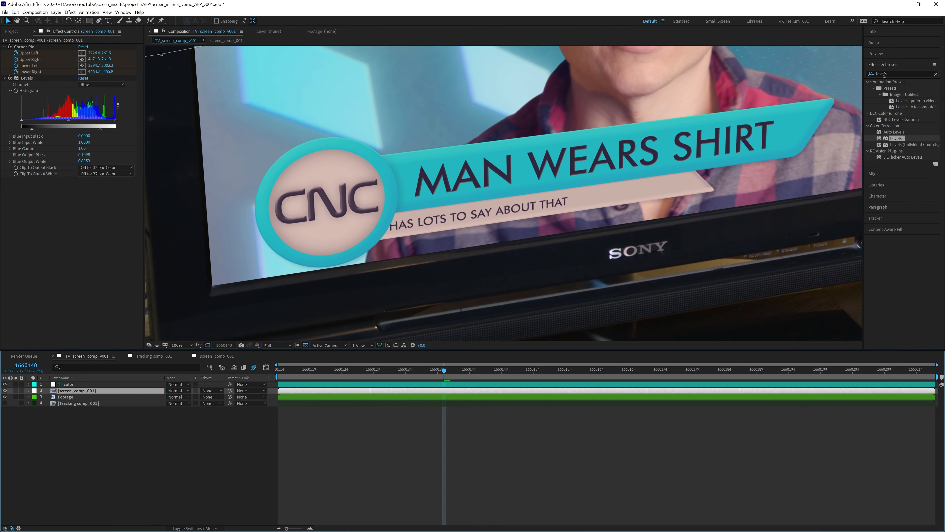
- Apply Gaussian Blur to the screen layer with Blurriness 7
double_click(884, 74)
type("gus")
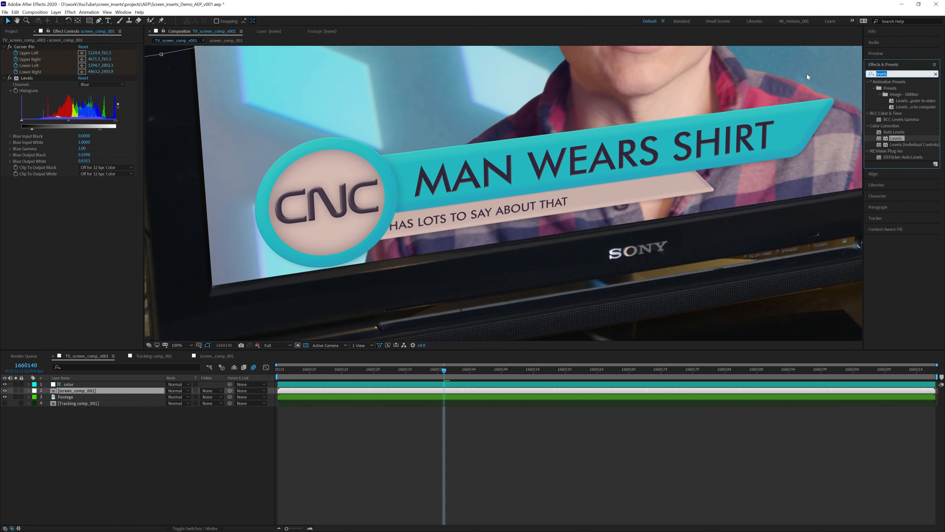
key("BackSpace")
key("BackSpace")
type("aus")
left_click_drag(879, 101, 73, 191)
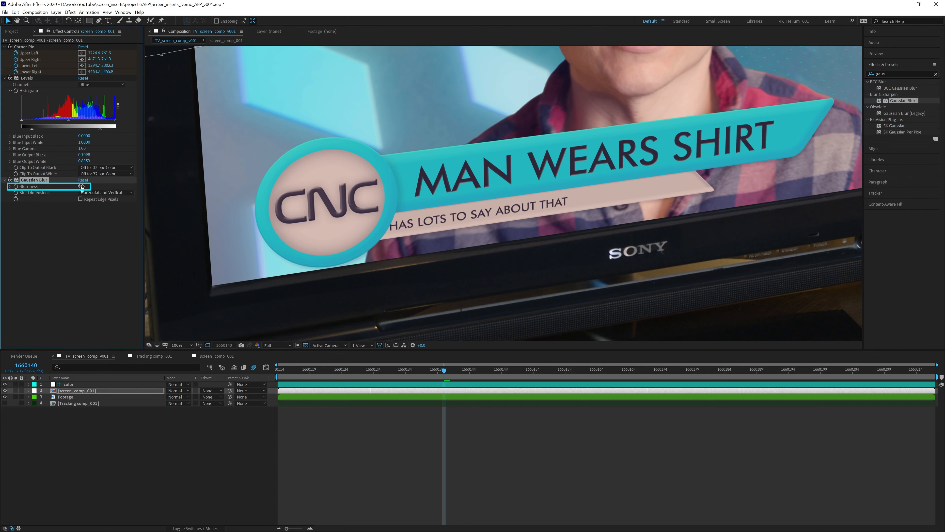
left_click_drag(82, 187, 106, 190)
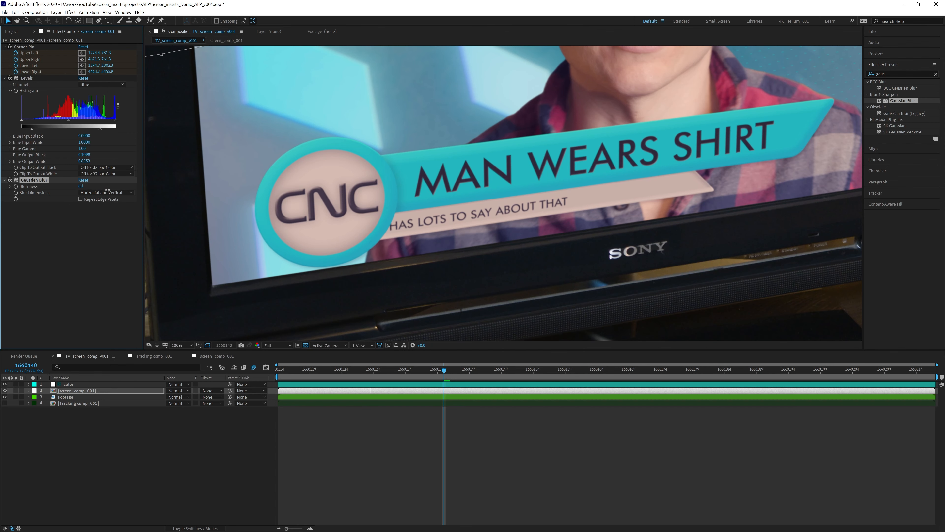
left_click(83, 186)
type("7")
key("Return")
- Zoom to 50% and inspect the blurred screen edge at the TV's top-right corner
key("comma")
left_click_drag(401, 144, 374, 255)
key("period")
left_click_drag(285, 163, 248, 199)
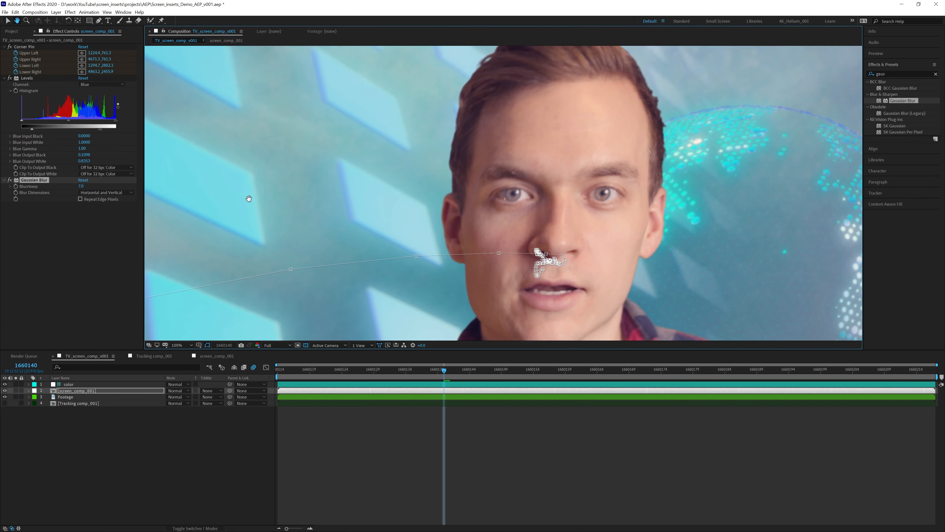
left_click_drag(587, 86, 432, 205)
left_click_drag(784, 133, 584, 177)
key("period")
left_click_drag(633, 154, 540, 196)
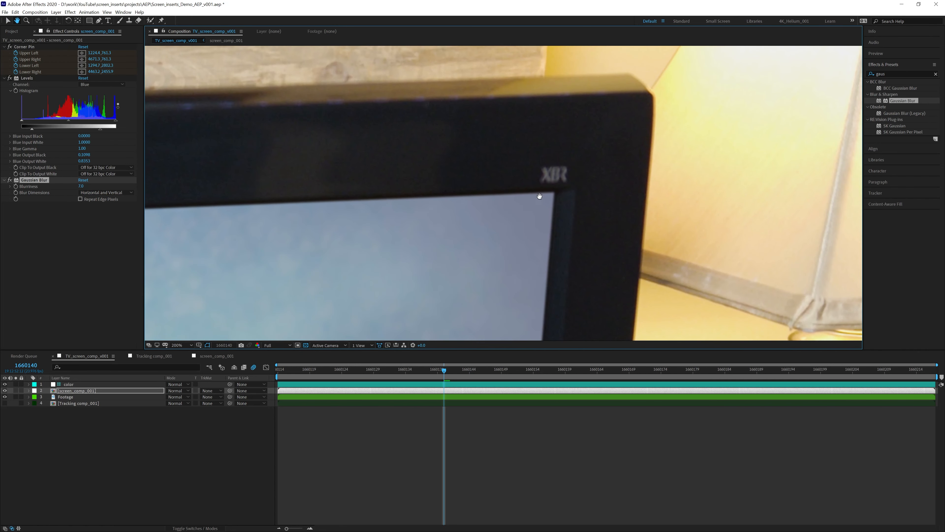
key("v")
- Pan to the TV's bottom-right corner and top edge, then zoom back out
key("h")
left_click_drag(584, 296, 561, 71)
left_click_drag(513, 277, 500, 82)
left_click_drag(503, 261, 519, 67)
left_click_drag(510, 302, 510, 229)
scroll(480, 247, "down", 3)
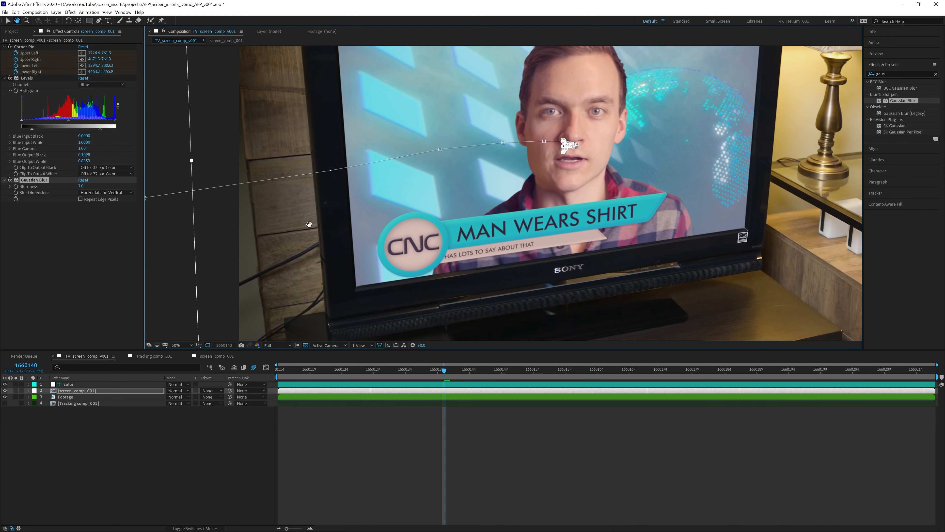
left_click_drag(334, 205, 297, 237)
left_click_drag(331, 122, 307, 196)
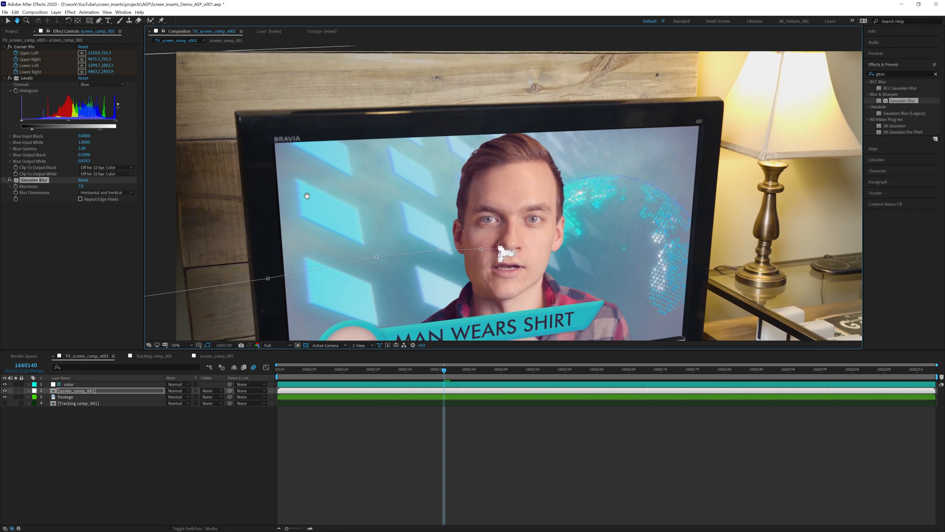
key("v")
scroll(547, 192, "down", 1)
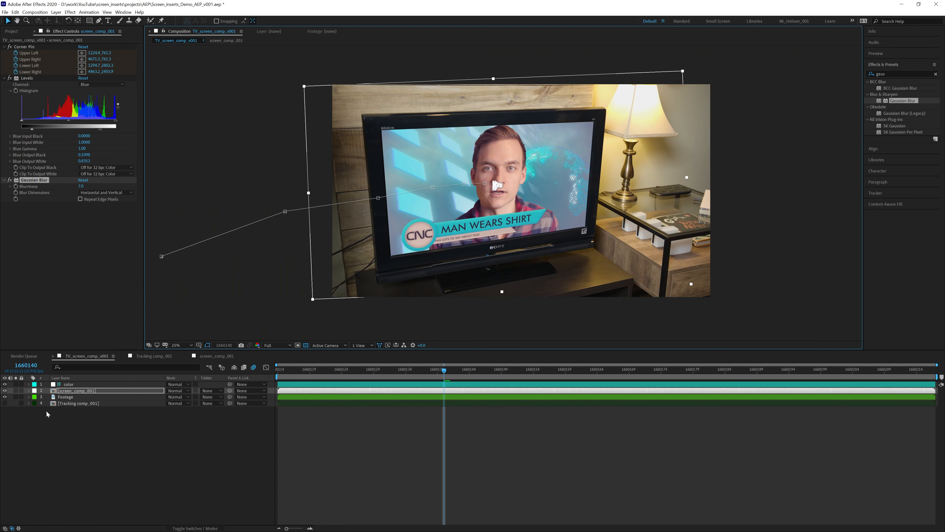
- Start a new comp-sized solid via Layer > New > Solid
left_click(56, 12)
mouse_move(65, 21)
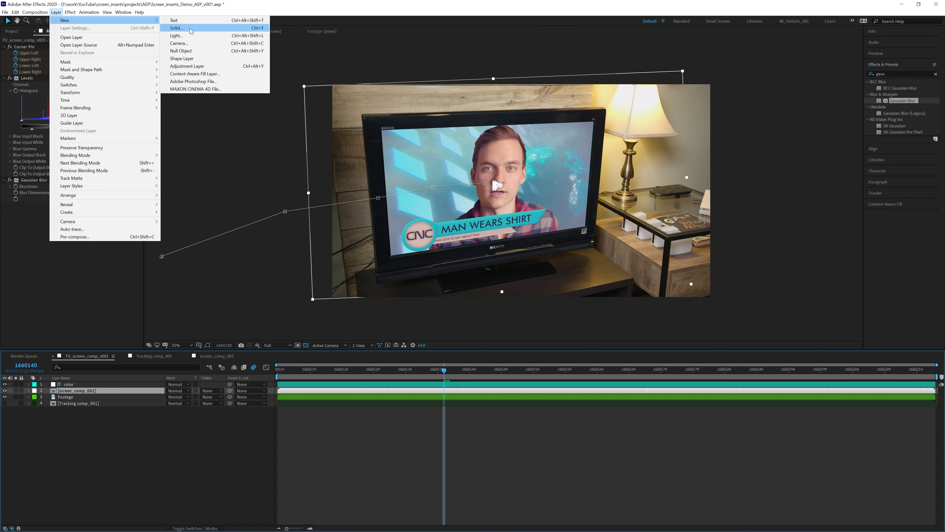
left_click(172, 28)
left_click(474, 262)
- Create the black solid and rename its layer 'ramp'
left_click(498, 306)
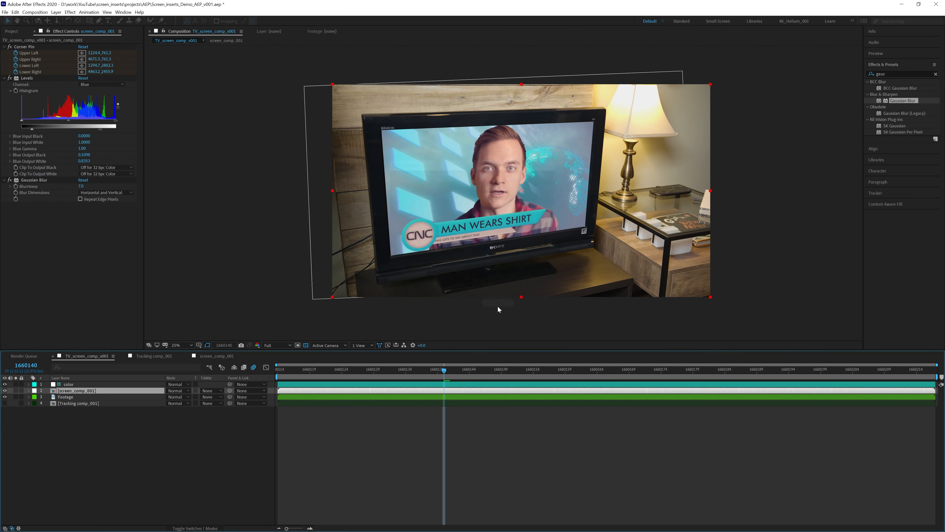
key("Return")
type("ramp")
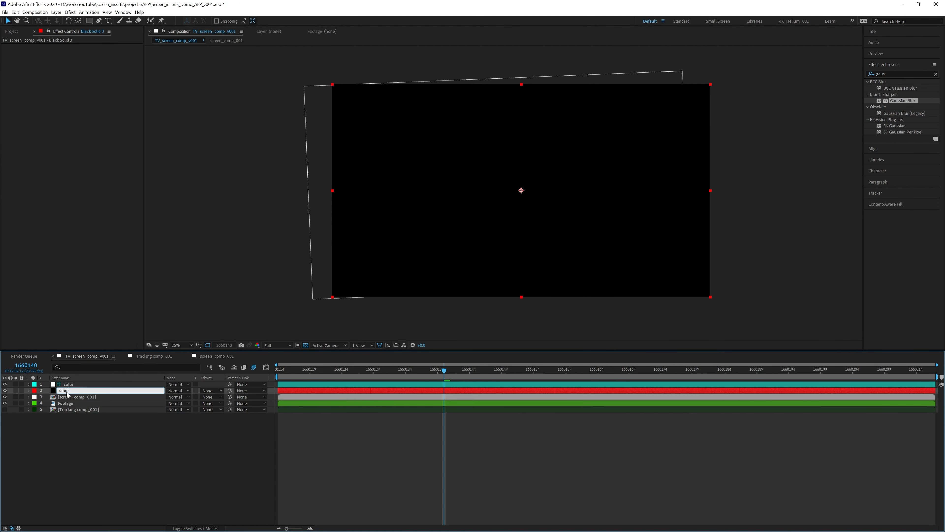
key("Return")
- Apply Gradient Ramp to ramp, with end at lower right and start near top-left
double_click(895, 75)
type("ra")
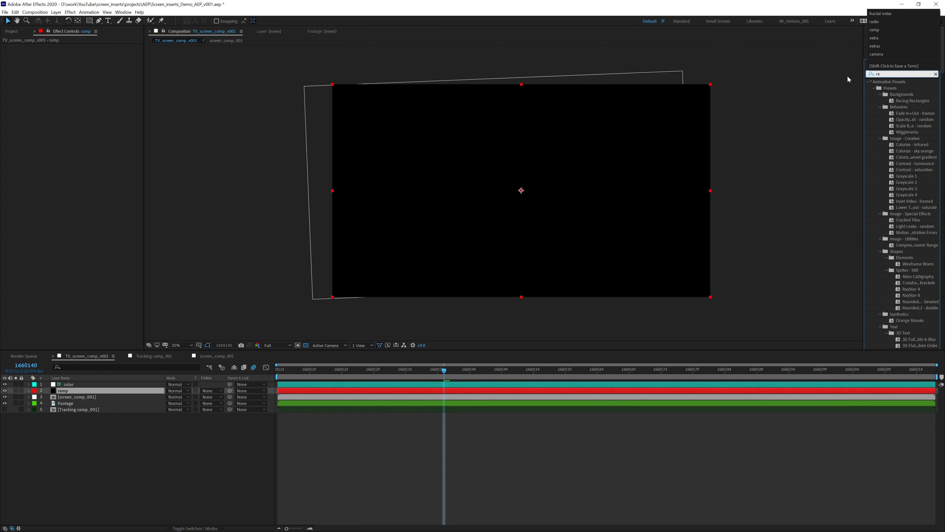
type("mp")
left_click_drag(903, 88, 69, 390)
left_click(82, 66)
left_click(712, 298)
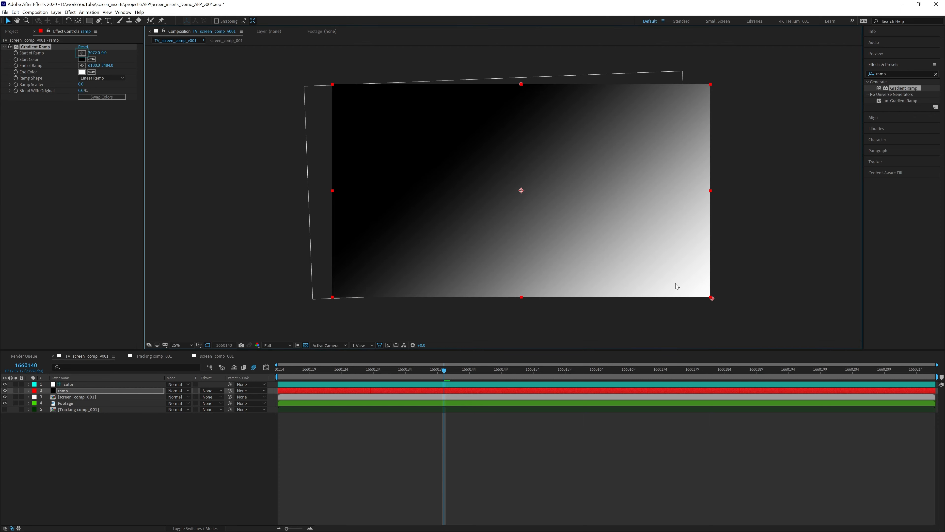
left_click(82, 53)
left_click(330, 83)
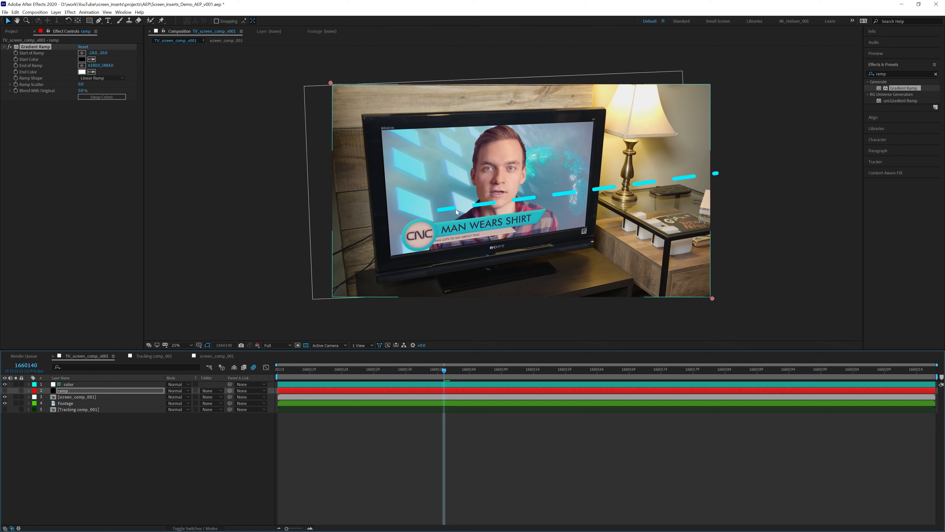
- Move the gradient start to left-middle and end to right-middle, then put ramp at the bottom
left_click(5, 391)
left_click_drag(331, 84, 329, 200)
left_click_drag(712, 298, 714, 186)
left_click_drag(329, 203, 330, 212)
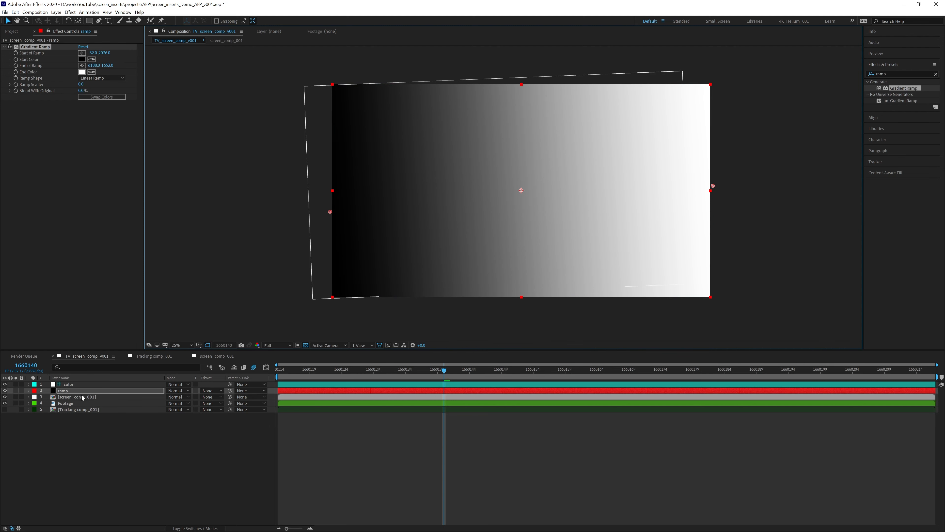
left_click_drag(67, 391, 69, 412)
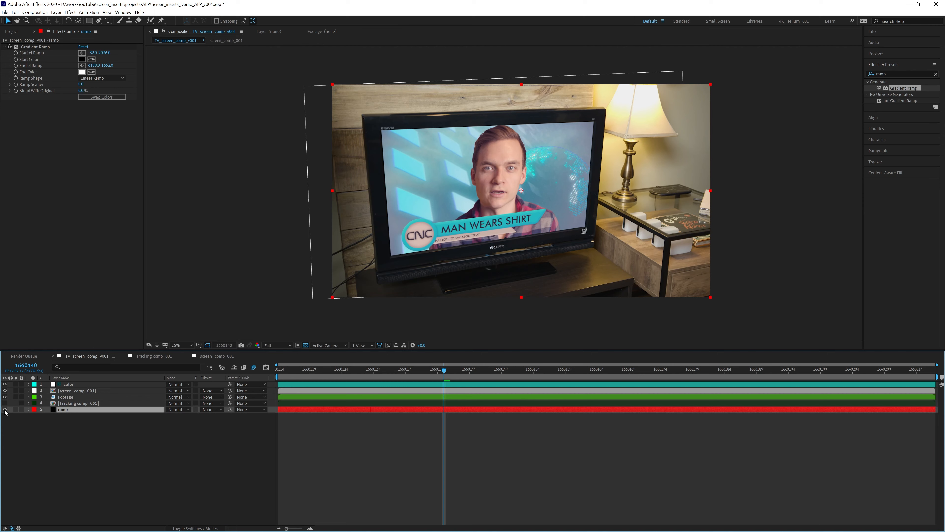
key("period")
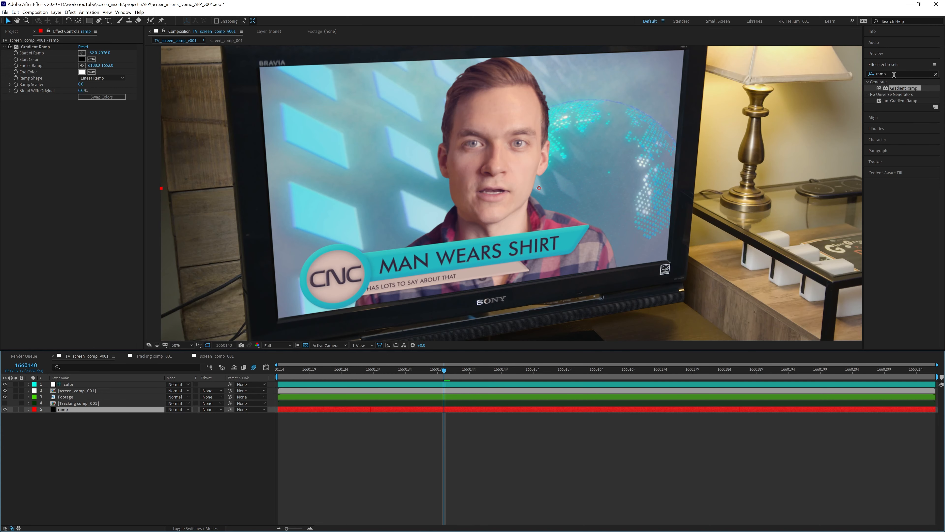
- Apply Camera Lens Blur to screen_comp_001, blur map set to ramp's Effects & Masks
left_click(882, 74)
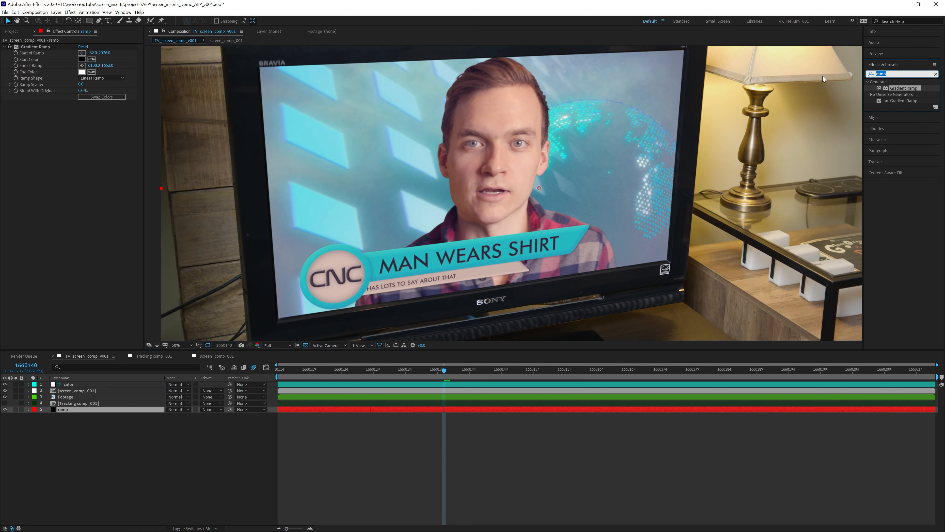
type("camera lens")
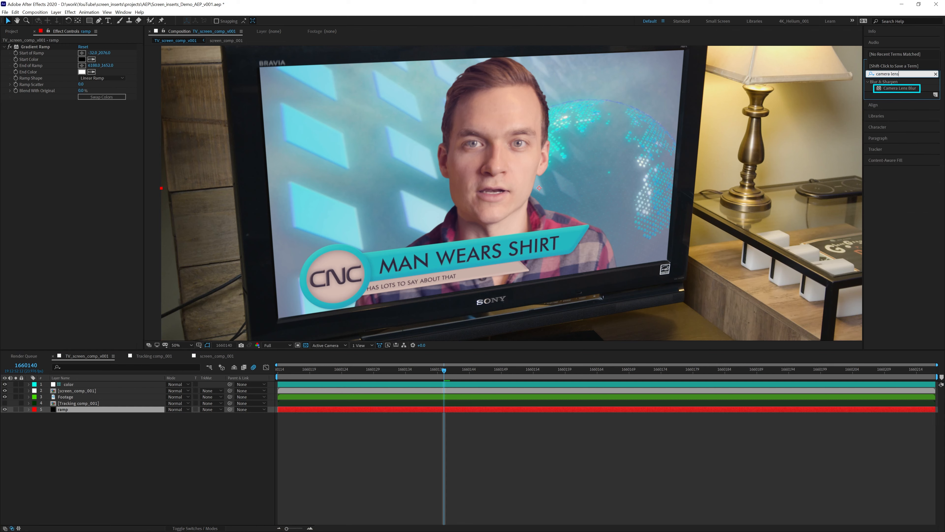
left_click_drag(900, 88, 120, 391)
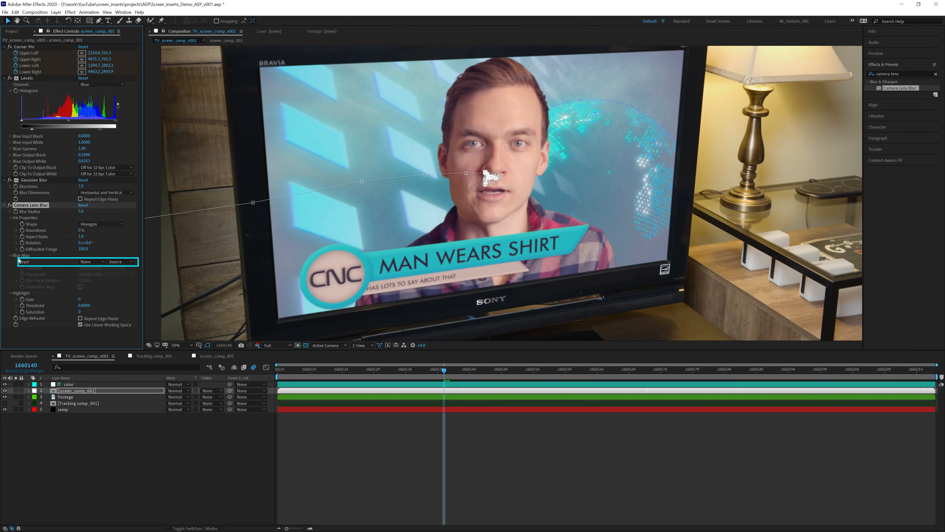
left_click(91, 261)
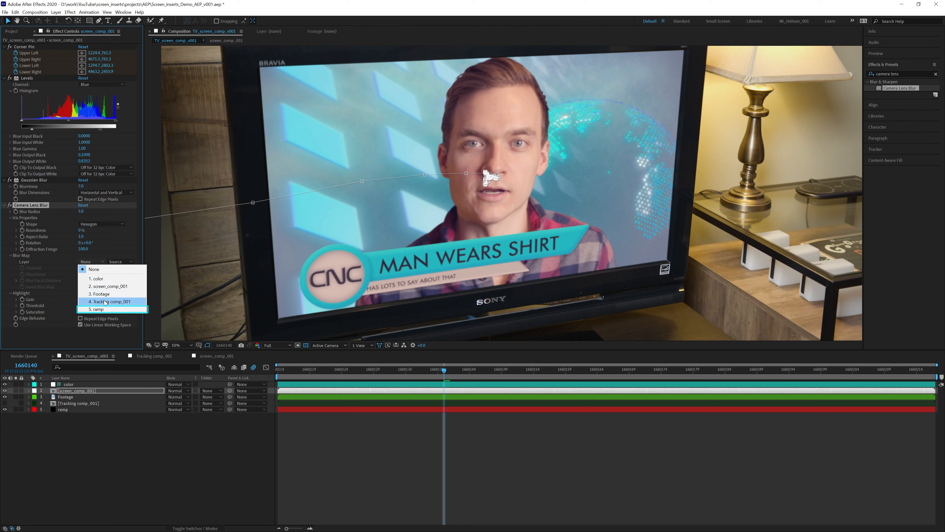
left_click(98, 309)
left_click(127, 262)
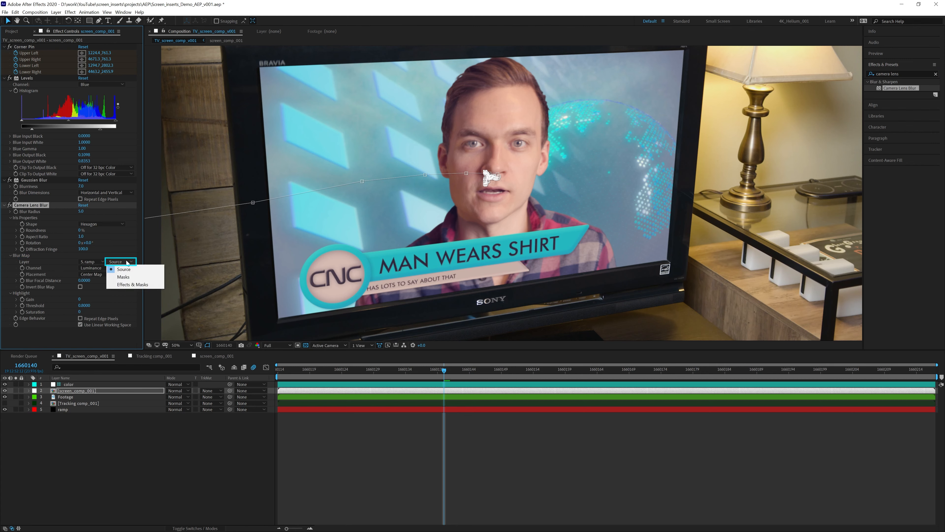
left_click(130, 284)
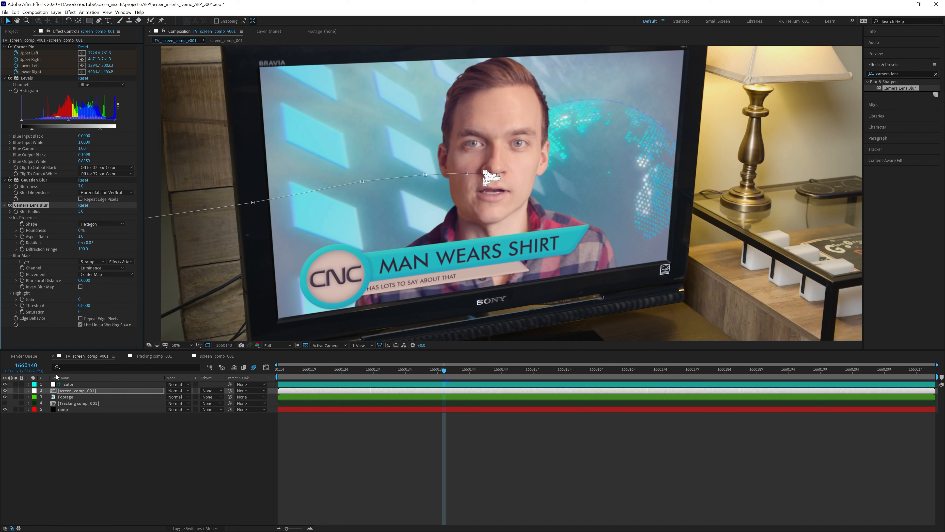
left_click(16, 409)
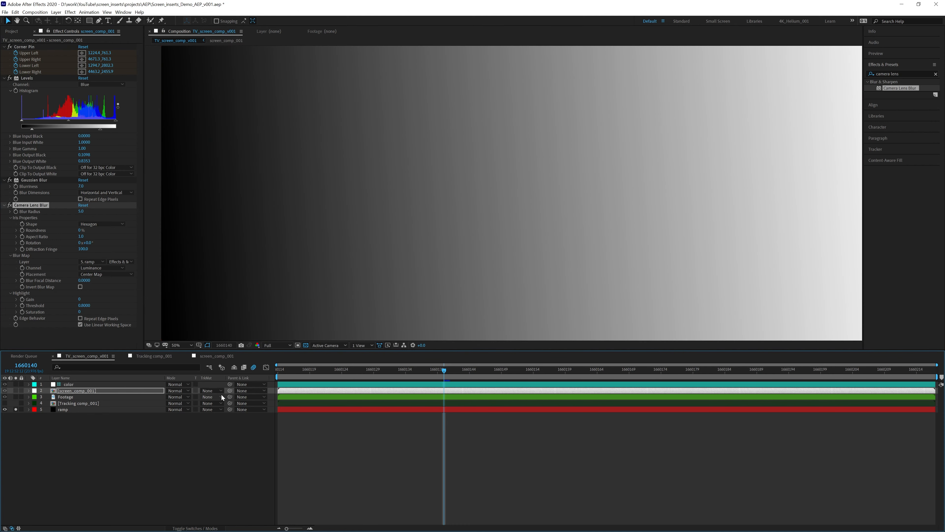
left_click(16, 409)
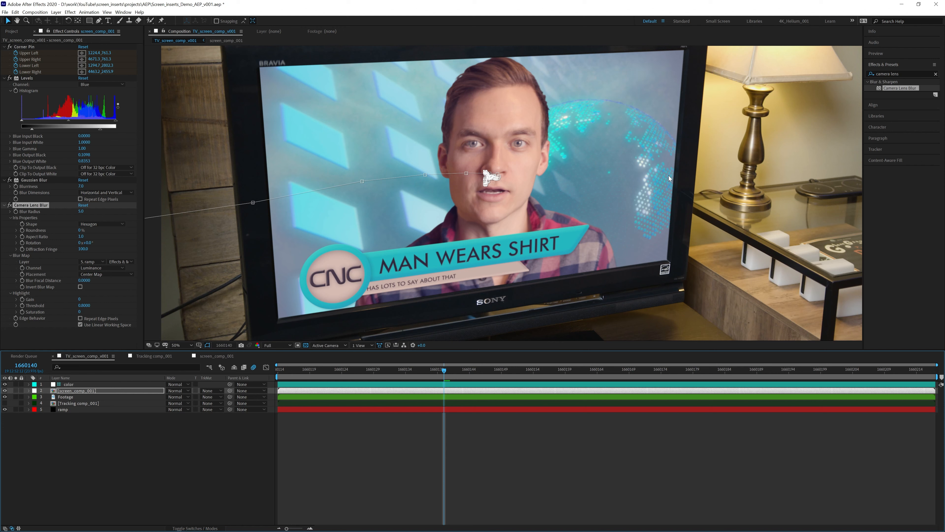
- With the ramp soloed and the Info panel open, set Blur Focal Distance to 0.7
left_click(16, 409)
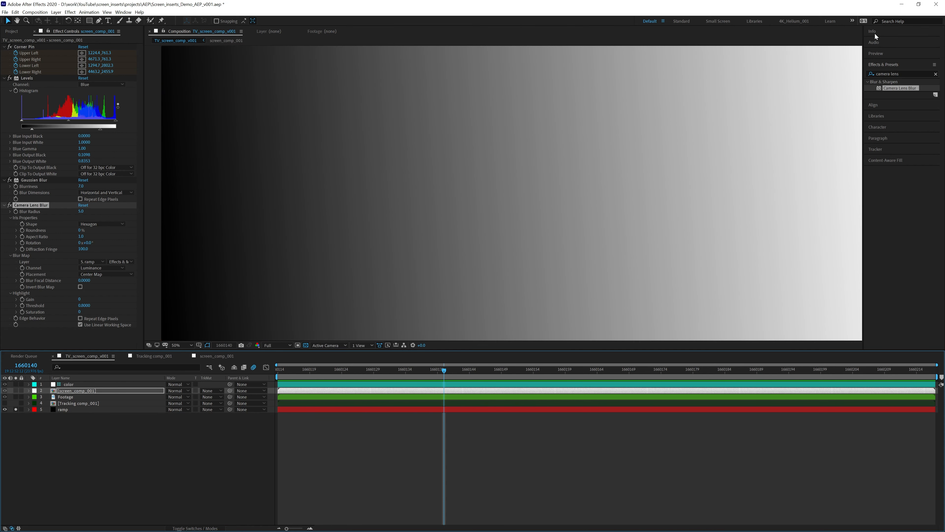
left_click(887, 32)
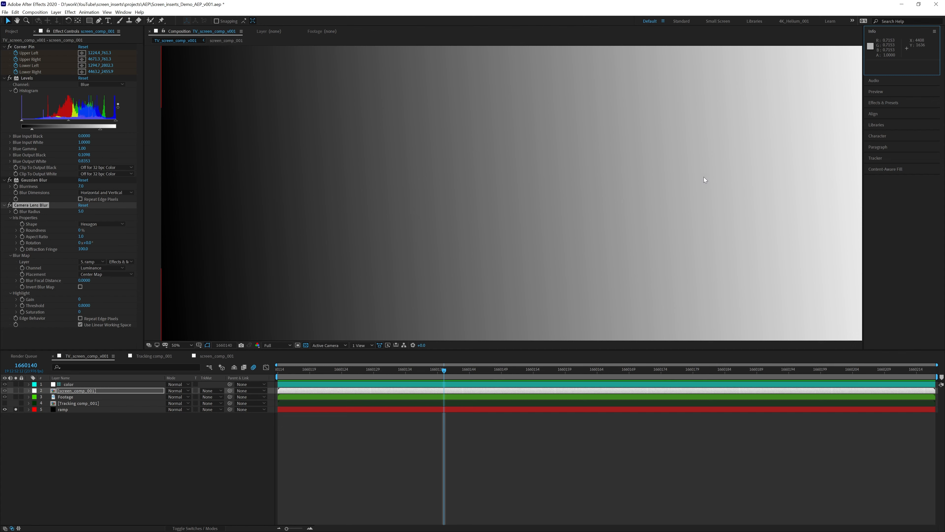
left_click(84, 280)
type("0.7")
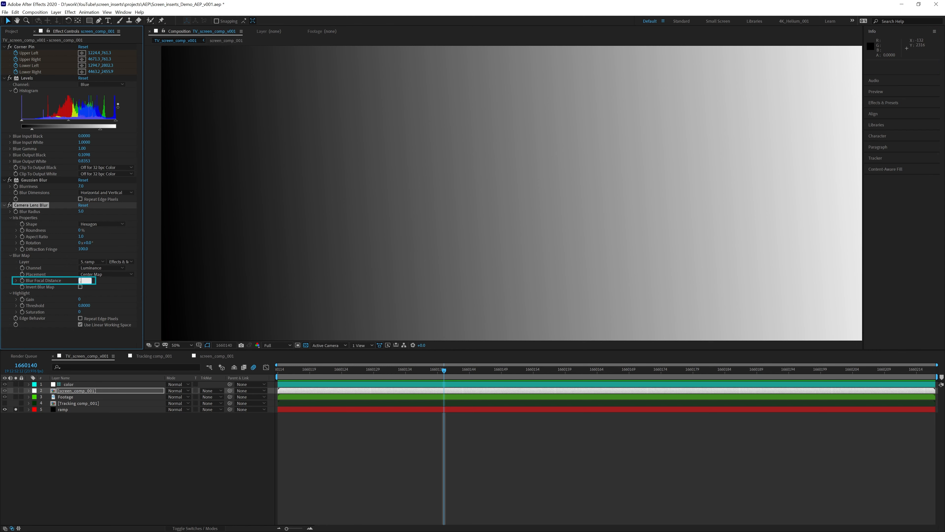
key("Return")
- Unsolo the ramp and set the Camera Lens Blur radius to 15
left_click(16, 409)
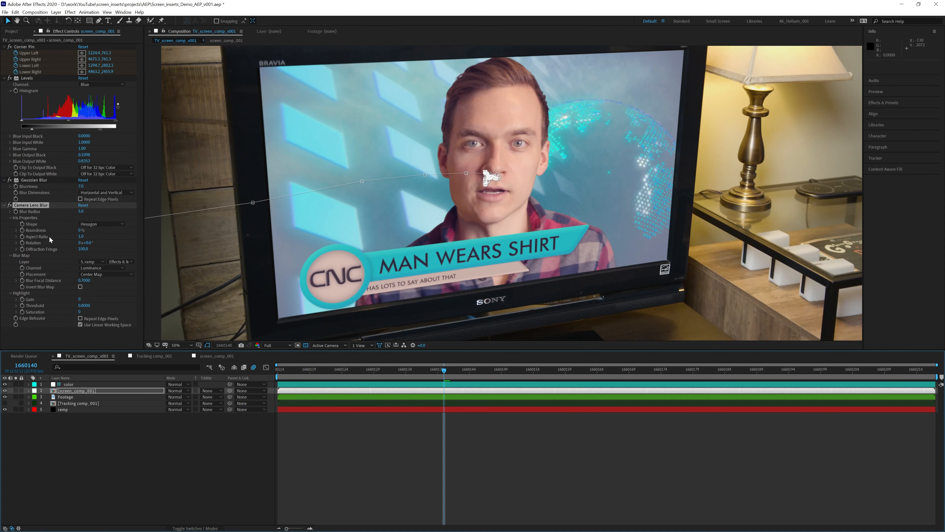
left_click(81, 211)
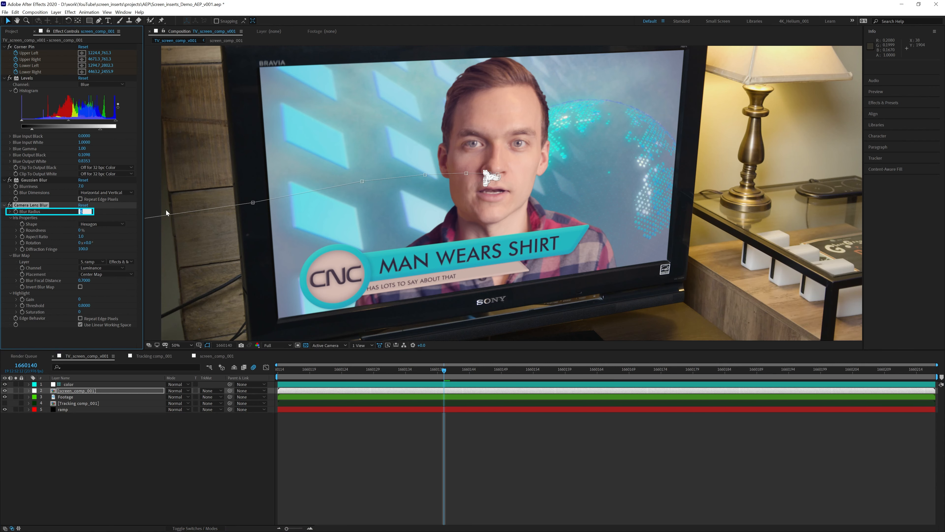
type("15")
key("Return")
- Zoom and pan along the TV's top bezel, right edge and CNC screen to inspect the blur
scroll(316, 120, "up", 3)
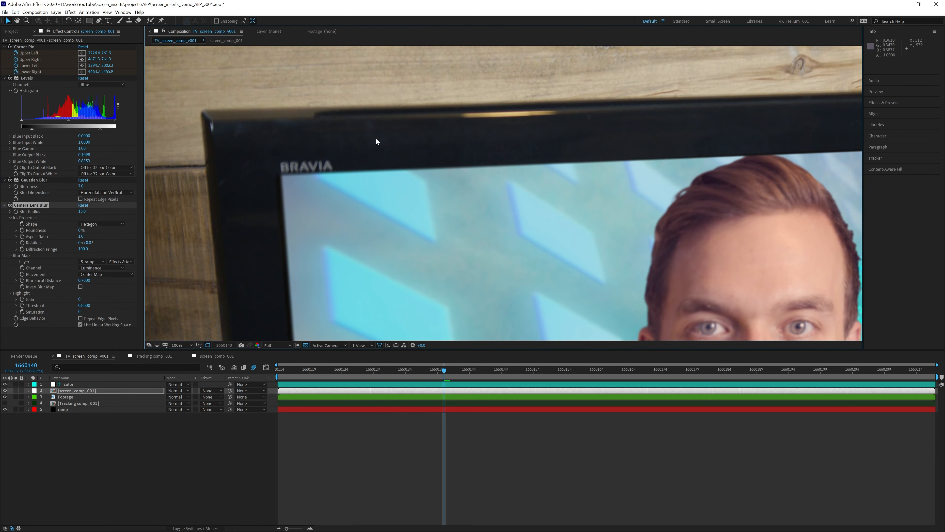
left_click_drag(528, 136, 272, 145)
left_click_drag(599, 143, 274, 194)
scroll(536, 199, "up", 1)
left_click_drag(534, 201, 430, 171)
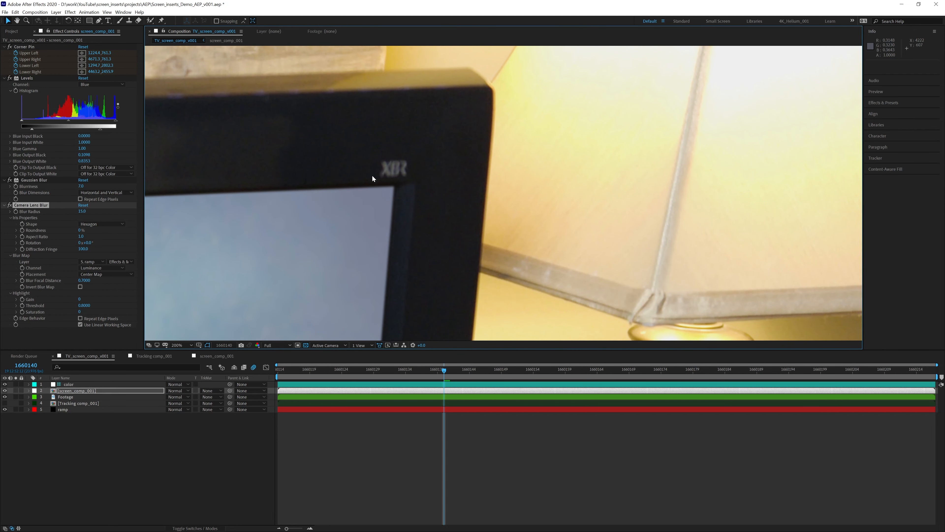
scroll(407, 205, "down", 1)
left_click_drag(430, 274, 438, 85)
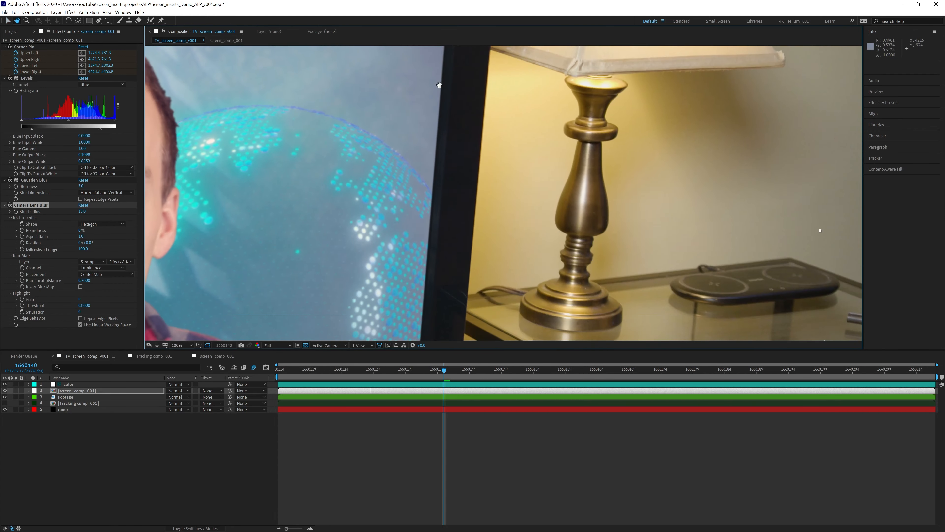
left_click_drag(430, 199, 467, 51)
left_click_drag(431, 274, 463, 204)
scroll(474, 205, "up", 1)
scroll(446, 216, "up", 1)
scroll(400, 227, "down", 1)
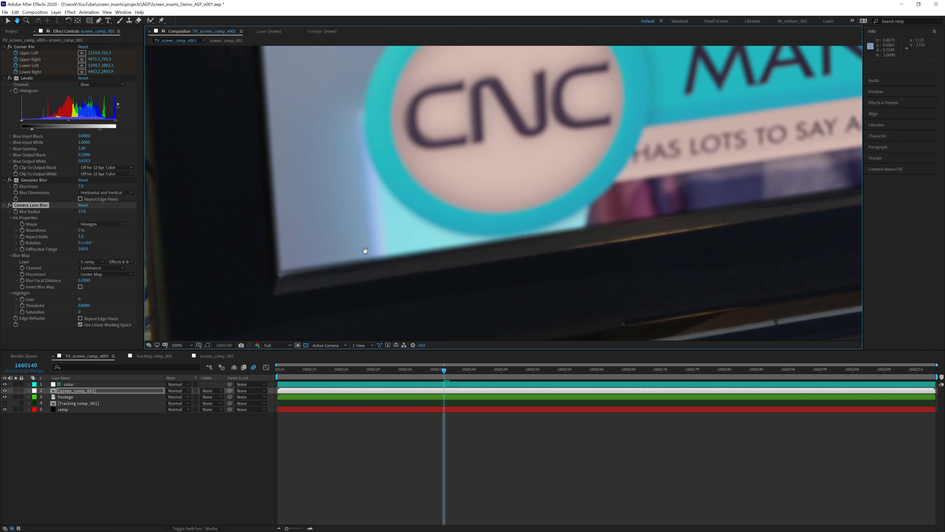
left_click_drag(362, 251, 395, 253)
scroll(386, 234, "down", 2)
scroll(443, 212, "down", 2)
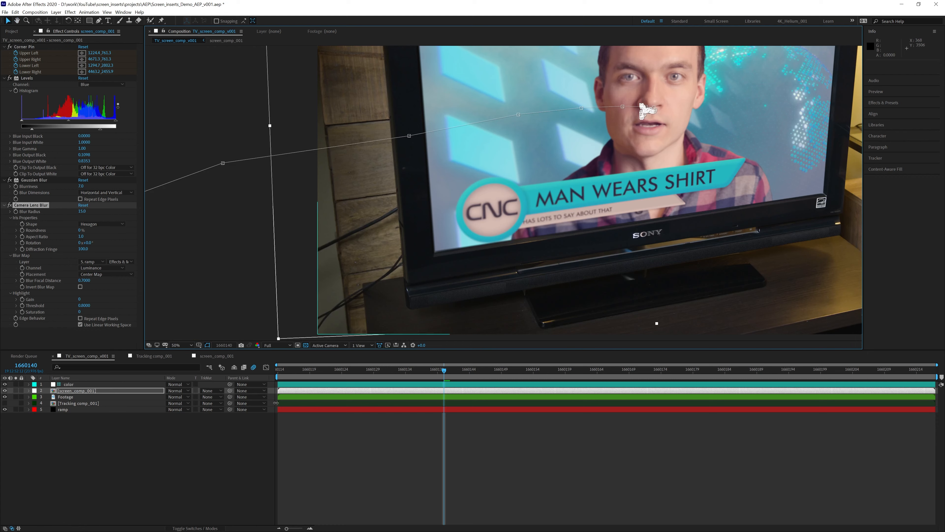
- Set viewer magnification to Fit and start a preview of the composite
left_click(187, 344)
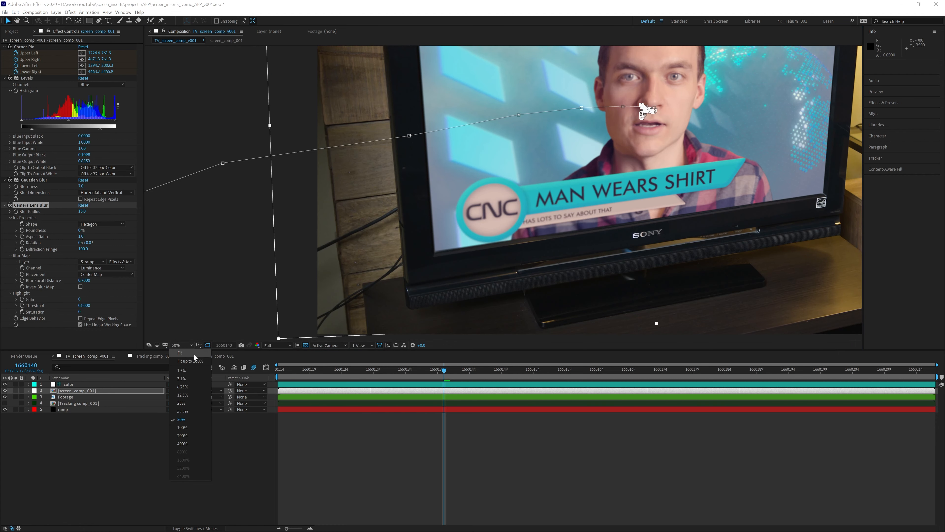
left_click(194, 354)
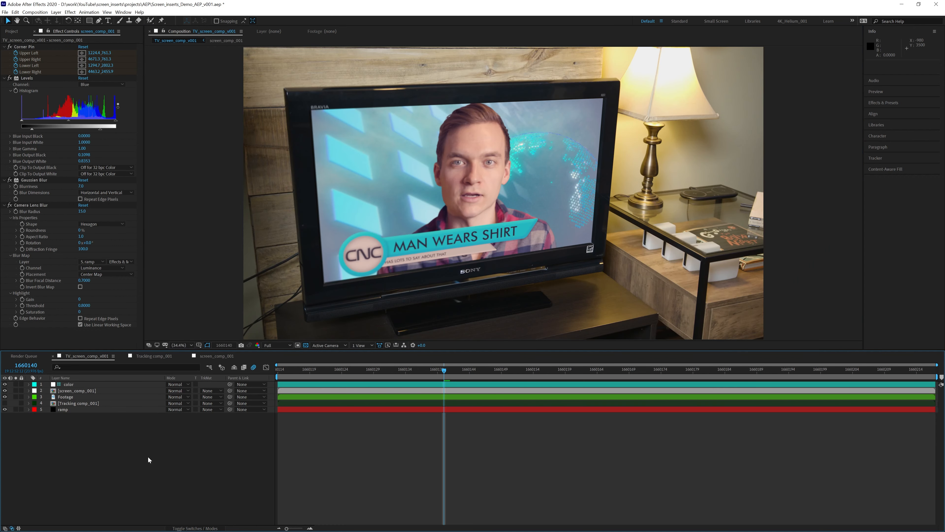
key("space")
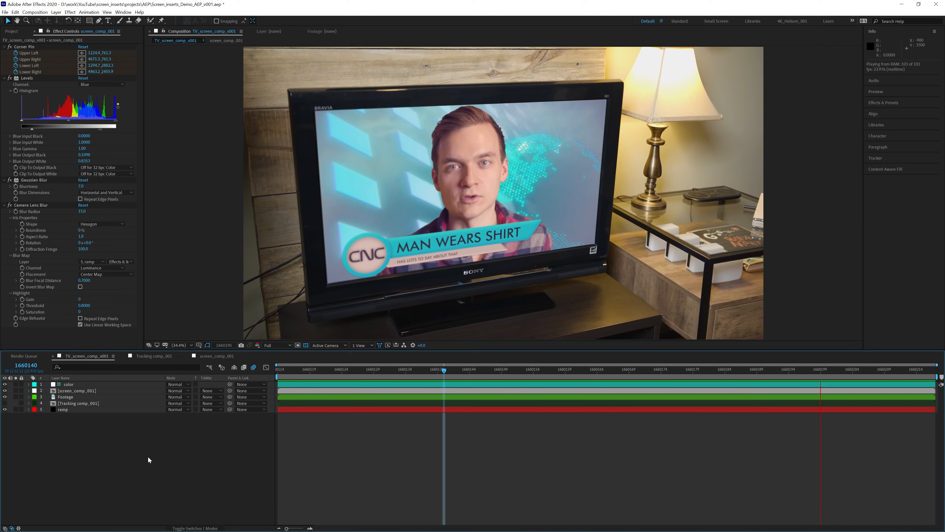
- Stop the preview of the softened, tracked CNC news insert
key("space")
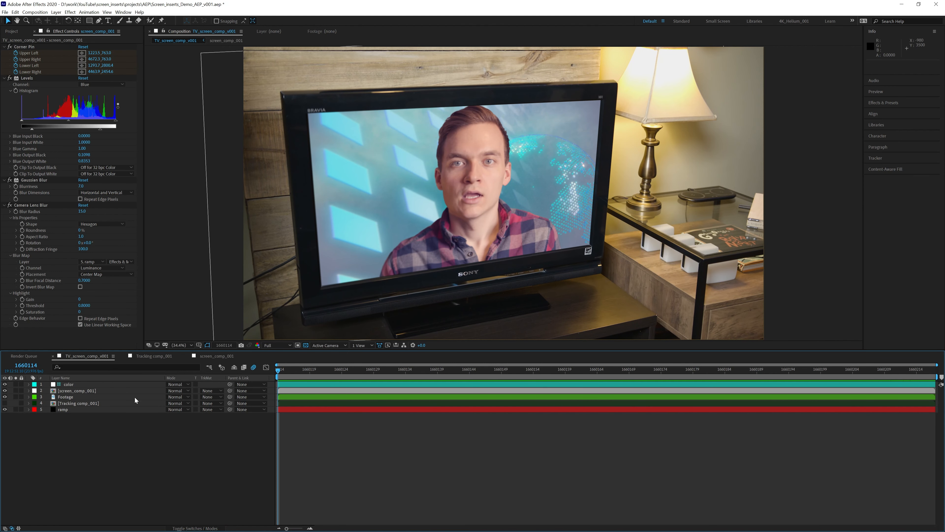
- Set the screen_comp_001 layer's Opacity to 90%
left_click(83, 394)
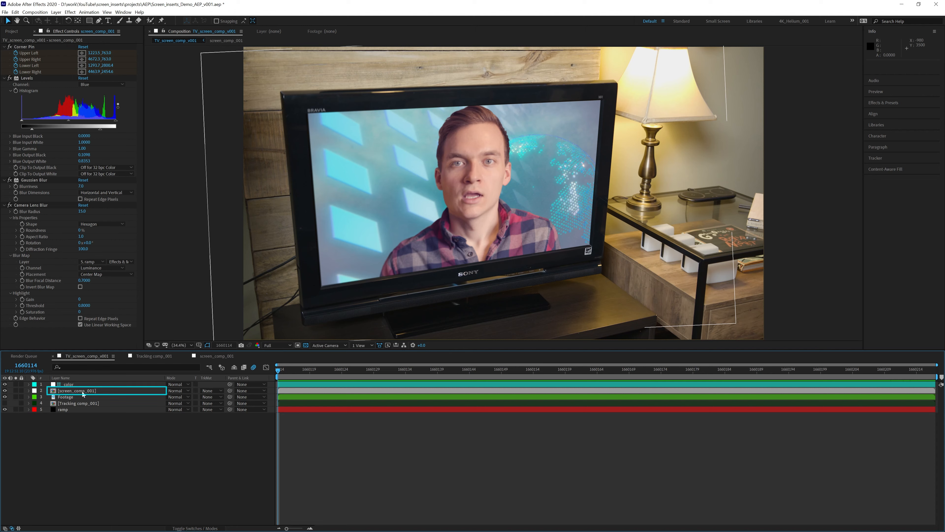
key("t")
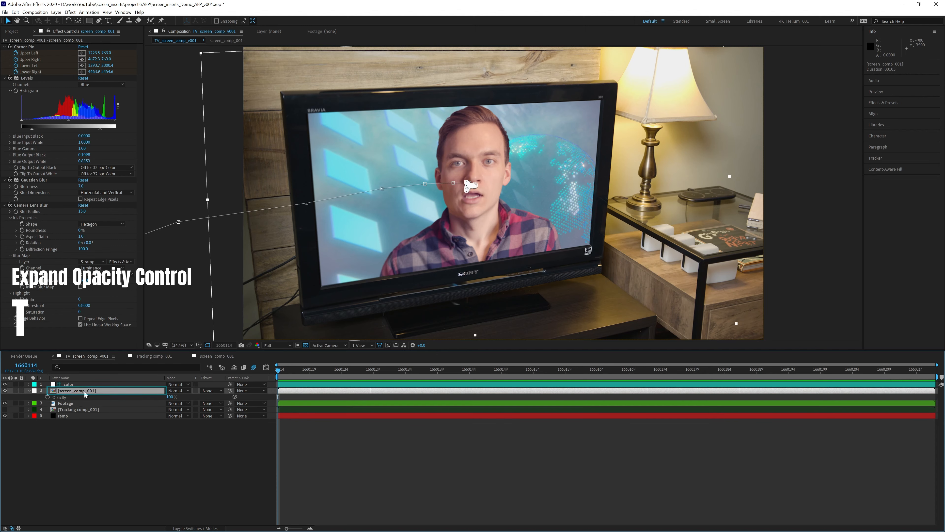
left_click(172, 397)
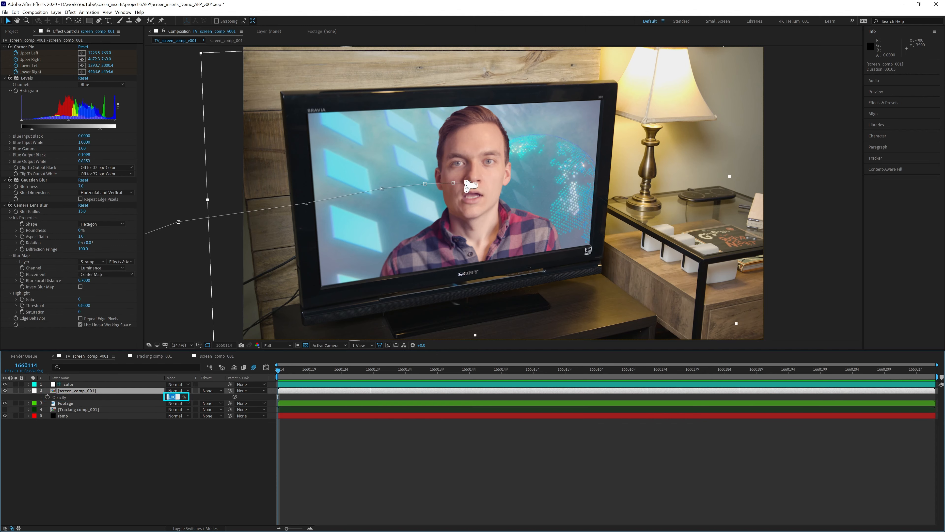
key("Return")
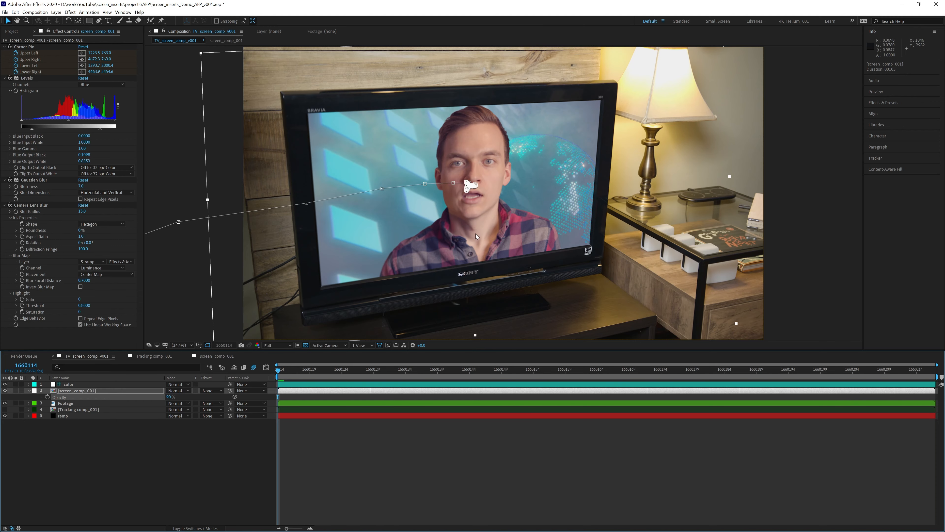
- Zoom in and pan around the TV's corners and SONY logo to check the insert's edges
scroll(475, 233, "up", 2)
key("space")
left_click_drag(546, 240, 457, 175)
left_click_drag(394, 283, 758, 136)
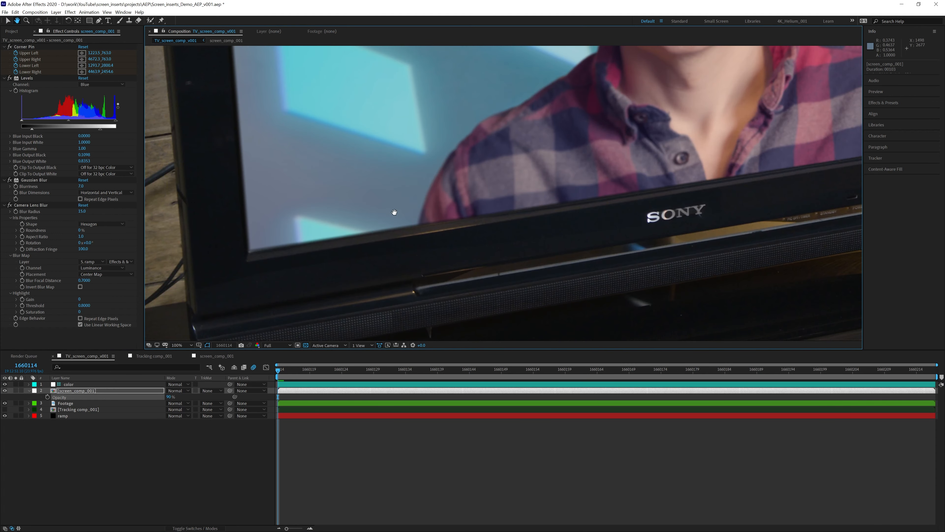
left_click_drag(394, 212, 553, 162)
left_click_drag(411, 190, 436, 473)
left_click_drag(414, 172, 408, 347)
left_click_drag(401, 189, 352, 230)
left_click_drag(552, 138, 348, 173)
left_click_drag(630, 157, 355, 178)
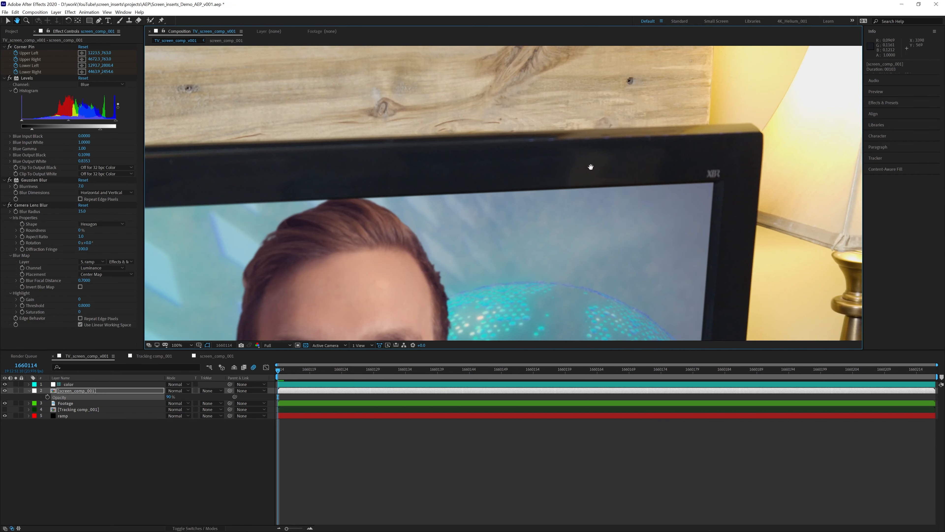
left_click_drag(631, 173, 505, 168)
scroll(520, 222, "down", 1)
key("space")
left_click_drag(445, 200, 550, 116)
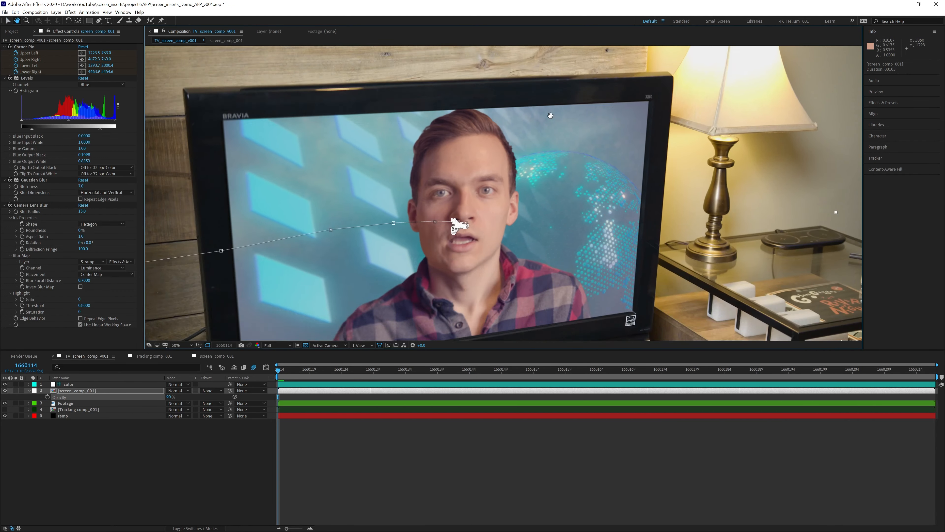
left_click_drag(477, 232, 525, 158)
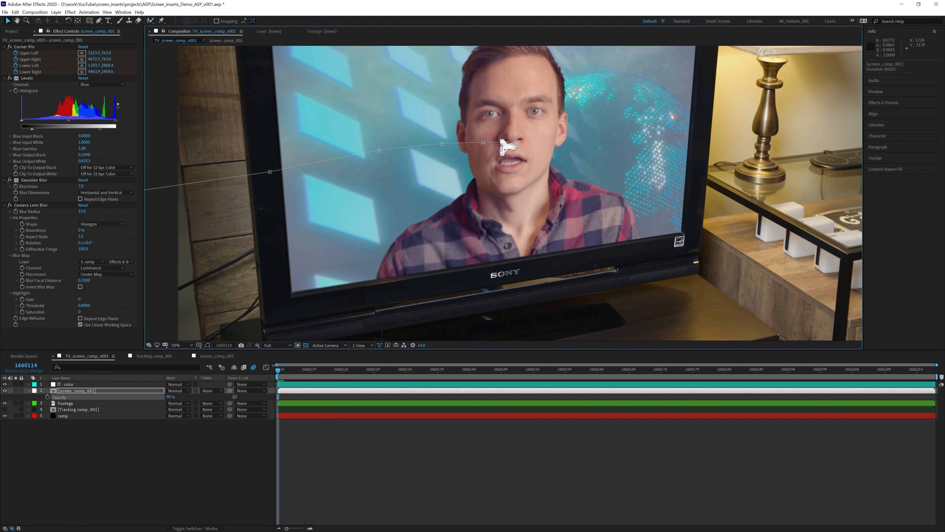
- Fit the TV scene in view, preview it, and scrub to the lower third and back
left_click(180, 345)
left_click(201, 360)
key("space")
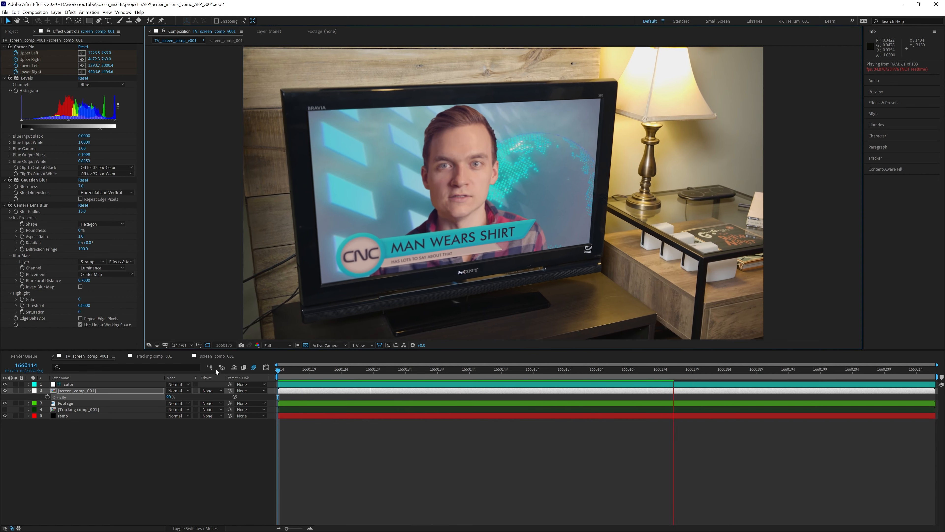
key("space")
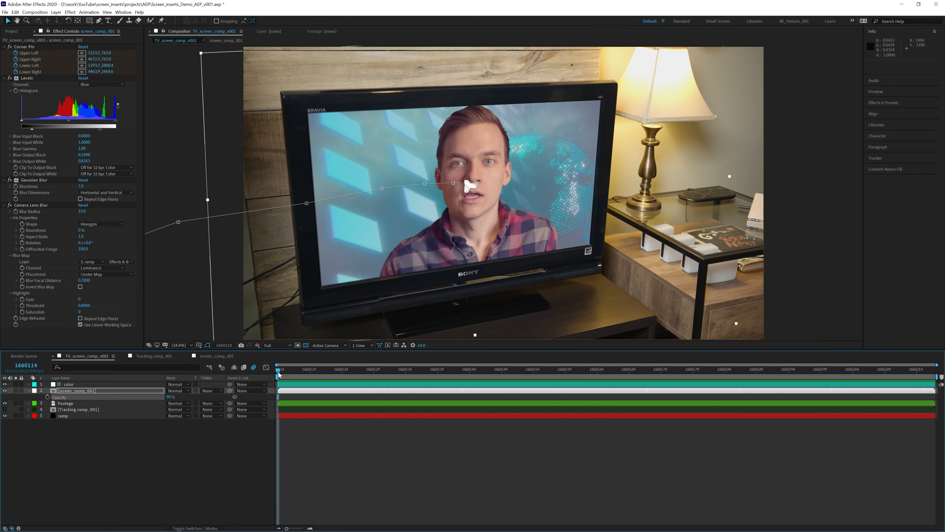
left_click_drag(279, 372, 495, 371)
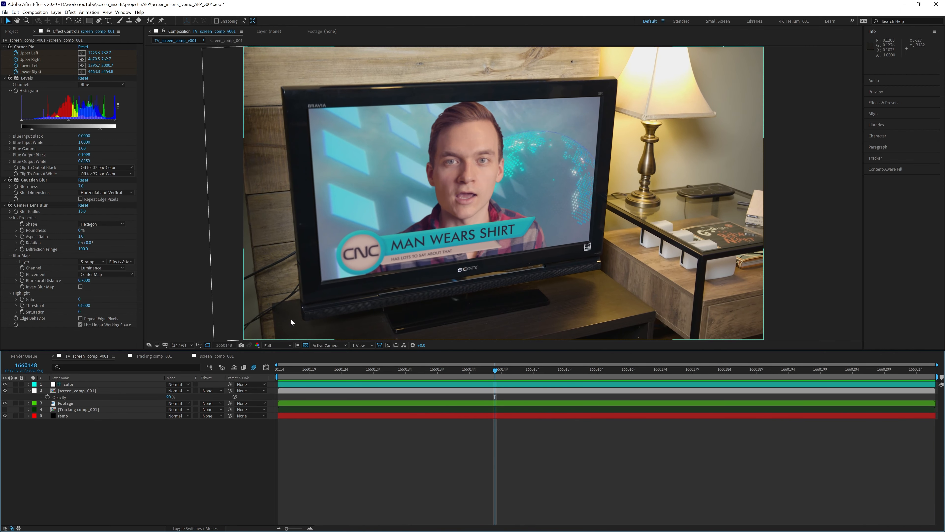
left_click_drag(382, 371, 278, 372)
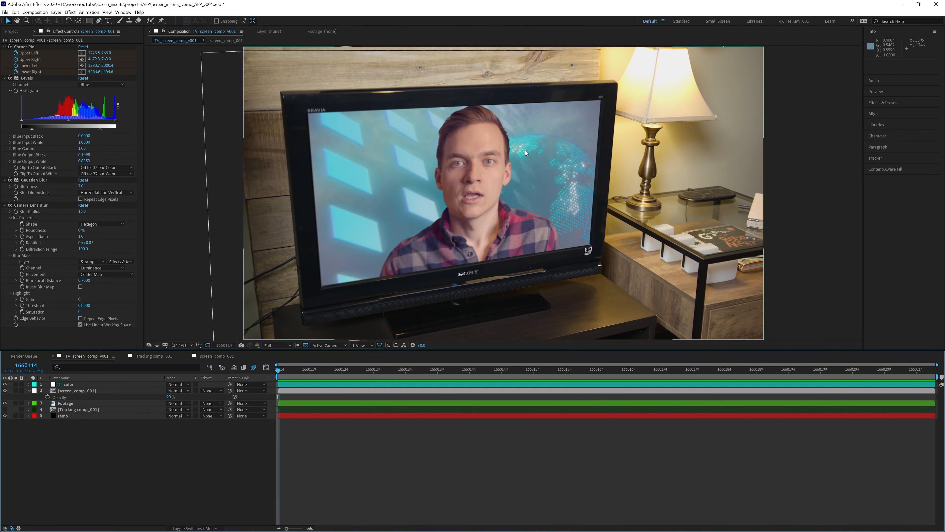
- Duplicate the screen_comp_001 layer with Ctrl+D
key("space")
key("space")
left_click(93, 390)
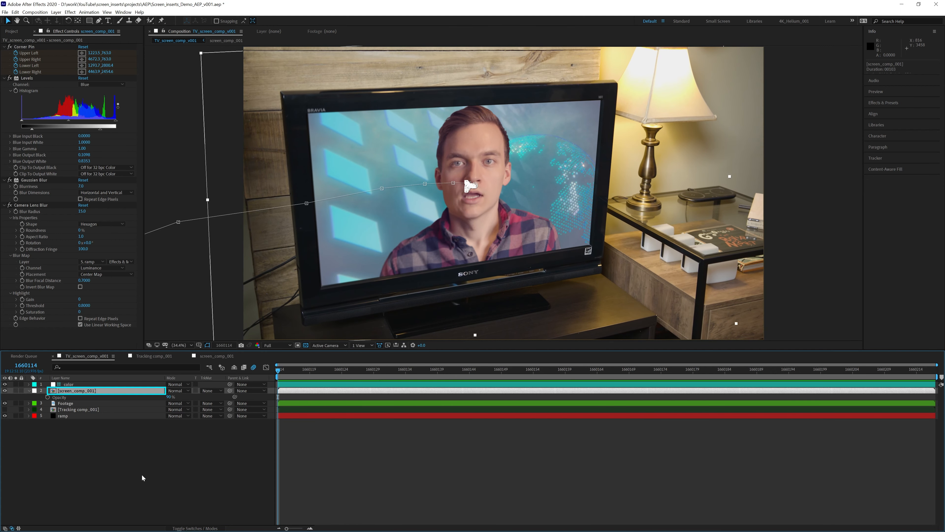
key("ctrl+d")
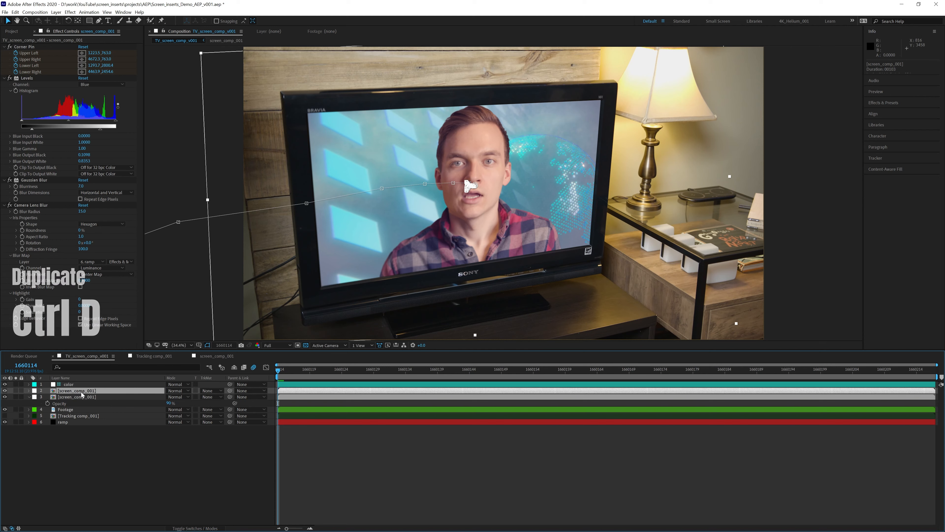
- Select the Camera Lens Blur effect on the lower screen_comp_001 copy
left_click(82, 396)
left_click(123, 205)
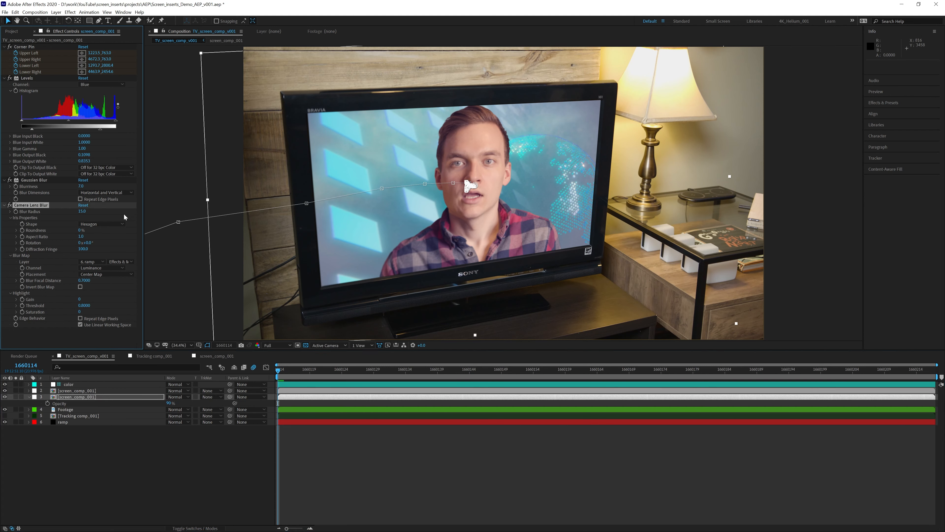
key("Return")
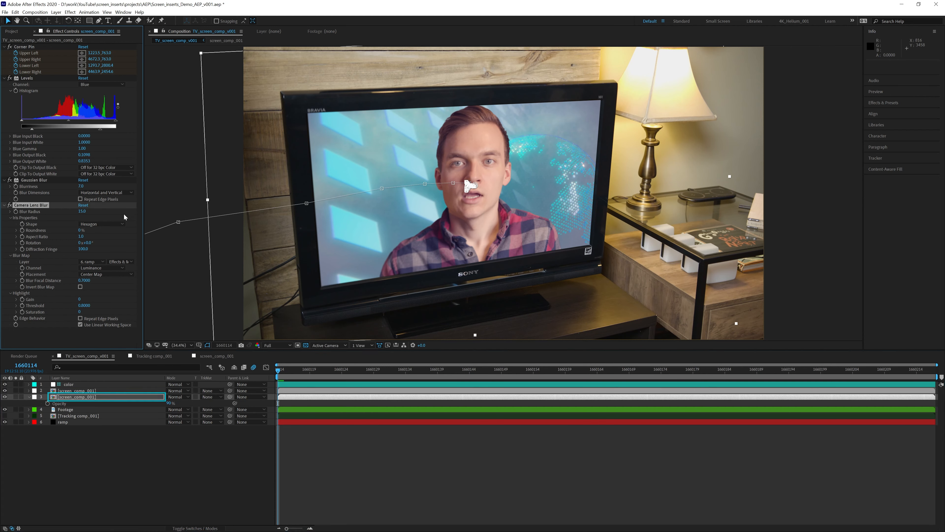
- Delete Camera Lens Blur from the lower copy and rename the layer glow
key("Delete")
left_click(84, 399)
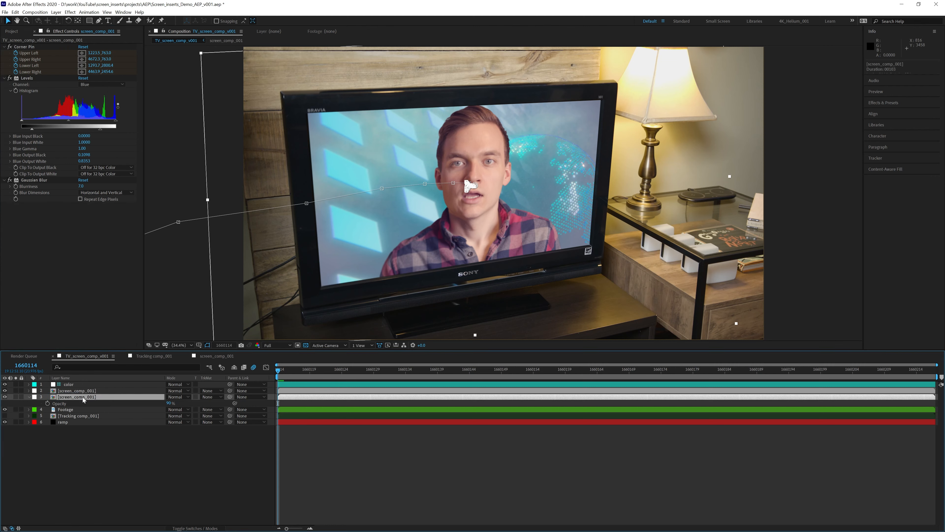
key("Return")
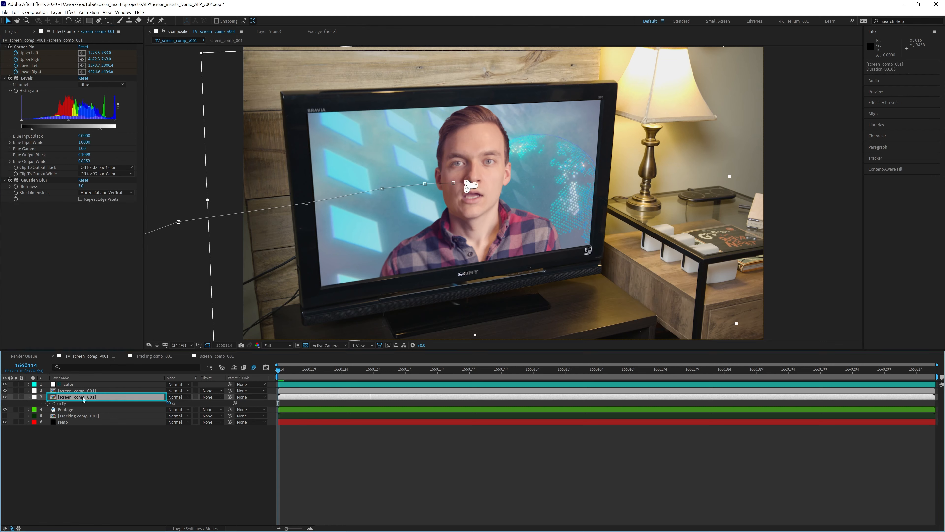
type("glow")
key("Return")
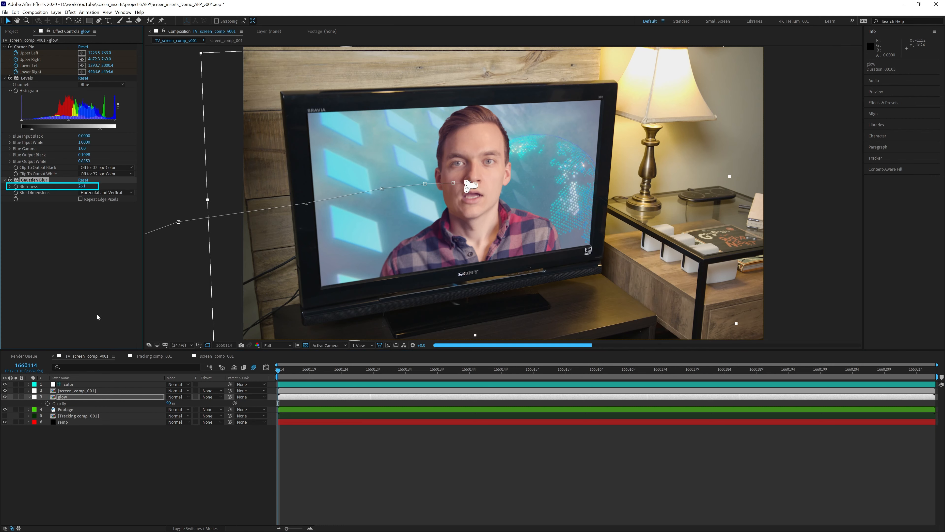
- Raise the glow layer's Gaussian Blur Blurriness to 100, comparing it hidden, shown and soloed
left_click_drag(81, 187, 89, 186)
left_click(4, 397)
left_click(4, 396)
left_click(4, 397)
left_click(5, 397)
left_click(16, 397)
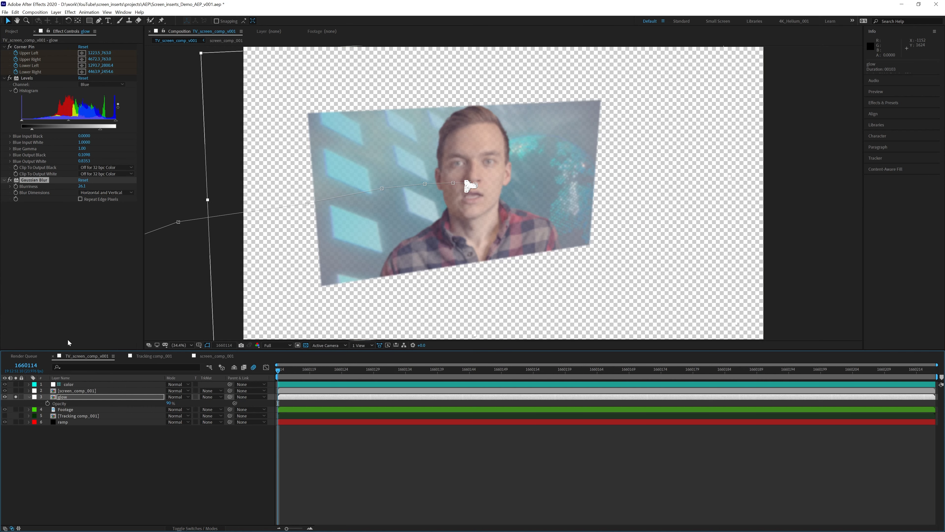
left_click_drag(82, 186, 96, 202)
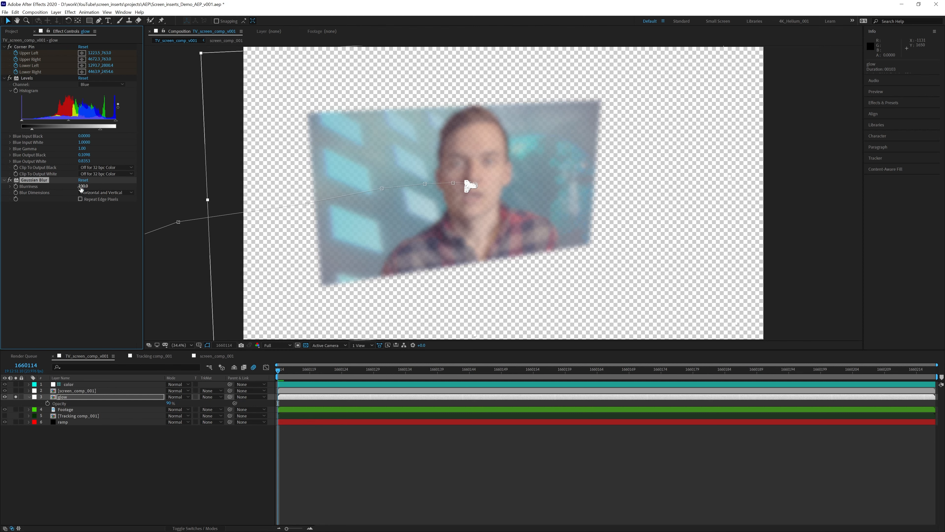
left_click(16, 397)
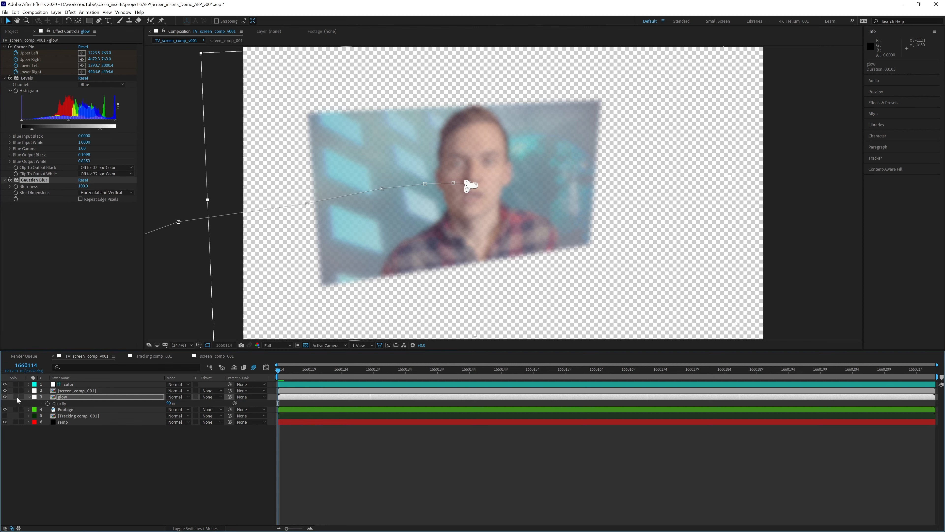
left_click(84, 502)
scroll(326, 134, "up", 2)
left_click_drag(312, 86, 362, 159)
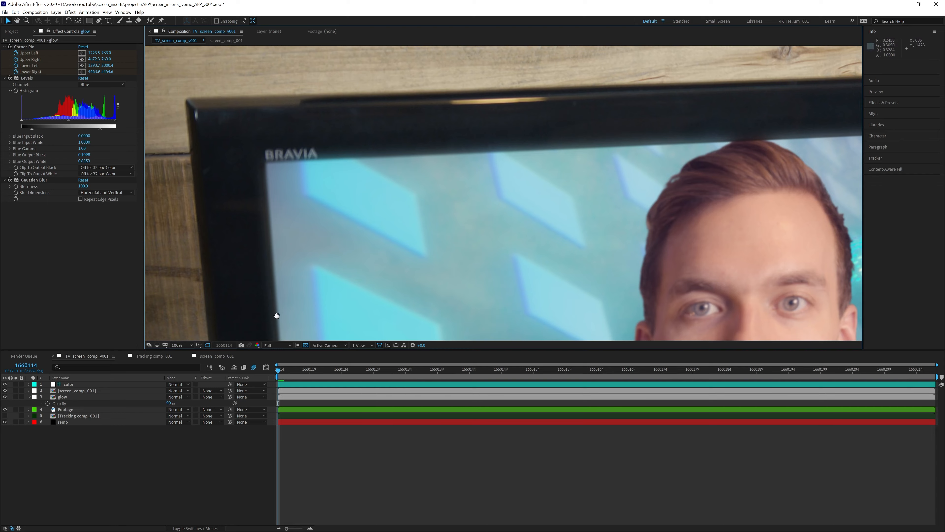
left_click_drag(274, 326, 299, 86)
left_click_drag(327, 224, 323, 93)
left_click_drag(324, 288, 300, 147)
left_click_drag(367, 184, 72, 215)
left_click_drag(531, 152, 398, 217)
scroll(406, 238, "down", 1)
left_click(191, 345)
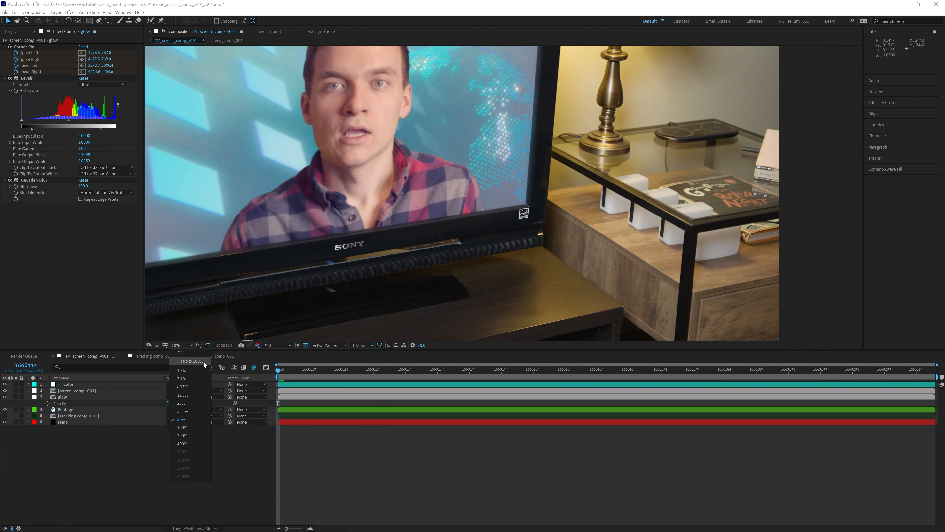
left_click(203, 363)
left_click(5, 397)
left_click(5, 396)
left_click(4, 397)
left_click(5, 397)
left_click(5, 397)
left_click(5, 397)
left_click(5, 397)
left_click(5, 397)
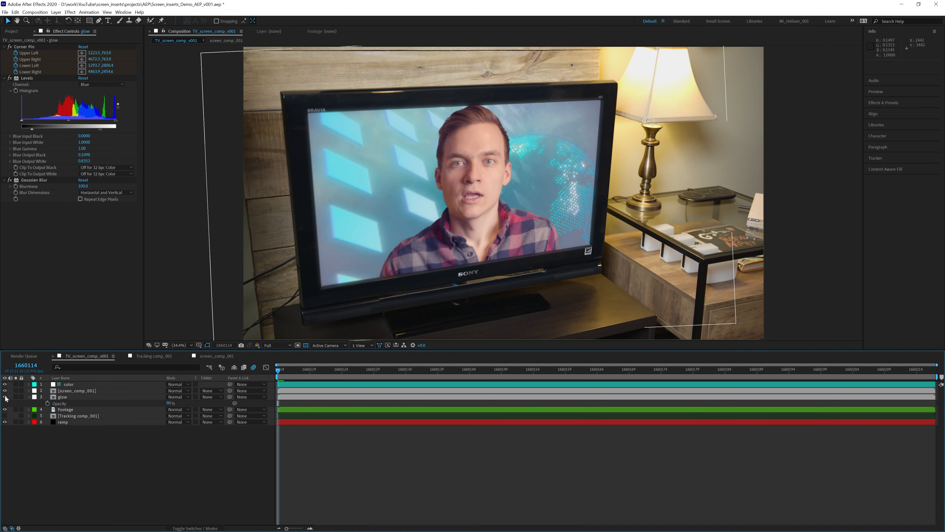
left_click(5, 397)
left_click(5, 397)
key("space")
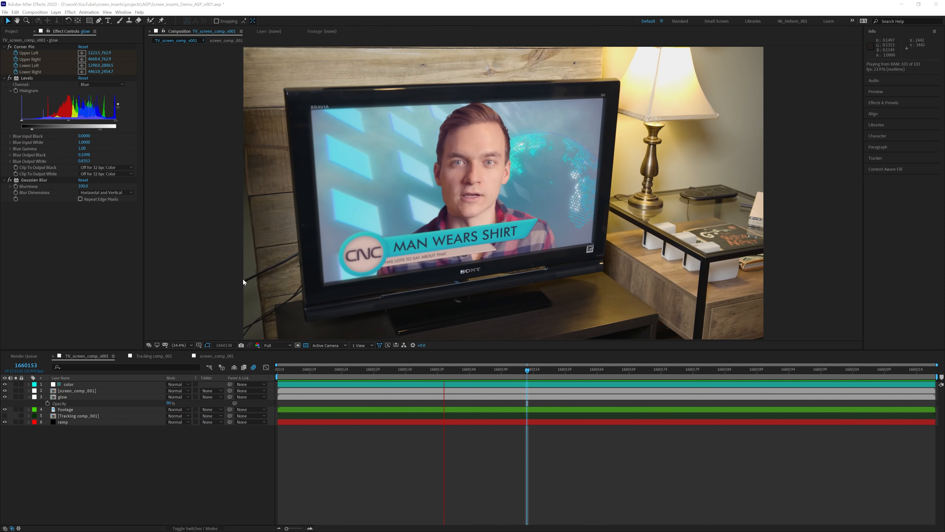
left_click(29, 397)
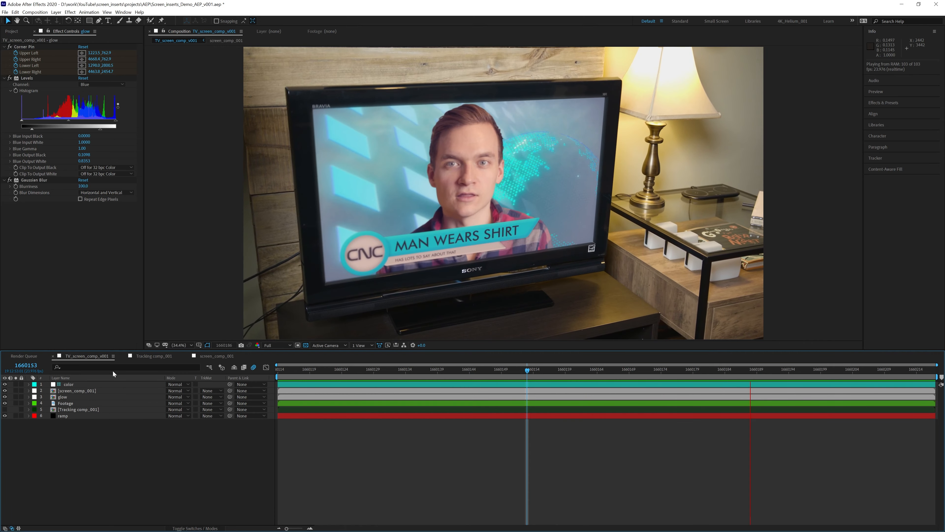
scroll(378, 235, "up", 2)
left_click_drag(690, 280, 399, 145)
scroll(454, 254, "up", 2)
key("space")
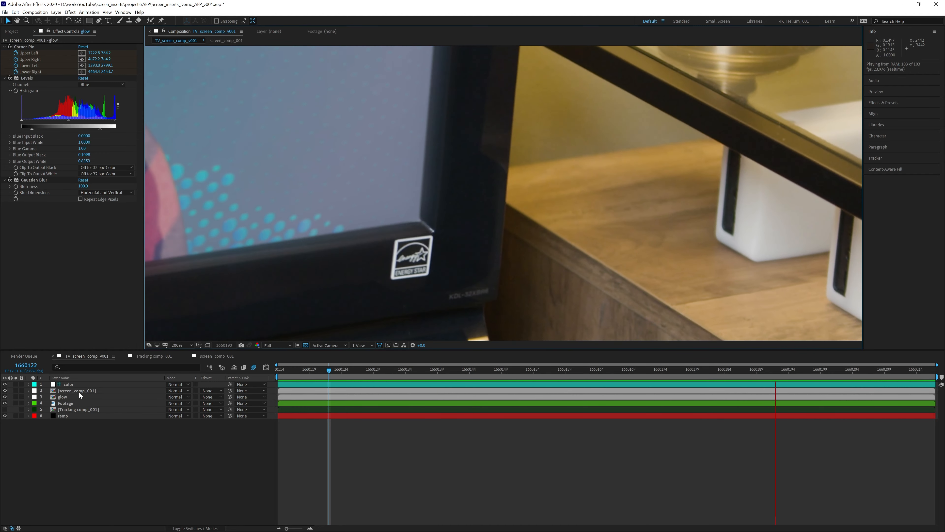
- Stop the preview and zoom in on where the screen meets the bezel
key("space")
scroll(389, 274, "up", 1)
left_click_drag(309, 262, 462, 190)
left_click_drag(230, 277, 502, 239)
left_click_drag(305, 262, 440, 272)
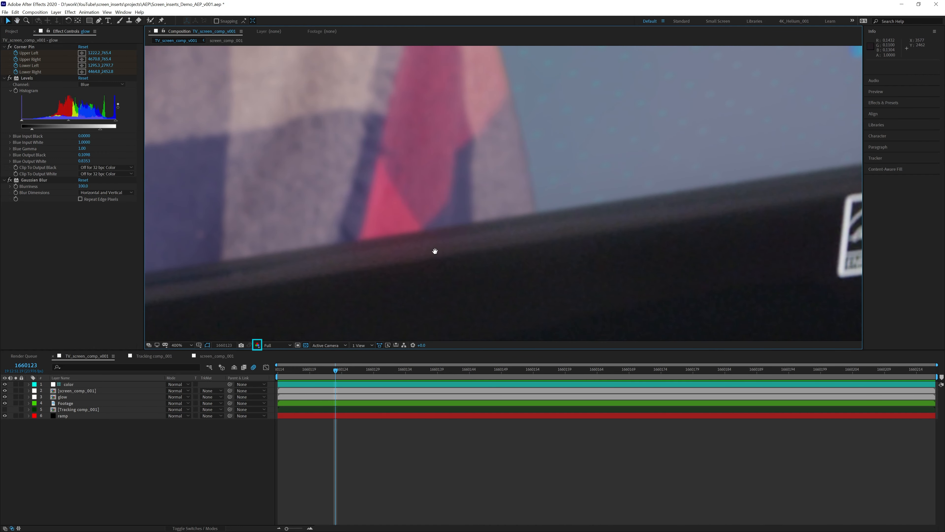
- Show only the Red channel and select both the screen_comp_001 and glow layers
left_click(257, 345)
left_click(281, 362)
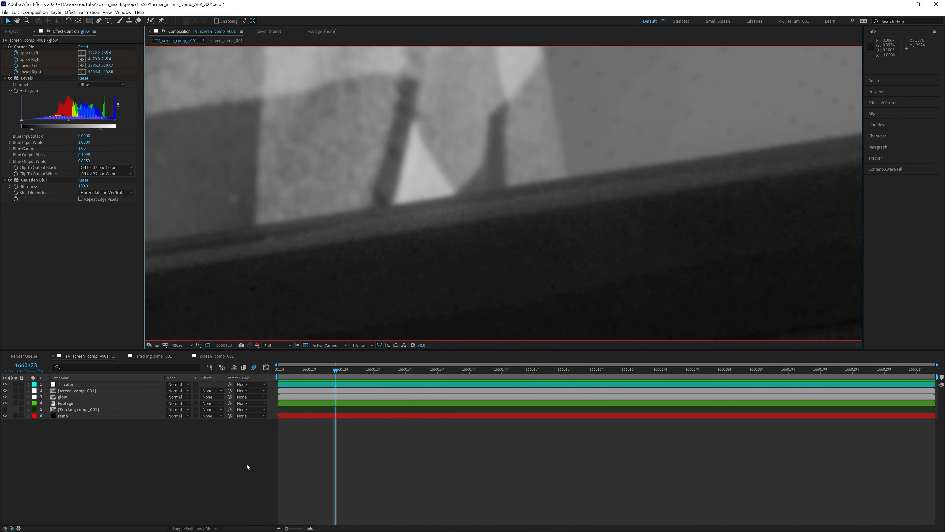
left_click(77, 391)
left_click(64, 397, "shift")
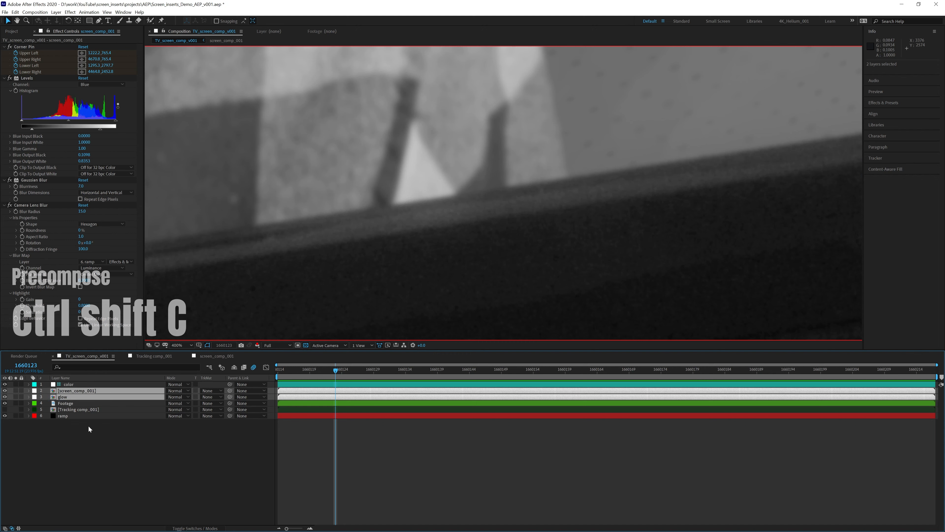
- Pre-compose the screen_comp_001 and glow layers into a new comp named grain_comp_001
key("ctrl+shift+c")
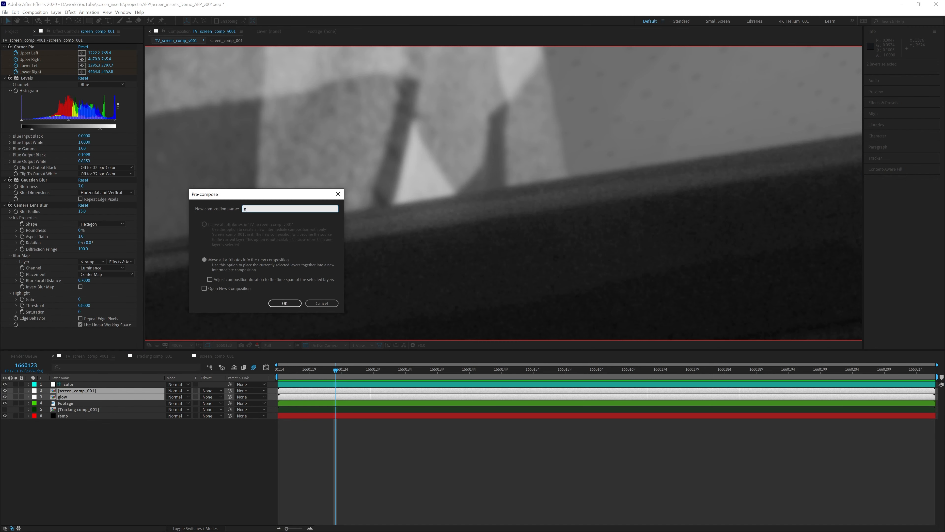
type("grain_comop")
key("BackSpace")
key("BackSpace")
type("p_001")
key("Return")
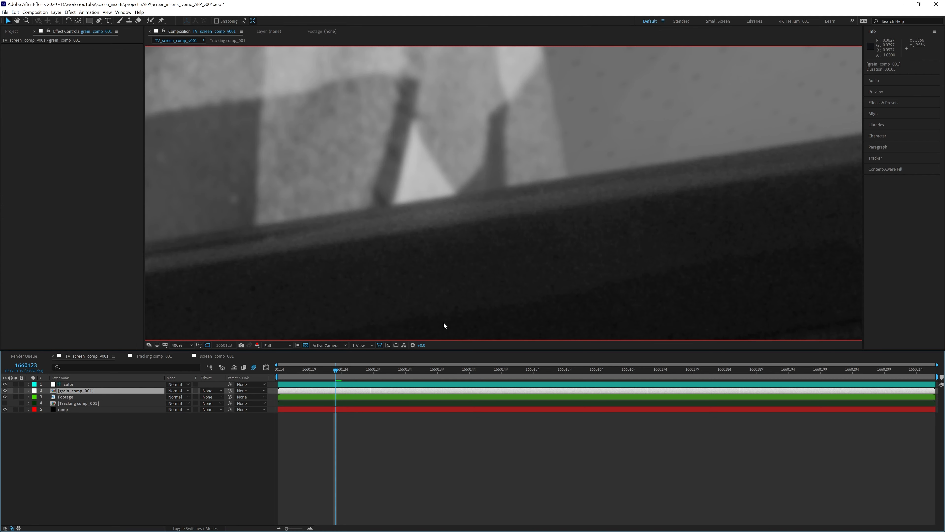
- Search 'add' in Effects & Presets and apply Add Grain to the grain_comp_001 layer
left_click(881, 103)
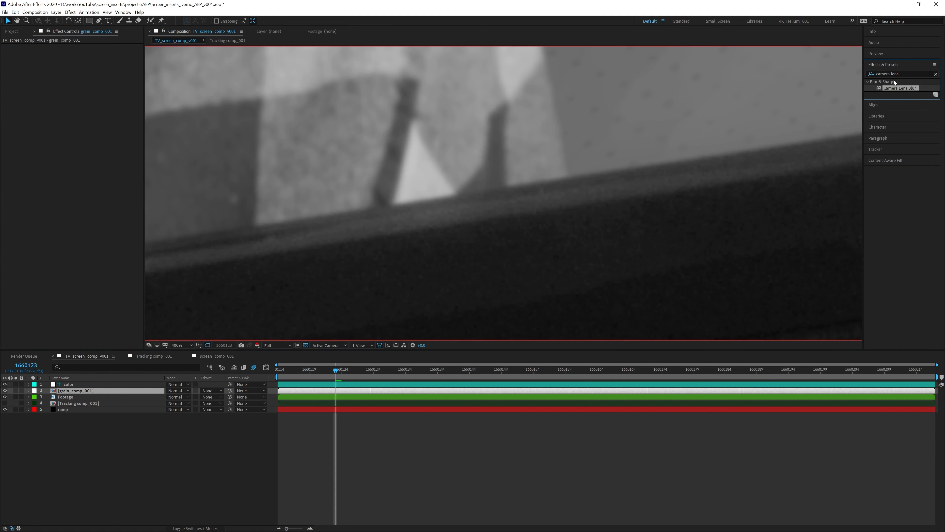
left_click_drag(903, 74, 796, 74)
type("add")
left_click_drag(853, 111, 84, 392)
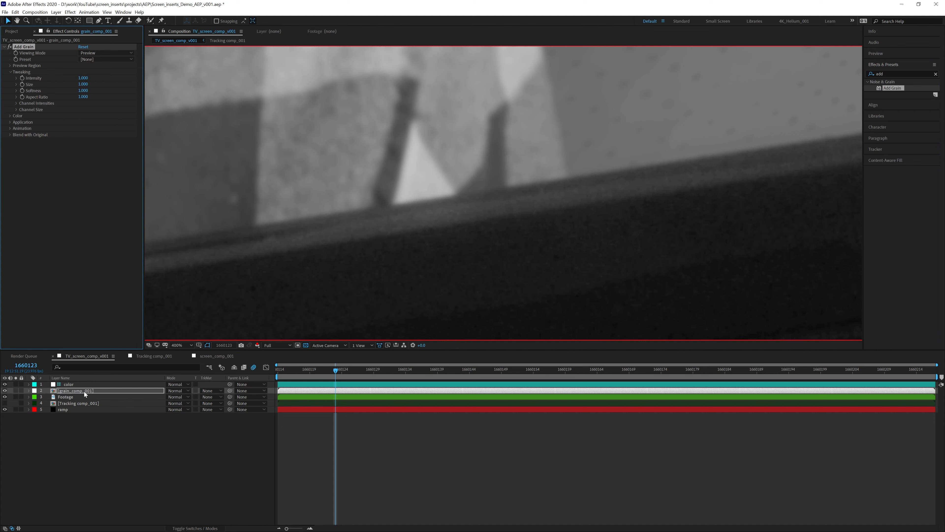
- Expand Channel Intensities and Channel Size, and set Add Grain's Viewing Mode to Final Output
left_click(16, 104)
left_click(16, 128)
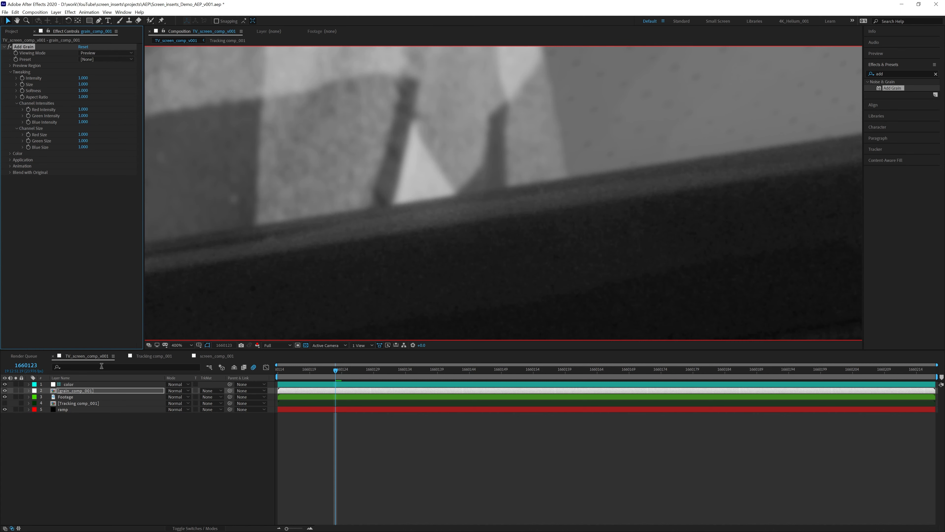
left_click(98, 55)
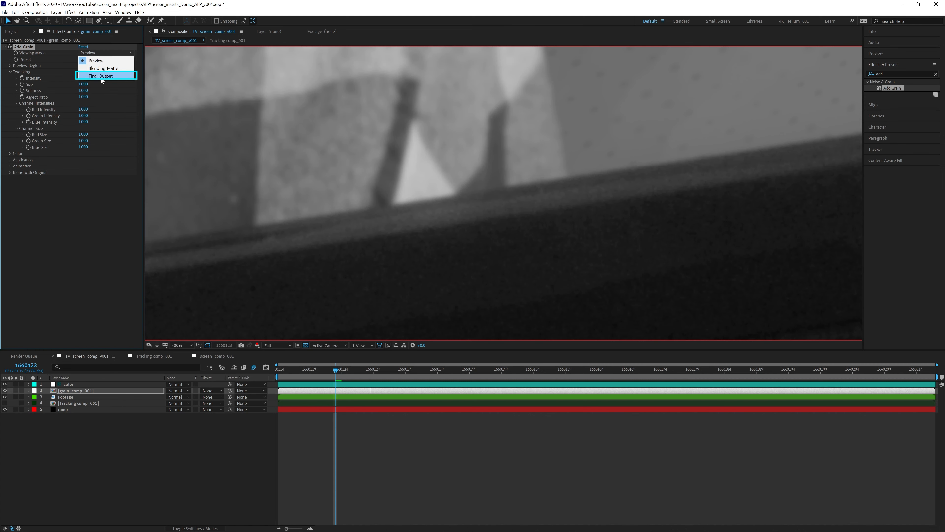
left_click(100, 76)
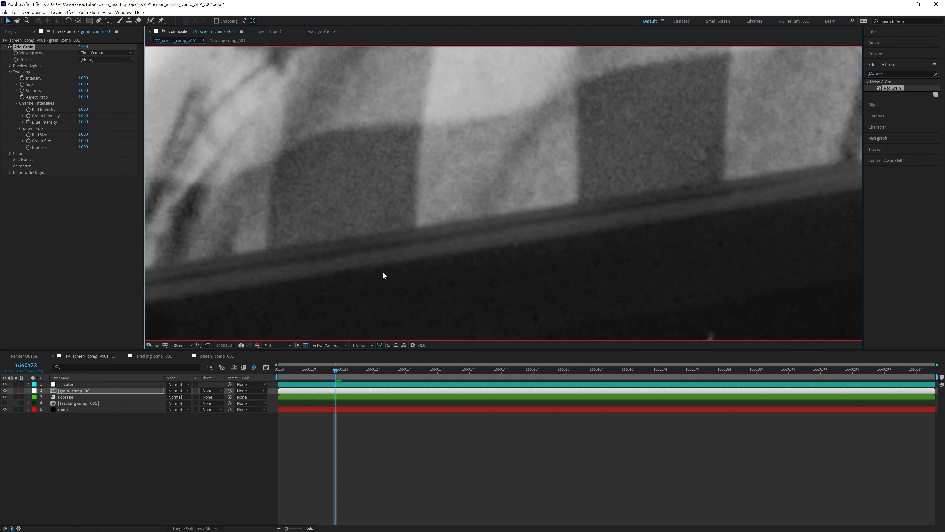
- Set Add Grain Softness to 1.1 and Red Intensity to 0.5
left_click(82, 91)
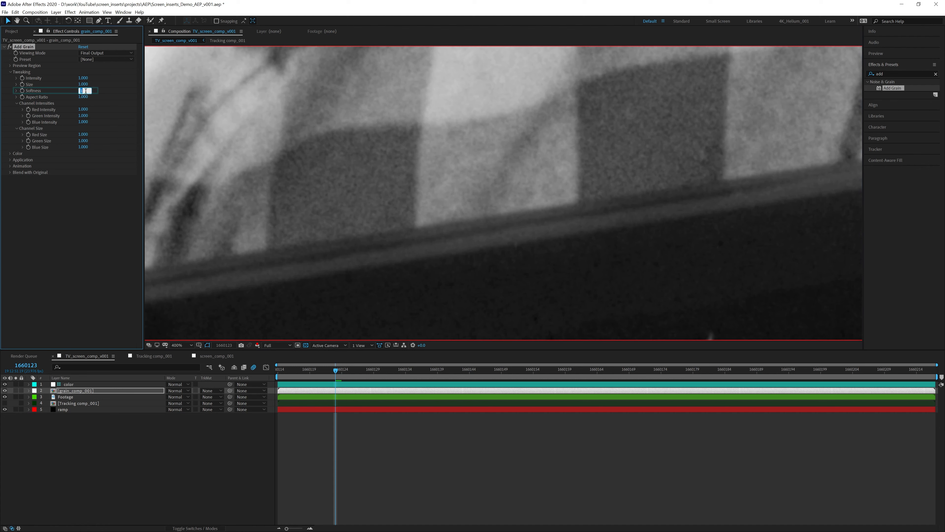
type("1.1")
key("Return")
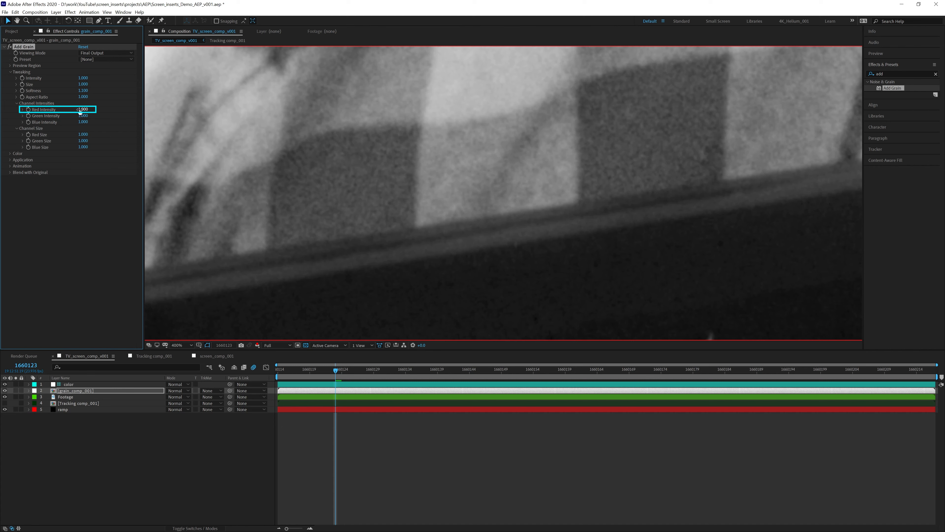
type(".5")
left_click(257, 345)
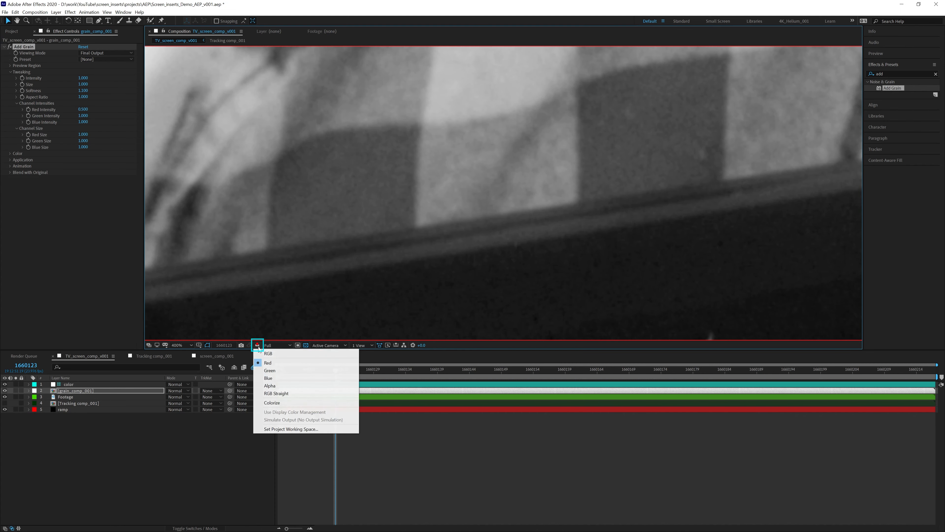
- View the Green channel and set Green Size to 0.7 and Green Intensity to 0.3
left_click(271, 372)
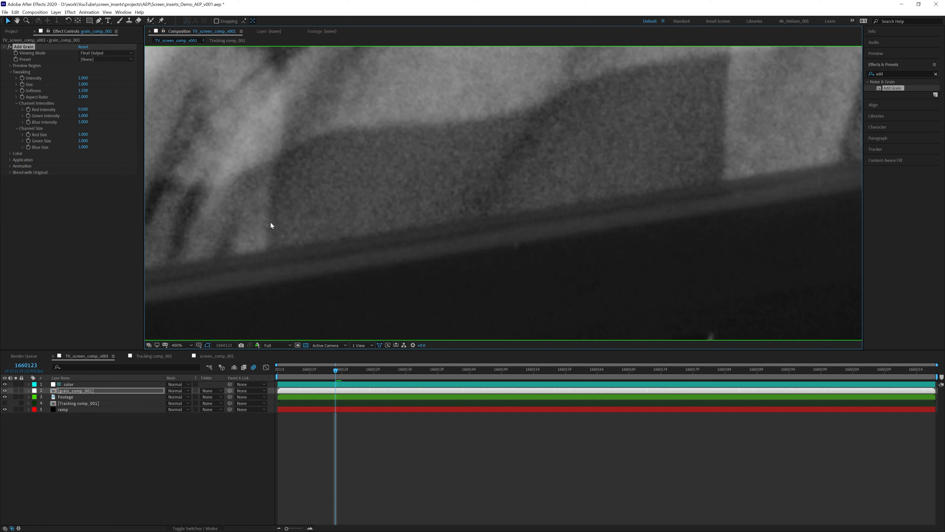
left_click(89, 142)
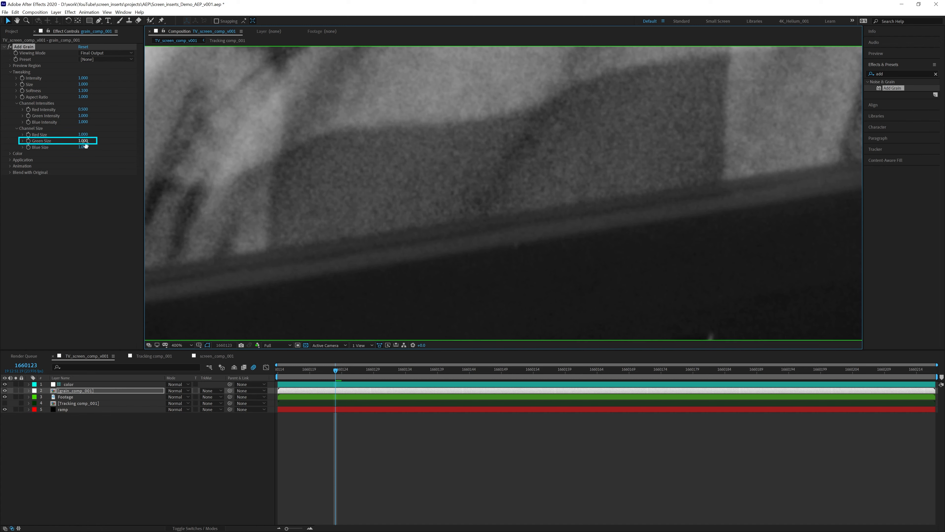
type(".7")
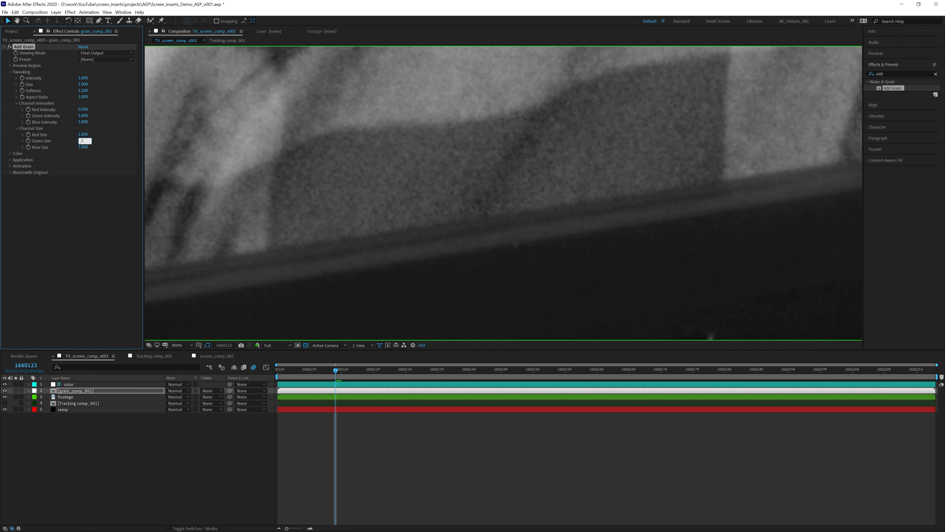
left_click(83, 115)
left_click_drag(655, 192, 508, 236)
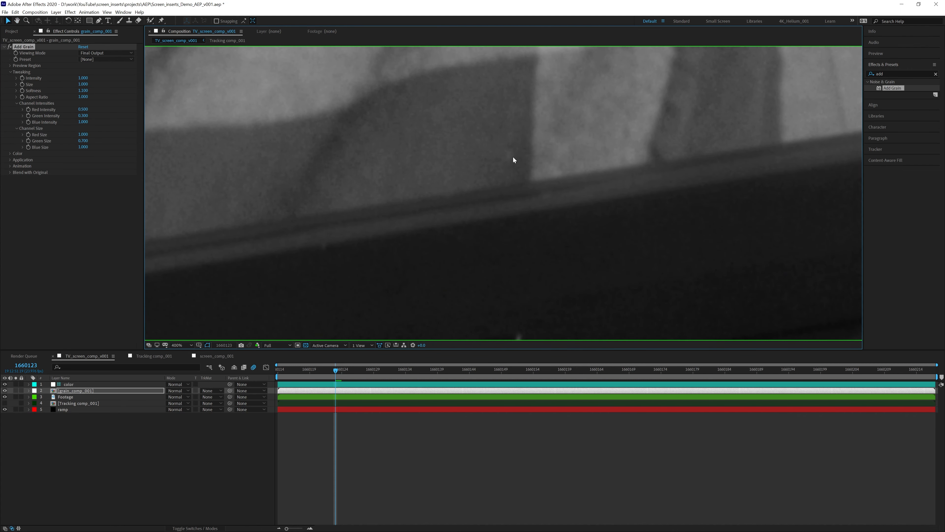
- View the Blue channel and set Add Grain's Blue Size to 1.2
left_click(256, 346)
left_click(271, 379)
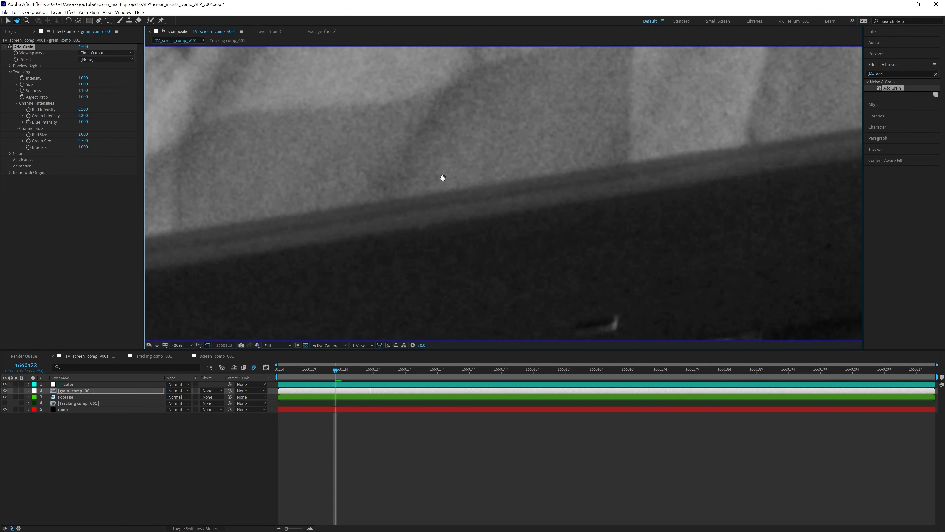
left_click_drag(443, 177, 451, 170)
left_click_drag(343, 247, 355, 268)
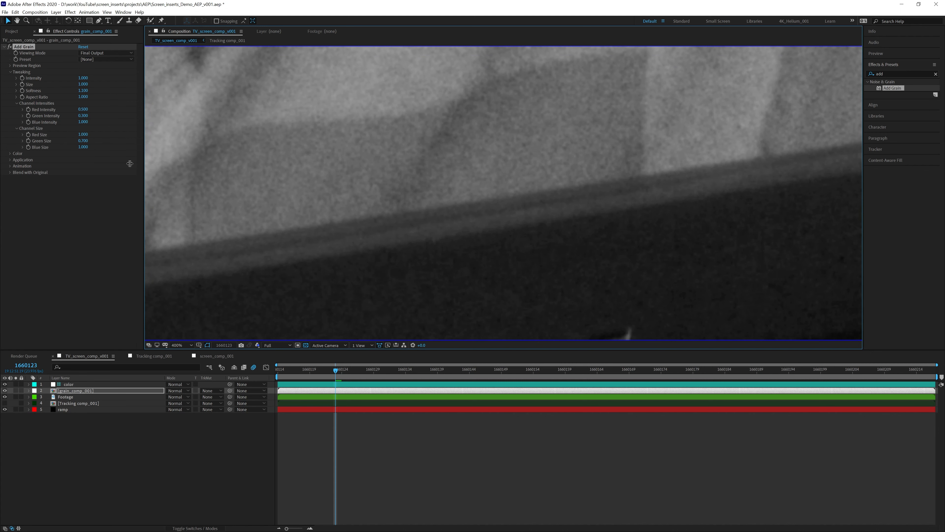
left_click(83, 146)
type("1.2")
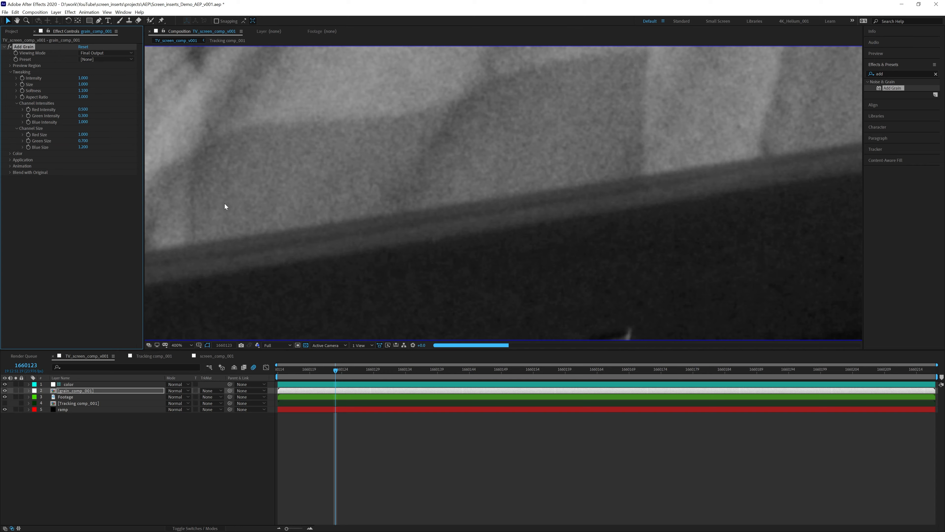
- Set Blue Intensity to 0.7 and switch Show Channel back to RGB
left_click_drag(651, 176, 385, 238)
left_click_drag(645, 160, 459, 191)
left_click_drag(640, 189, 447, 167)
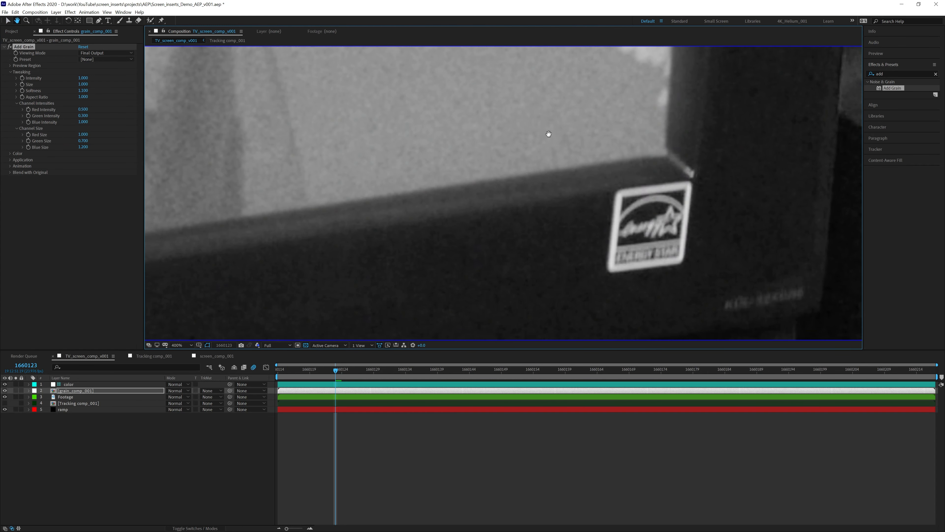
left_click_drag(549, 137, 519, 279)
left_click_drag(473, 147, 434, 156)
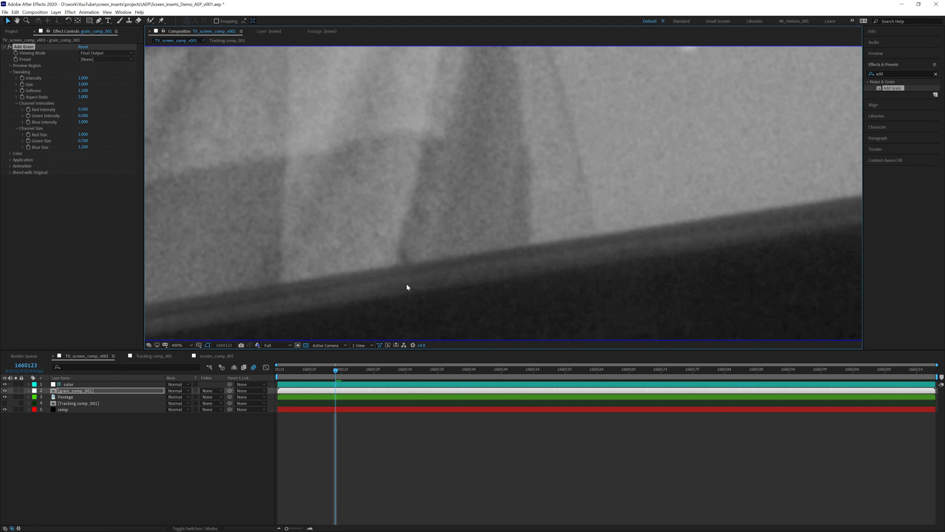
left_click(83, 122)
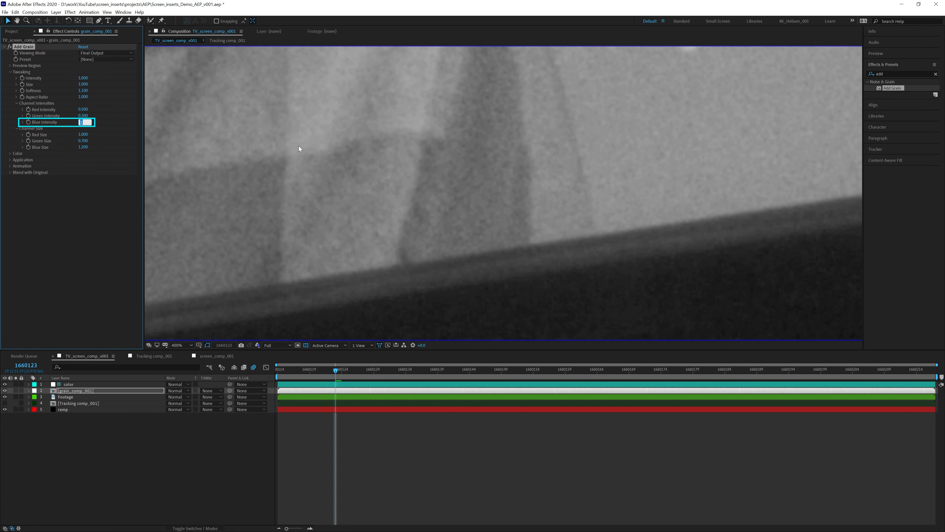
left_click(257, 345)
left_click(268, 353)
scroll(301, 312, "down", 1)
left_click_drag(231, 226, 488, 187)
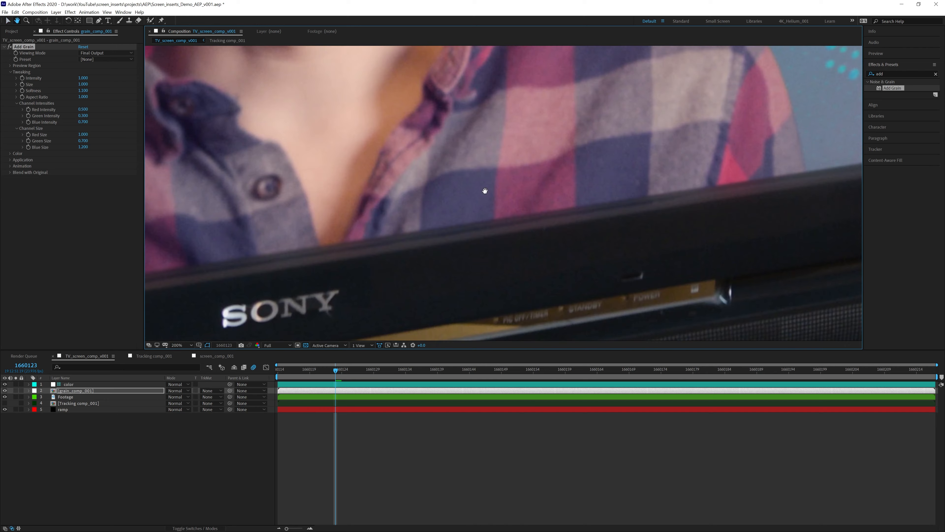
- Inspect the film grain along the TV's lower edge up close, then fit the whole frame in the viewer (Fit up to 100%)
left_click_drag(331, 246, 524, 226)
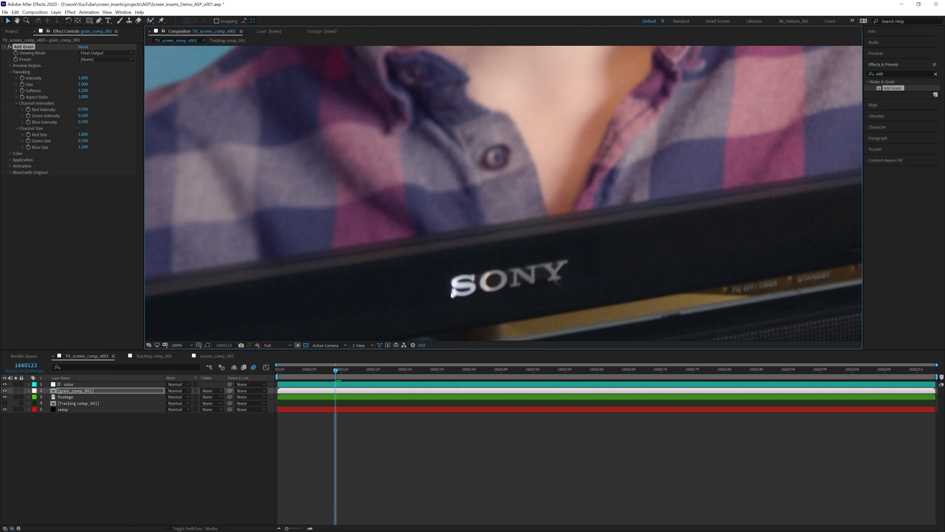
left_click_drag(254, 220, 450, 192)
left_click_drag(310, 229, 501, 192)
scroll(386, 228, "up", 2)
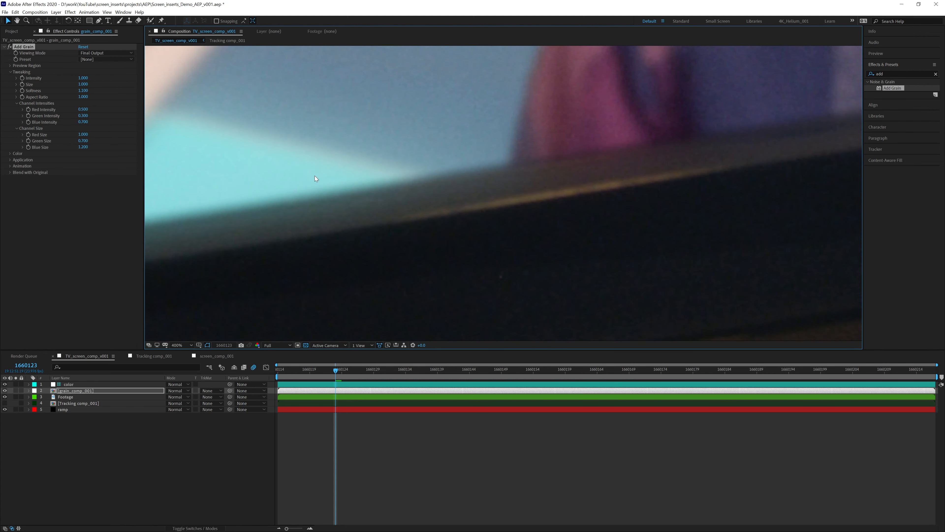
scroll(374, 216, "down", 6)
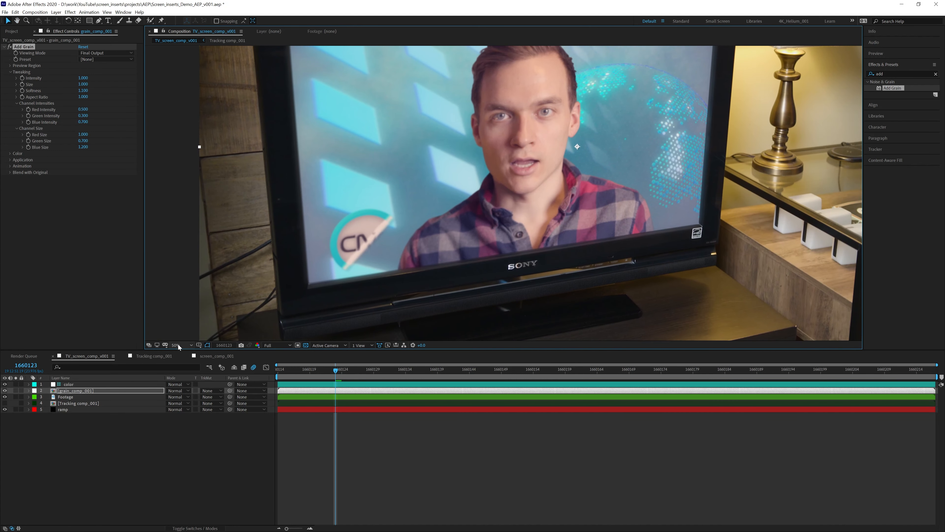
left_click(178, 345)
left_click(205, 358)
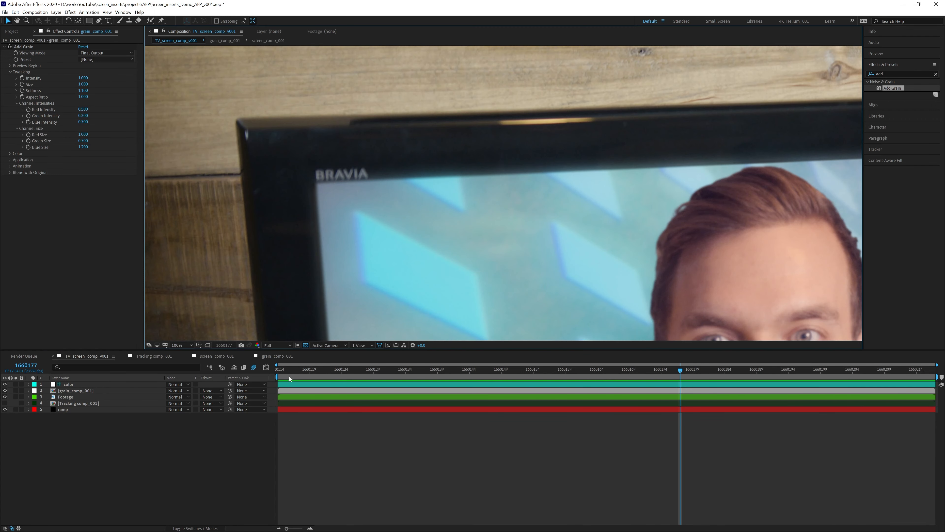
- Center the whole TV frame at Fit up to 100% and play a preview of the CNC news composite
scroll(392, 238, "down", 1)
left_click_drag(448, 223, 393, 104)
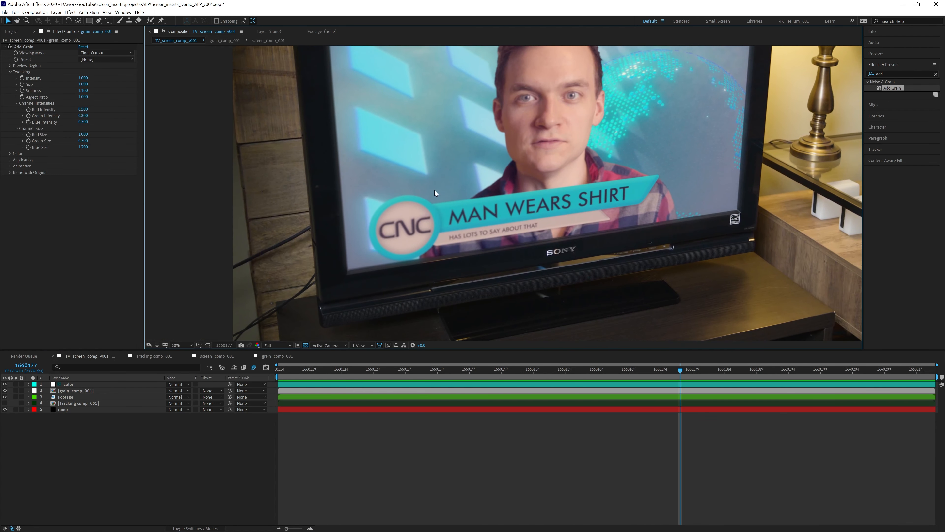
scroll(434, 198, "down", 1)
left_click_drag(447, 196, 411, 215)
left_click(182, 345)
left_click(195, 363)
key("space")
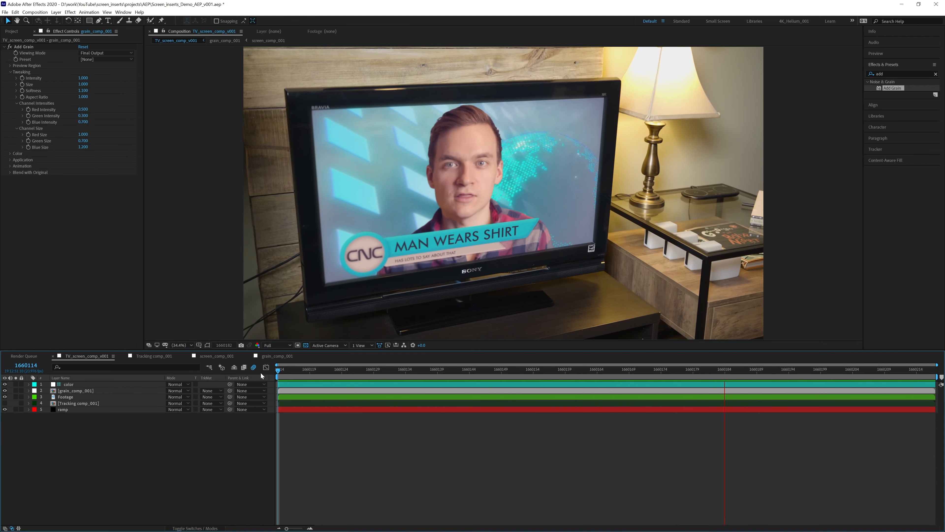